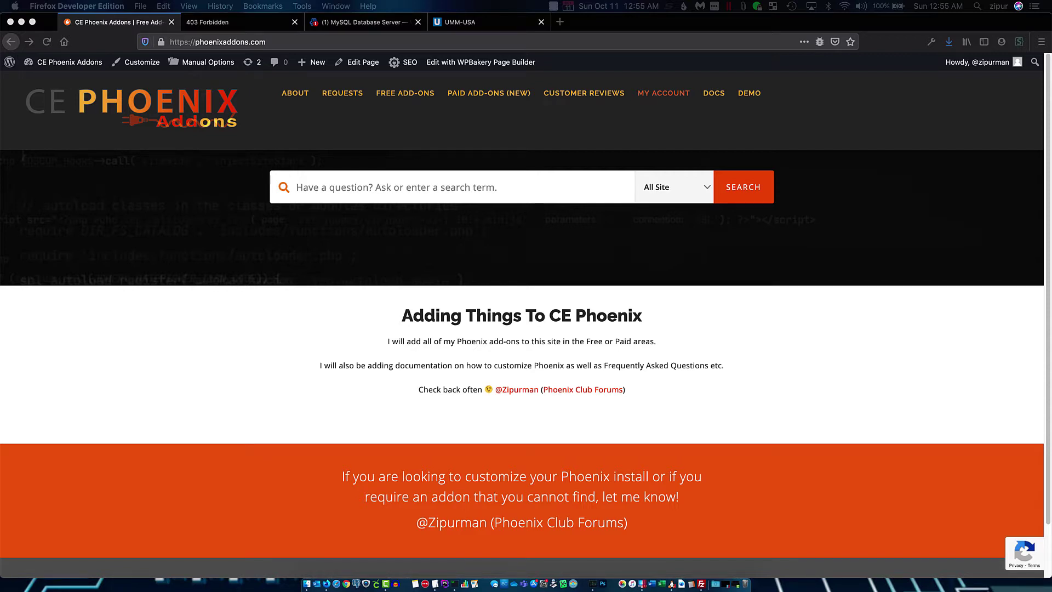
Search PhoenixAddons.com for 'migration' and open the OSCommerce to CE Phoenix Migration Utility article
left_click(361, 305)
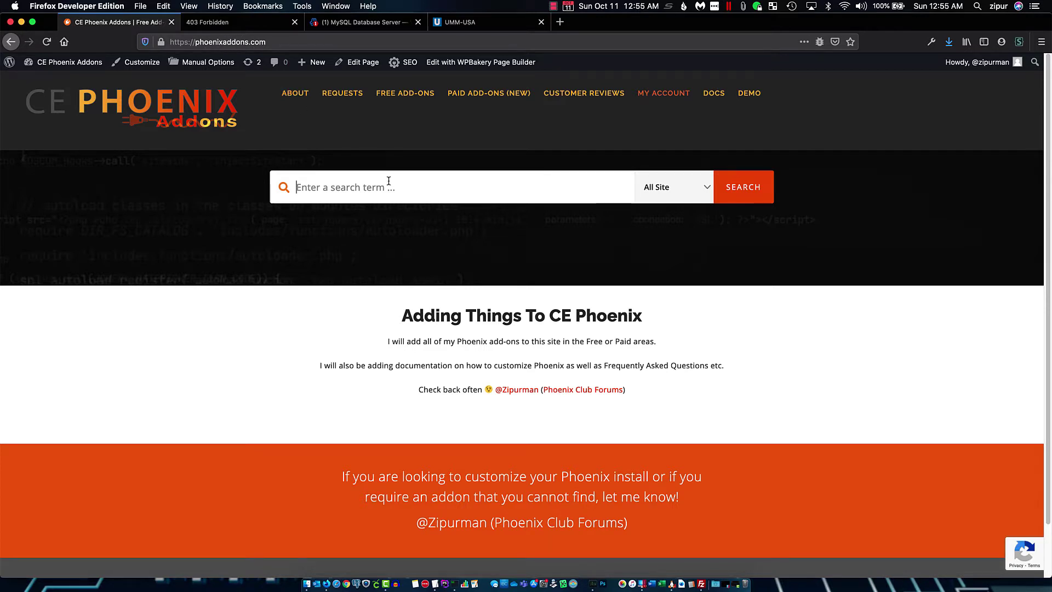
type("migra")
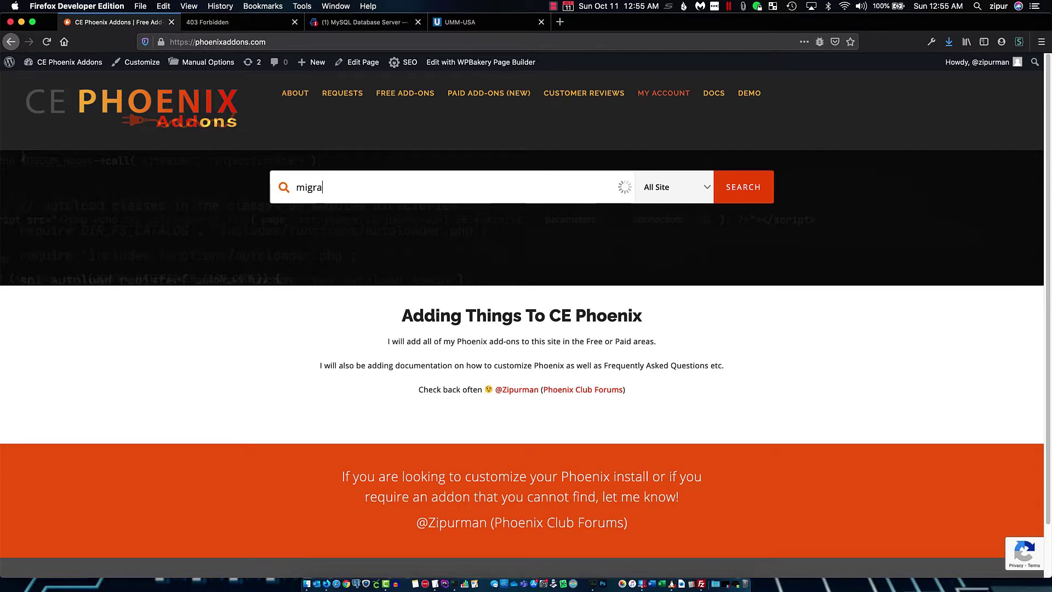
type("tion")
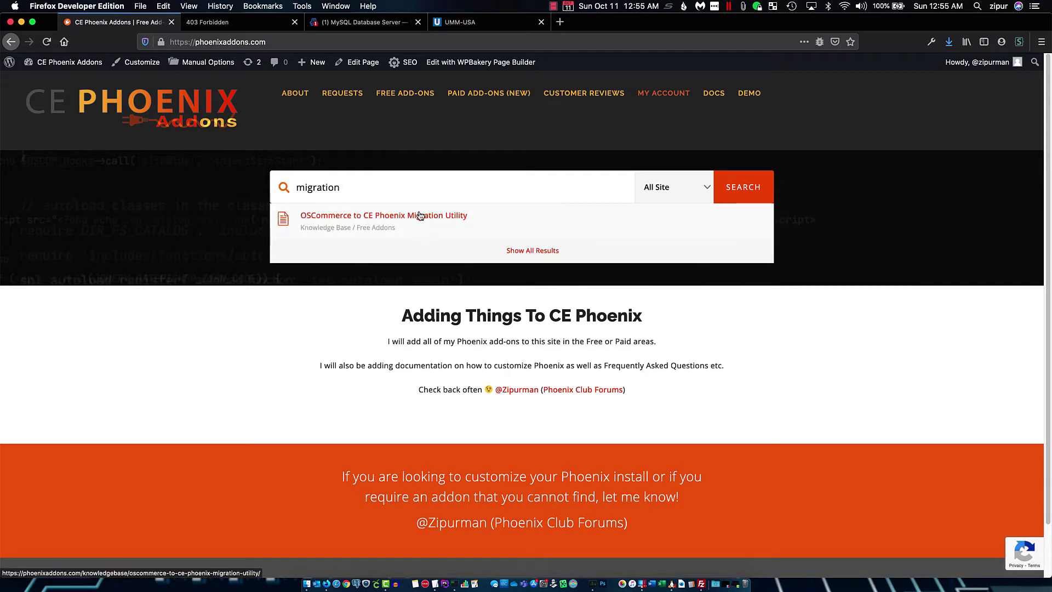
left_click(421, 217)
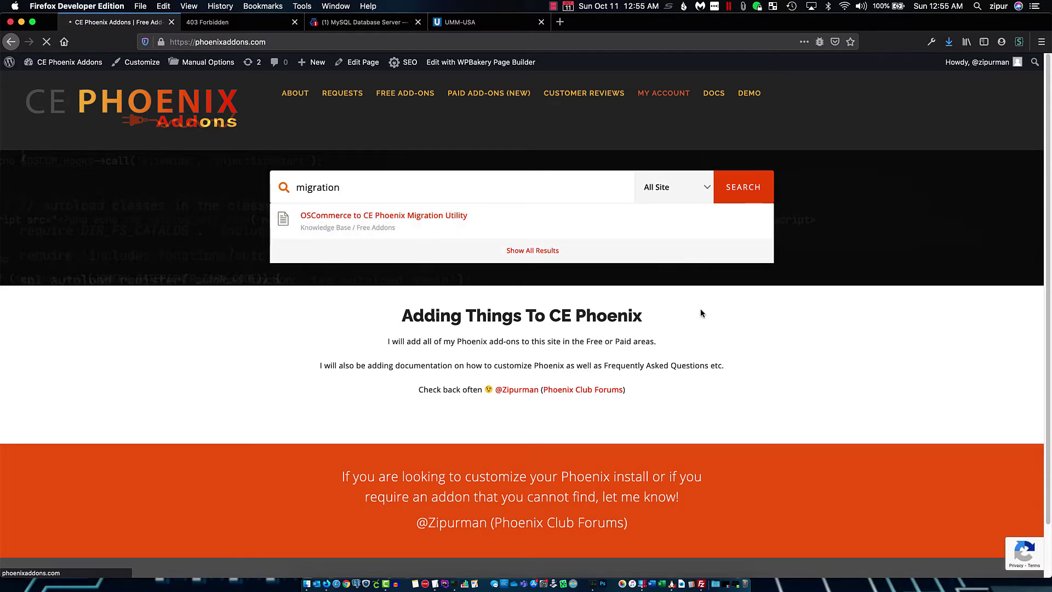
Save the article's attached zipurOSCtoPhoenixMigrationUtility_0_1_5.zip file
scroll(462, 411, "down", 10)
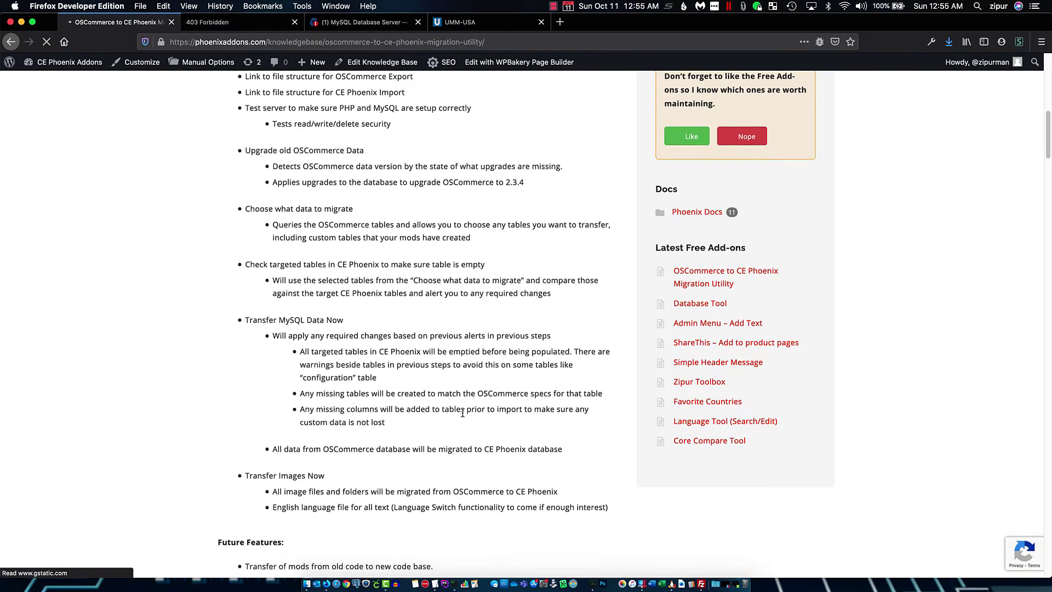
scroll(462, 412, "down", 5)
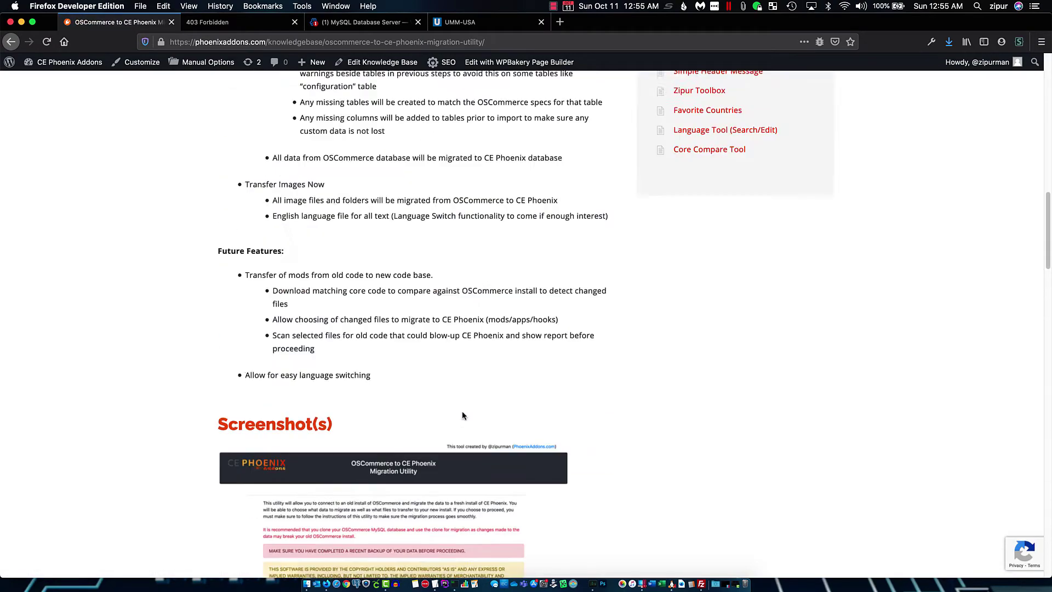
scroll(462, 415, "up", 6)
scroll(420, 375, "down", 15)
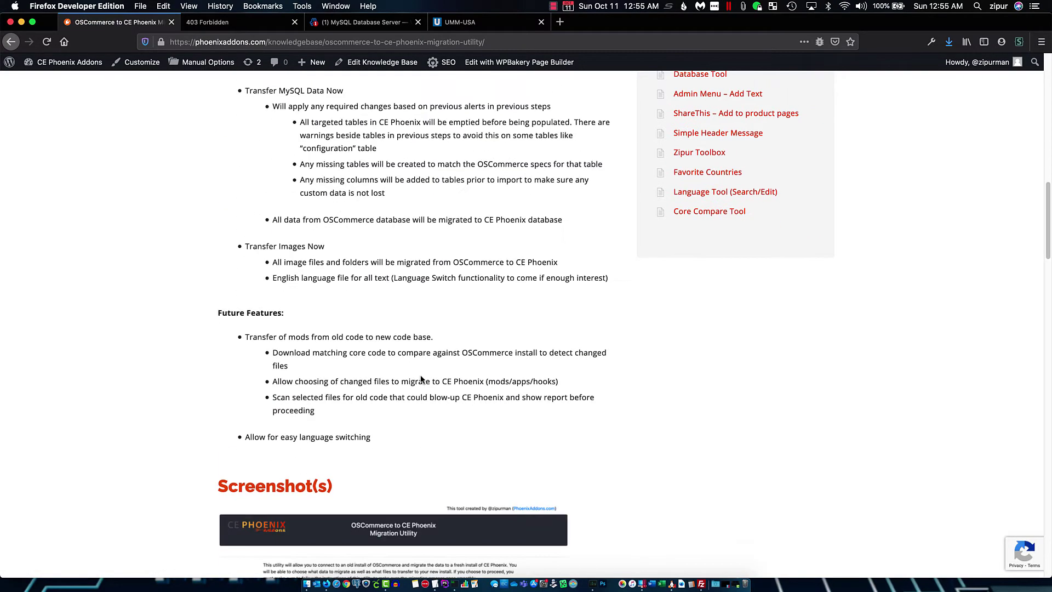
scroll(421, 379, "down", 3)
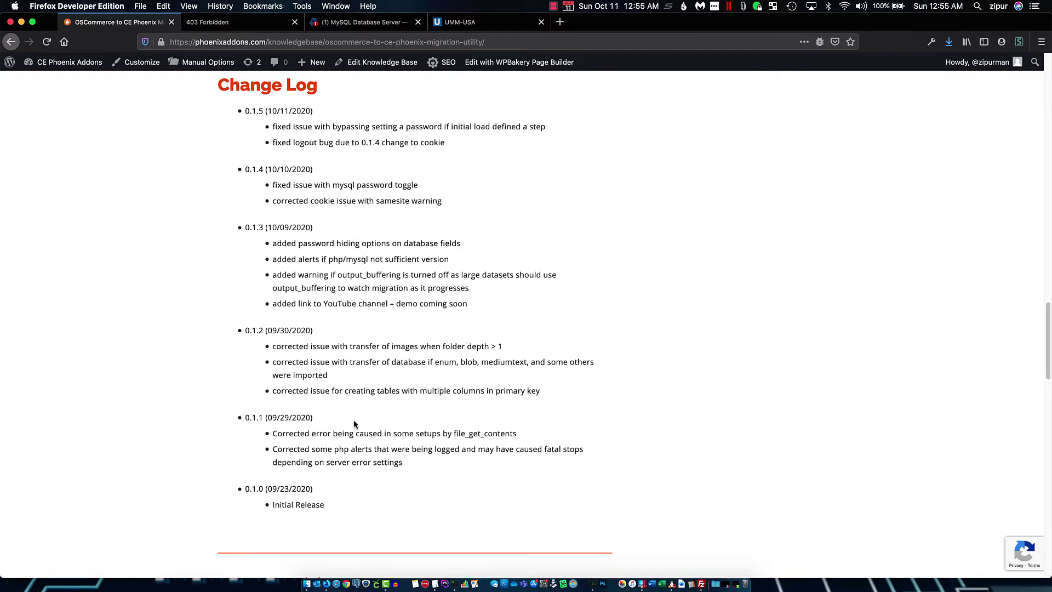
scroll(354, 424, "down", 16)
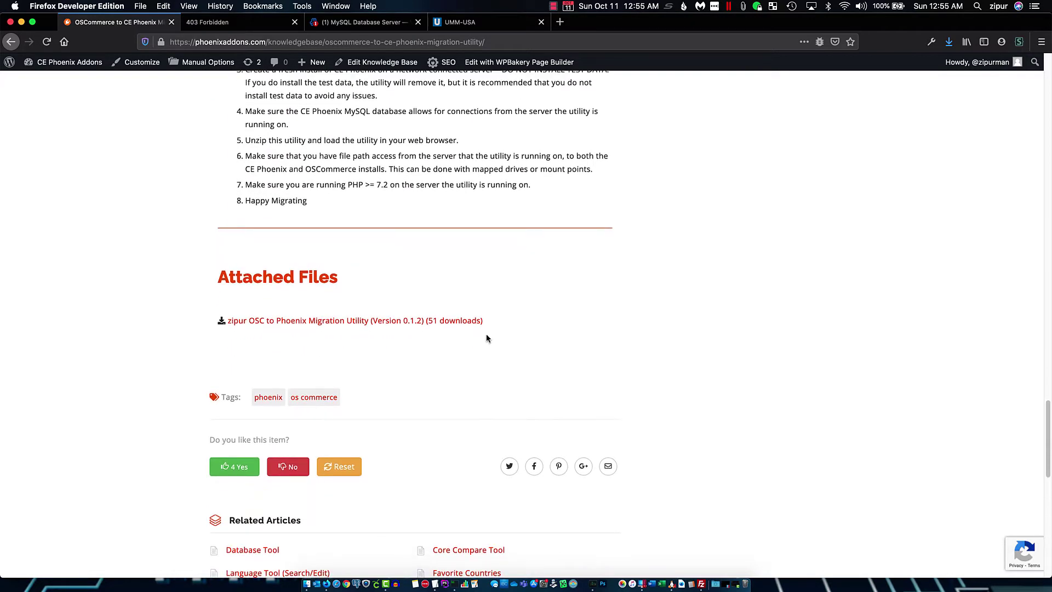
left_click(458, 323)
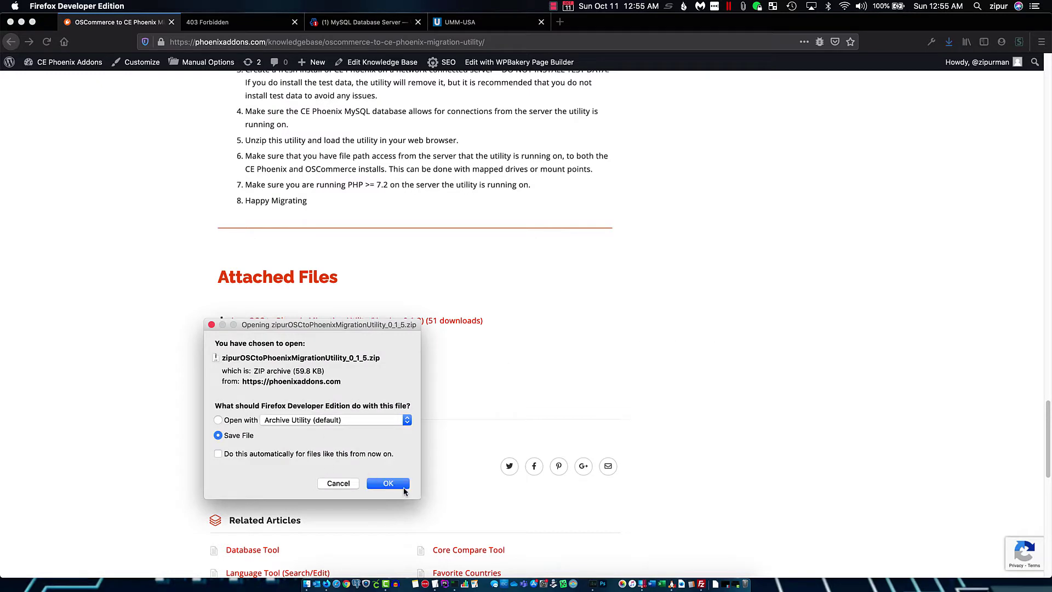
left_click(403, 487)
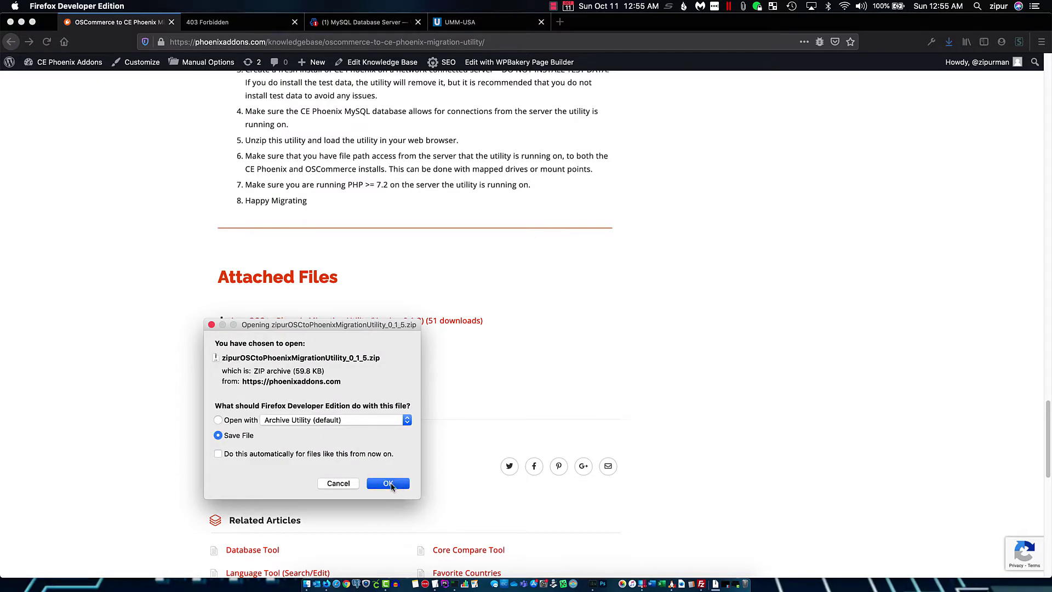
Unzip zipurOSCtoPhoenixMigrationUtility_0_1_5.zip in Downloads, launch FileZilla, and show the Forbidden demostore tab
left_click(307, 585)
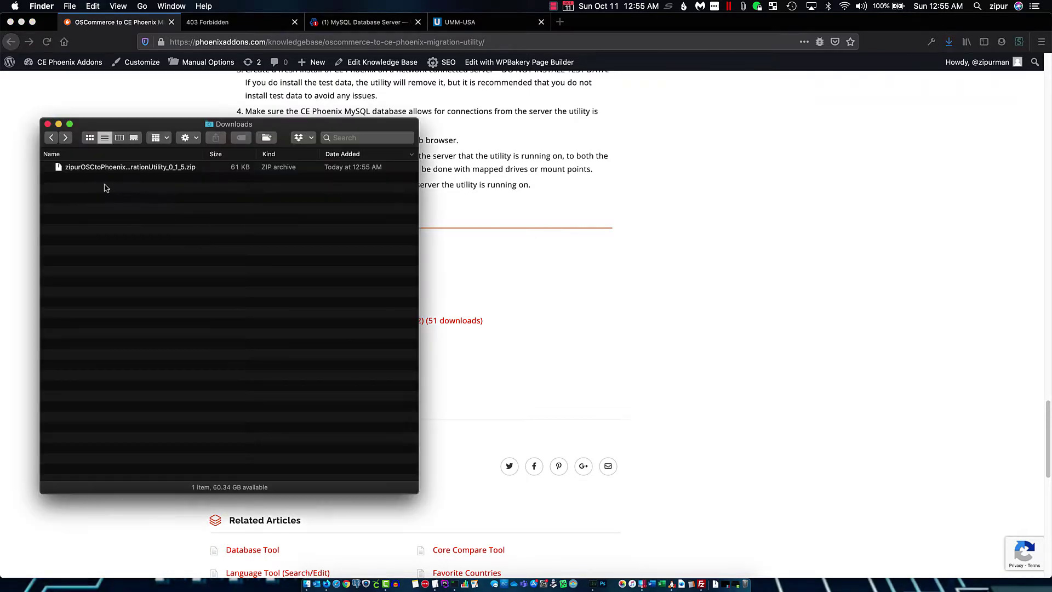
left_click(203, 169)
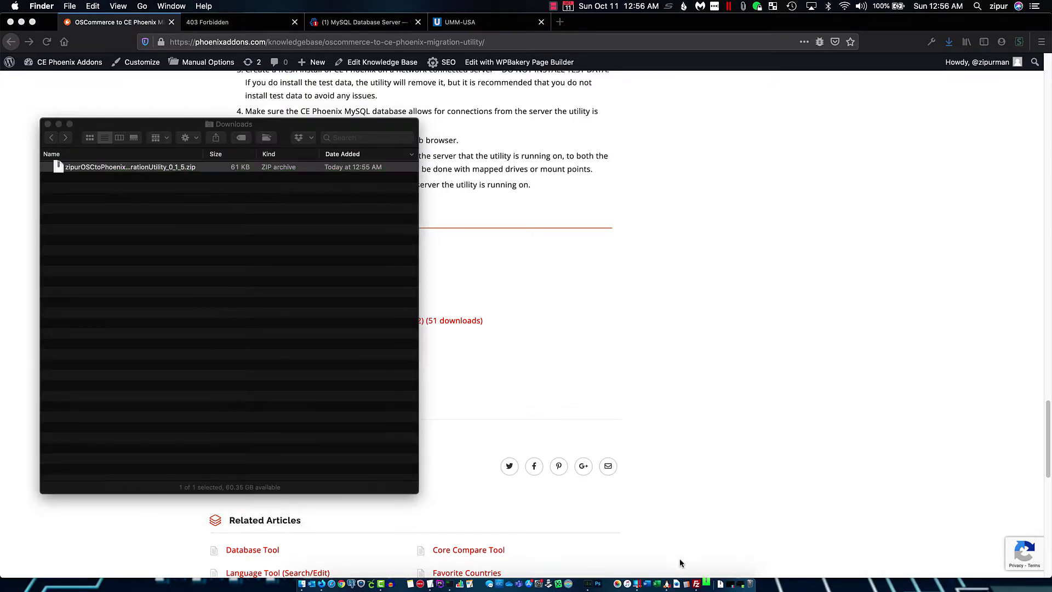
left_click(695, 584)
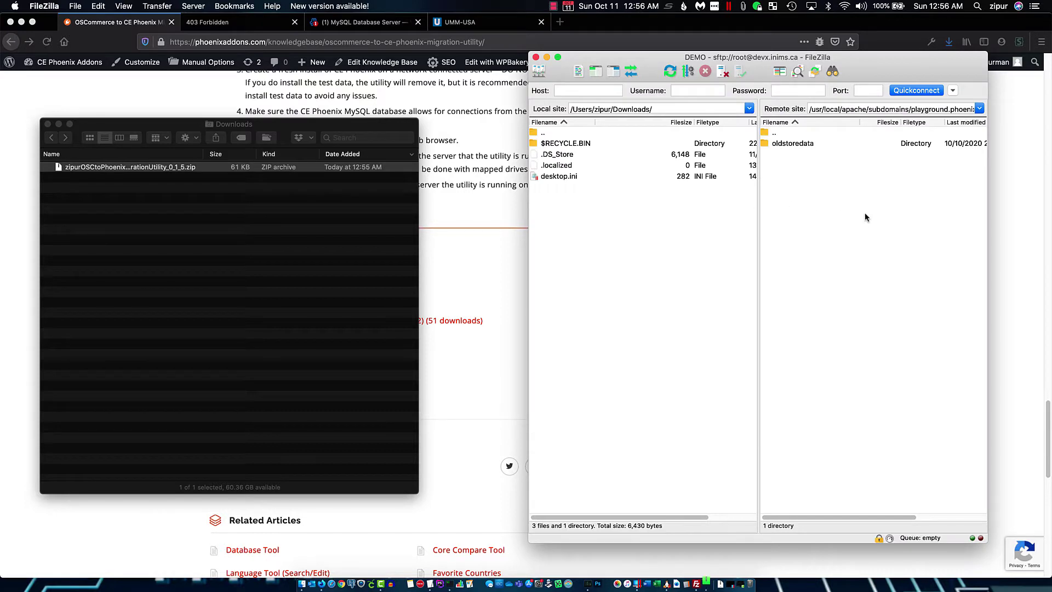
left_click(473, 103)
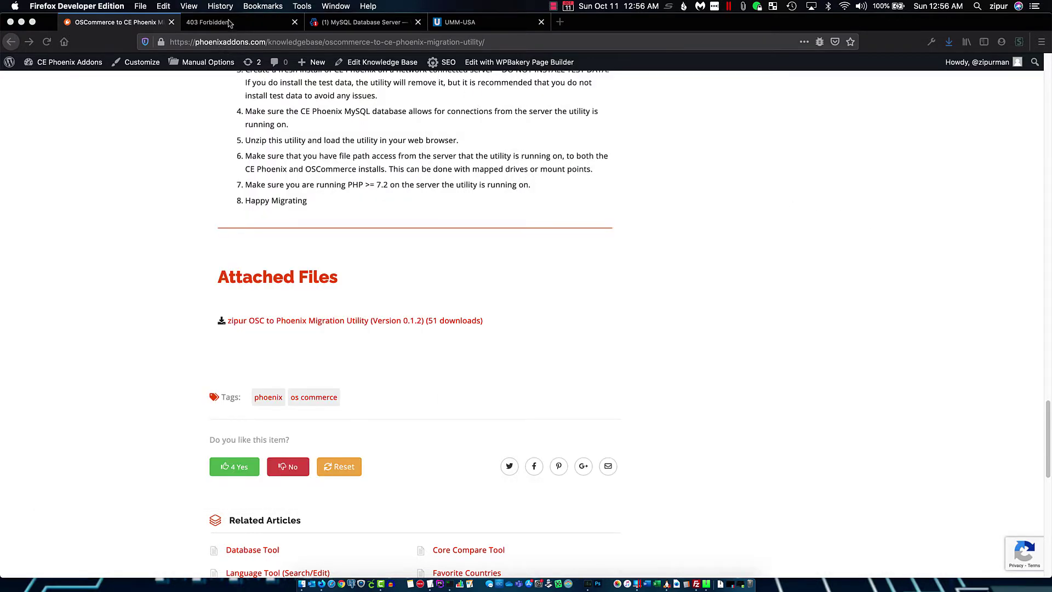
key("super+Tab")
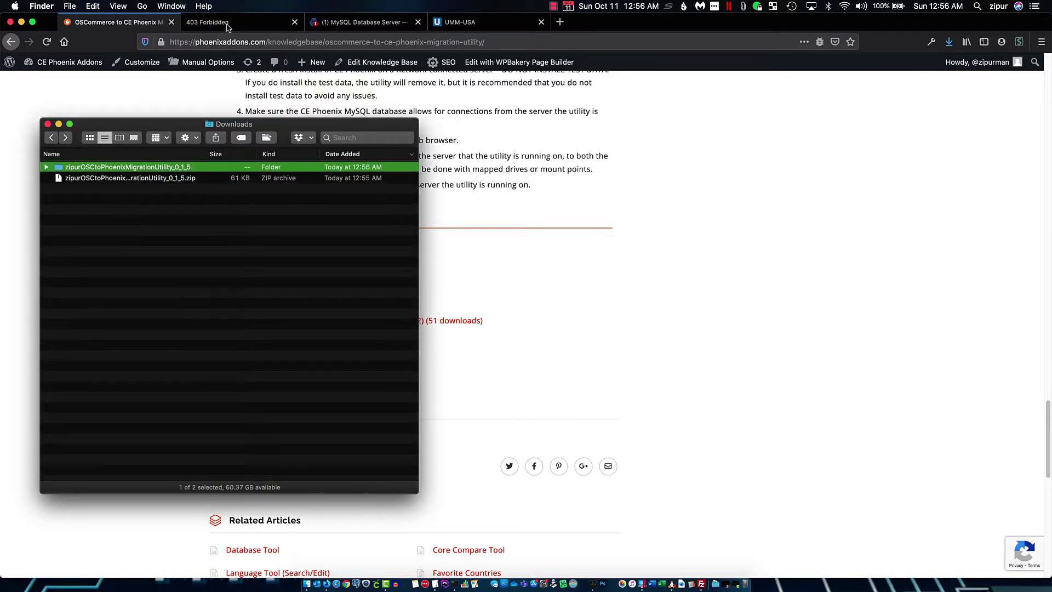
key("super+Tab")
left_click(228, 25)
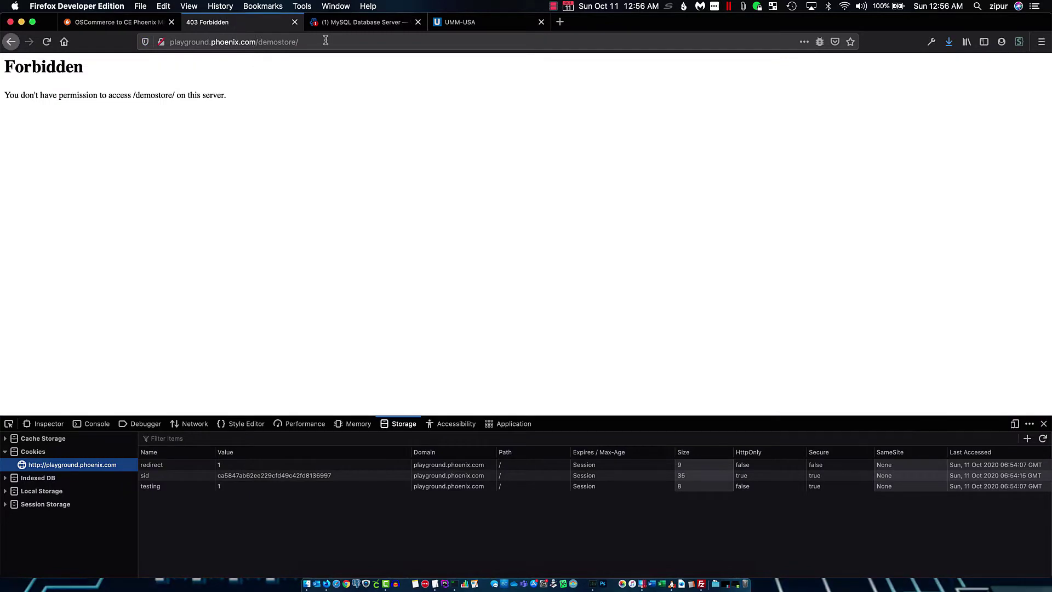
Reload playground.phoenix.com/demostore/, close the devtools panel, then return to Downloads and FileZilla
left_click(326, 41)
left_click(81, 74)
left_click(47, 42)
left_click(1044, 424)
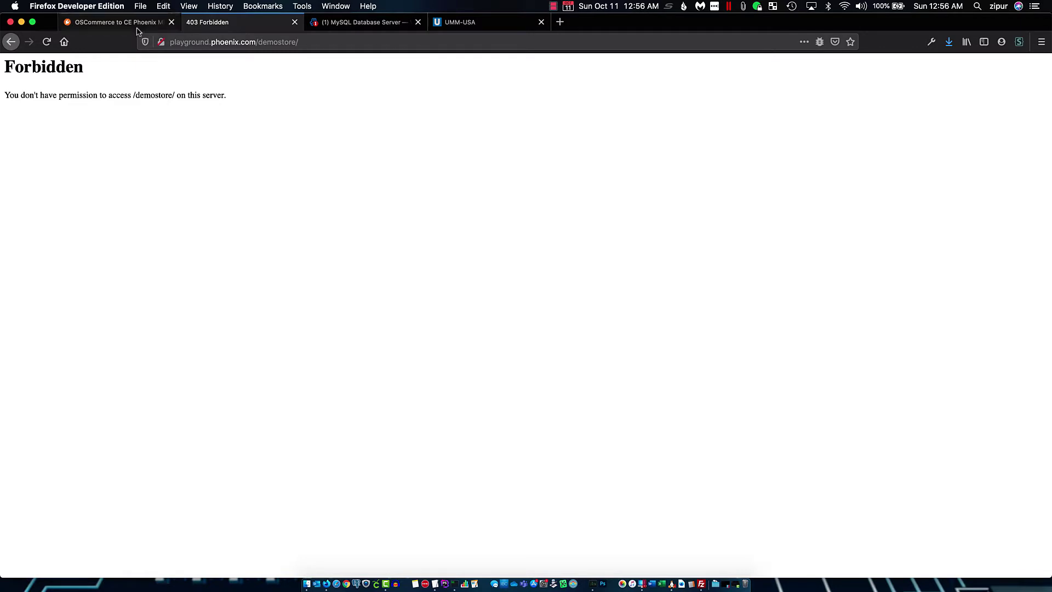
left_click(307, 584)
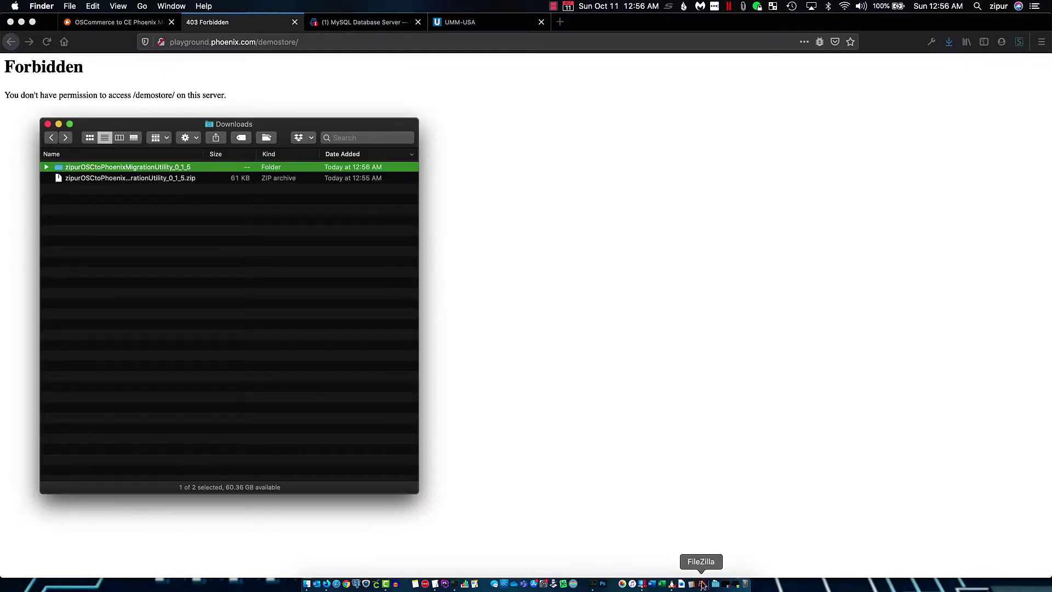
left_click(701, 584)
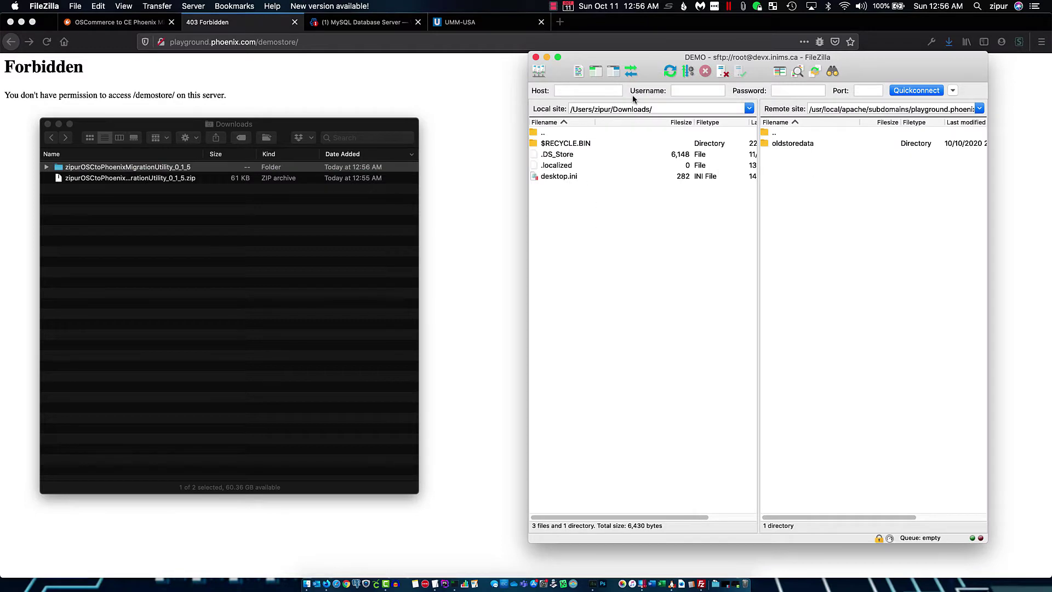
Upload the local migrate folder from the extracted utility to the remote site
left_click(670, 70)
double_click(564, 158)
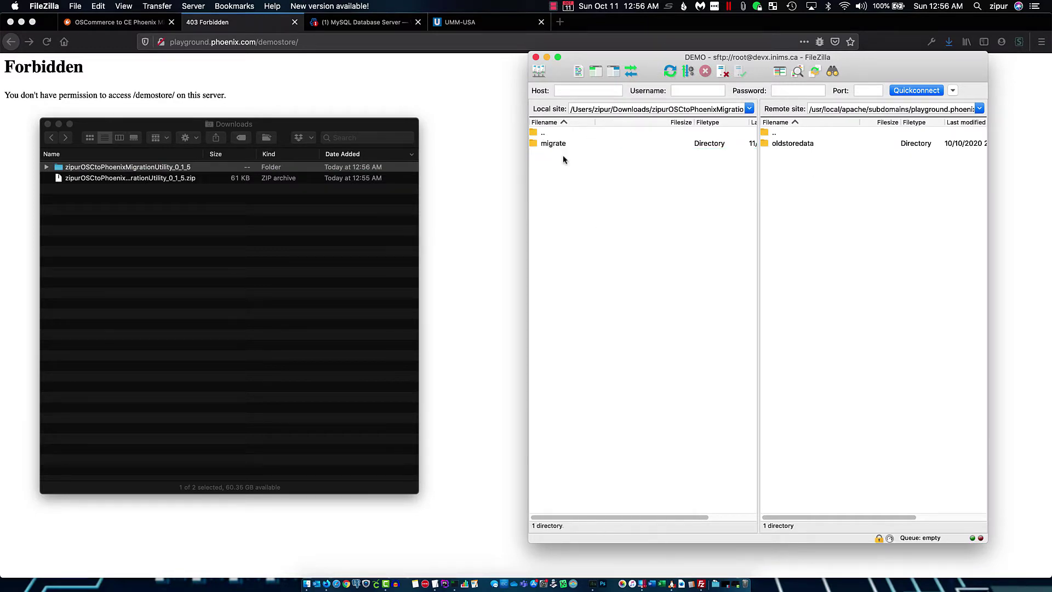
left_click(567, 146)
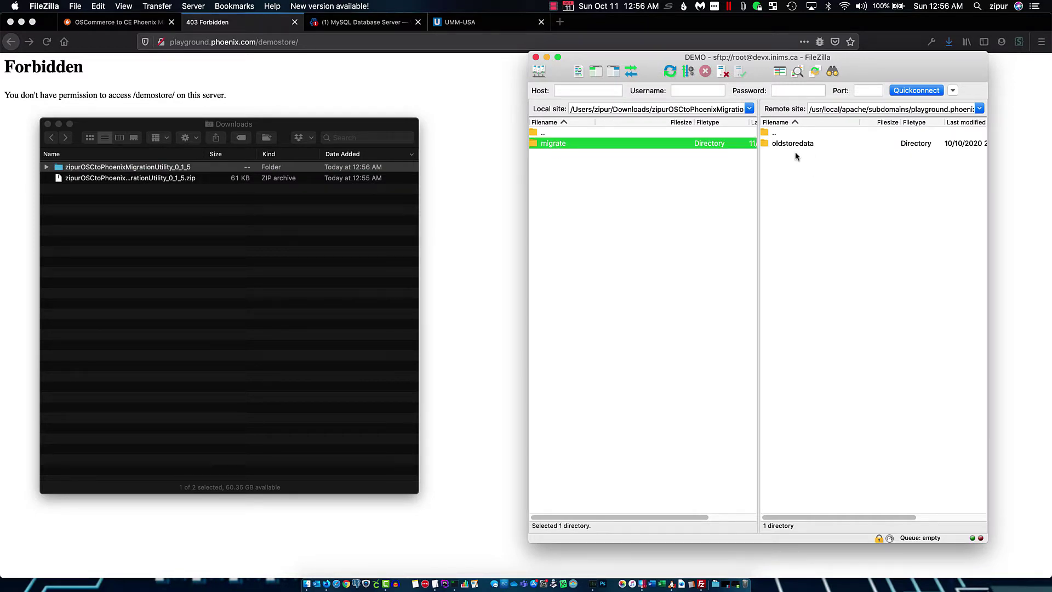
right_click(553, 146)
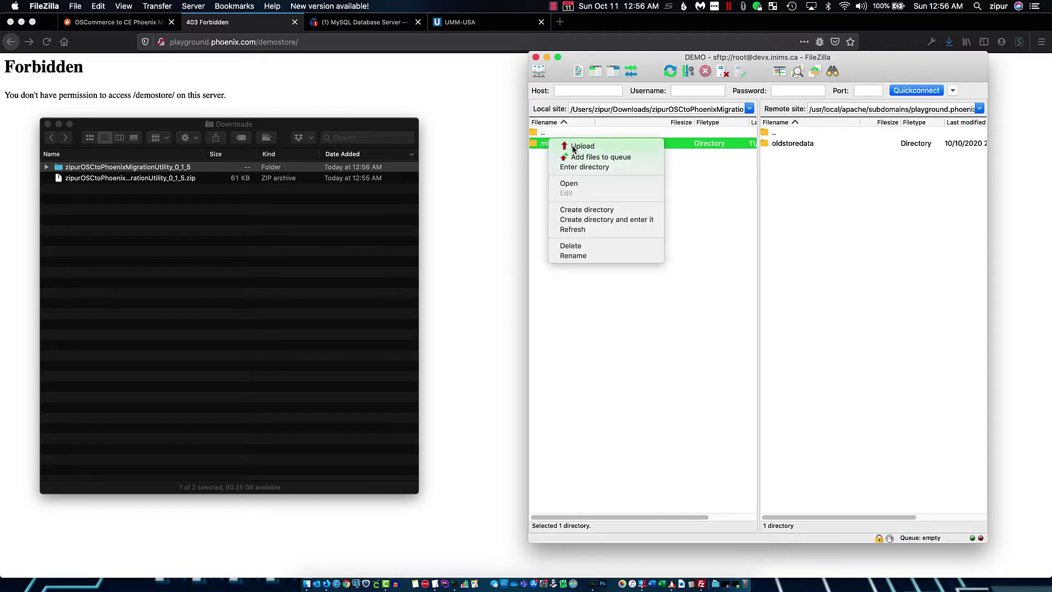
left_click(567, 151)
Set the remote migrate folder's permissions to 777, recursing into all files and directories
left_click(792, 144)
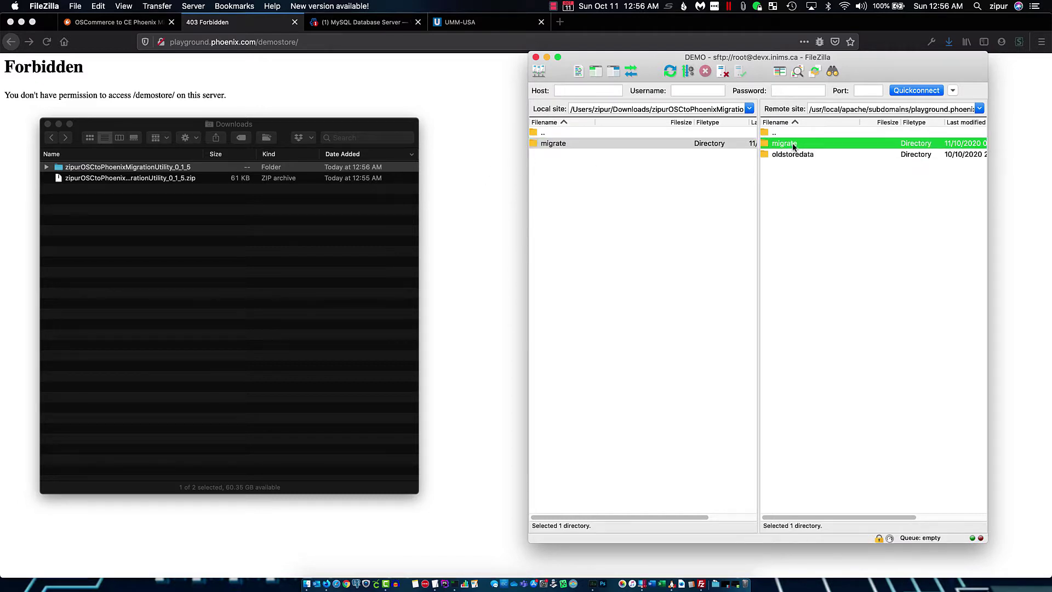
right_click(791, 144)
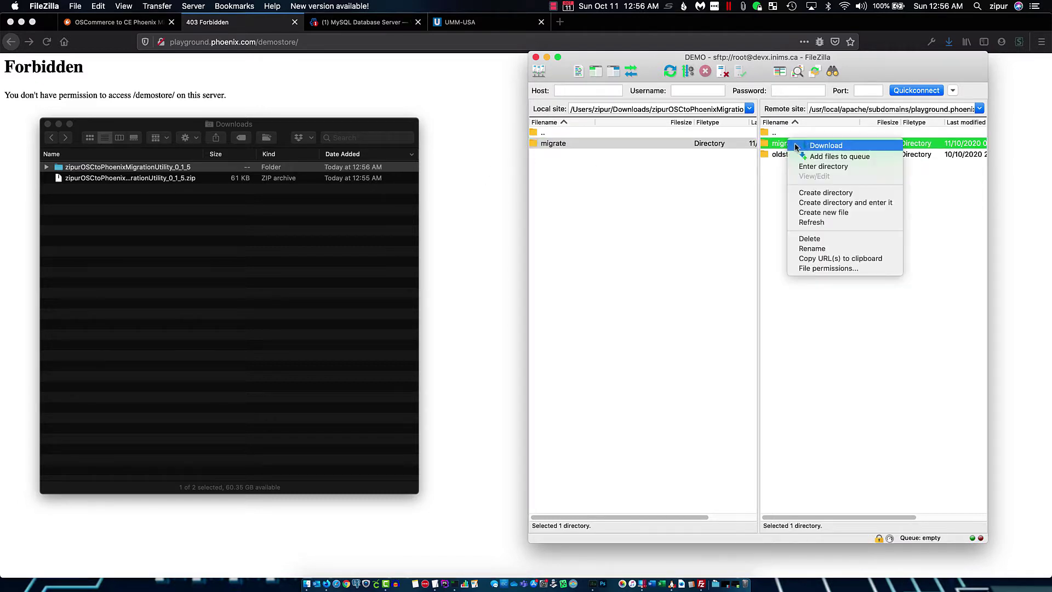
left_click(828, 268)
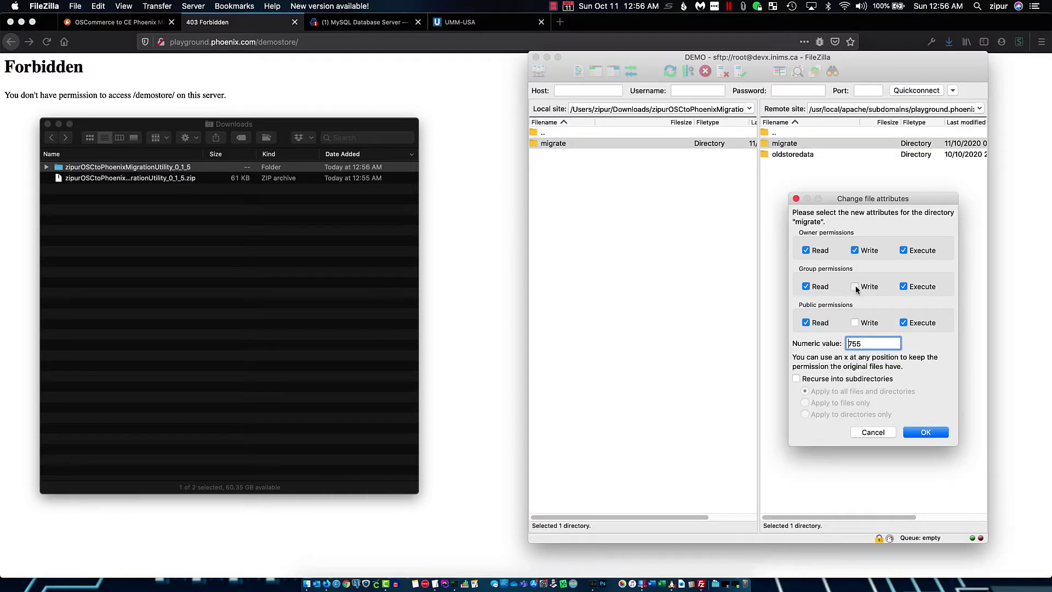
left_click(855, 286)
left_click(797, 378)
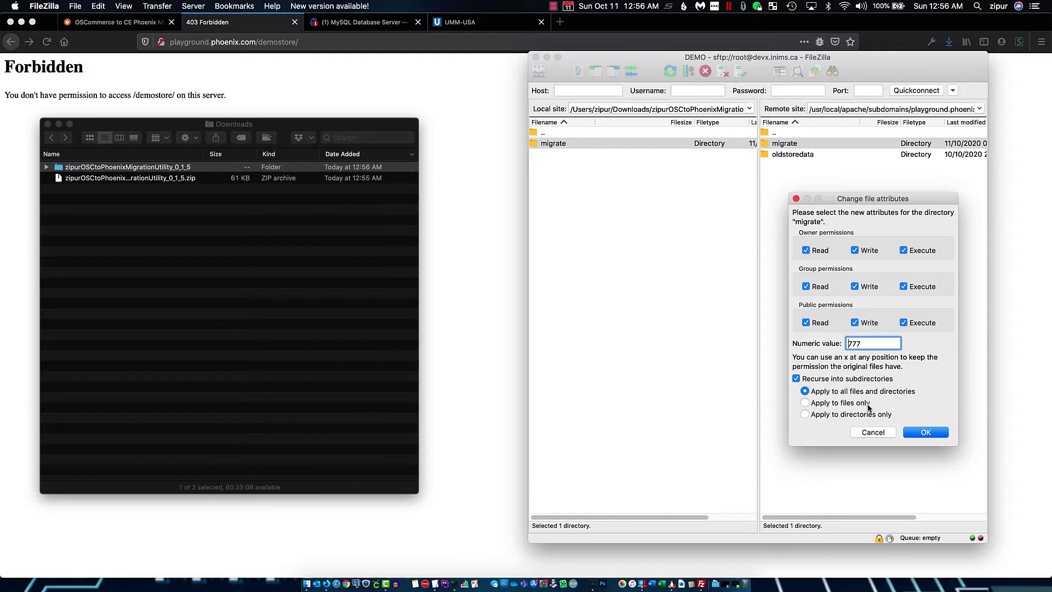
left_click(923, 432)
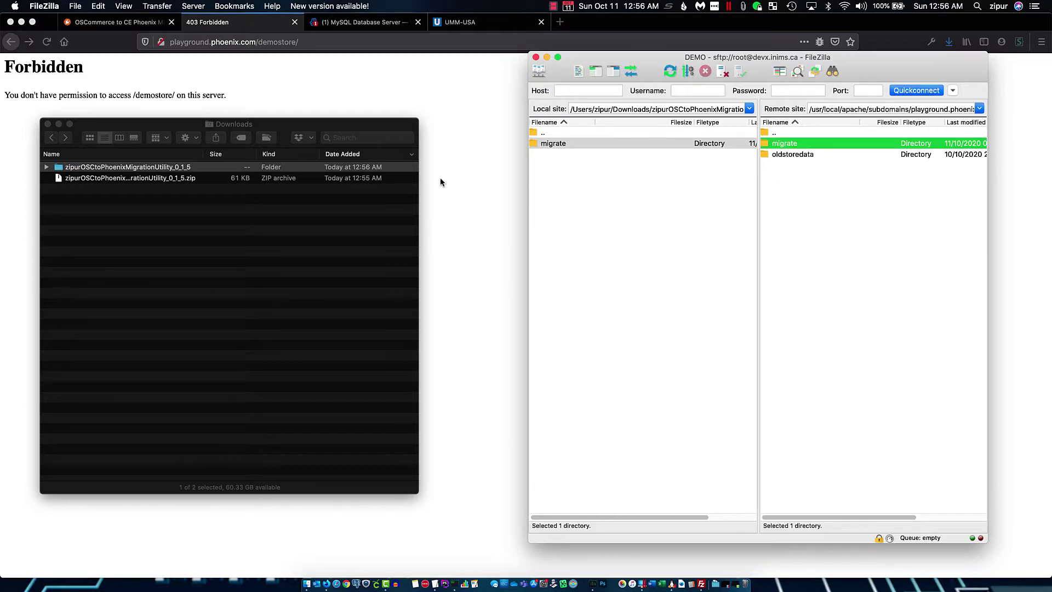
left_click(461, 92)
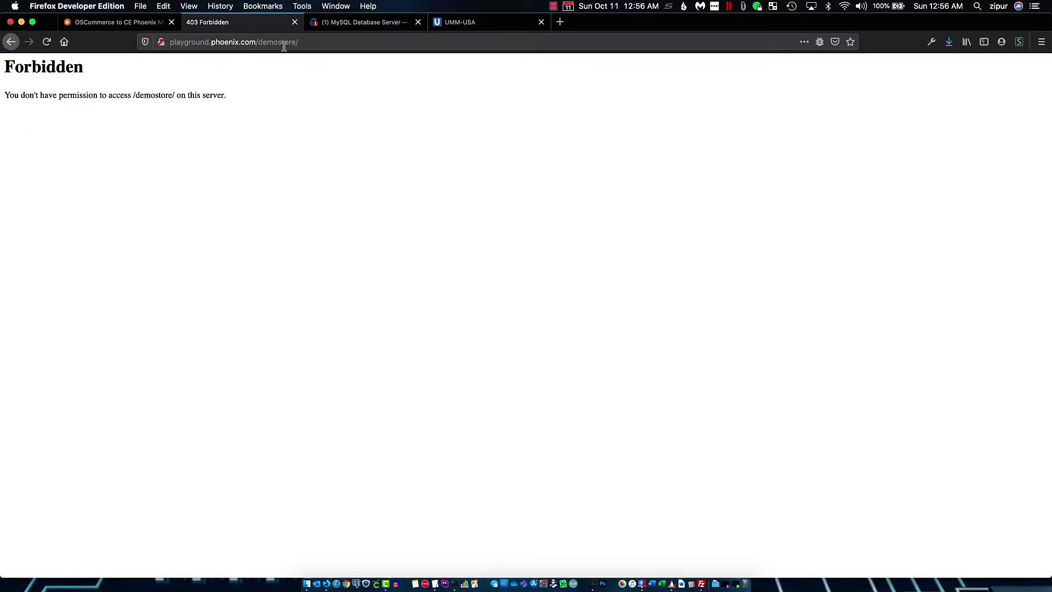
Load the migration utility at demostore/migrate/, then open a new blank browser tab
left_click(346, 43)
left_click(346, 43)
type("migrate/")
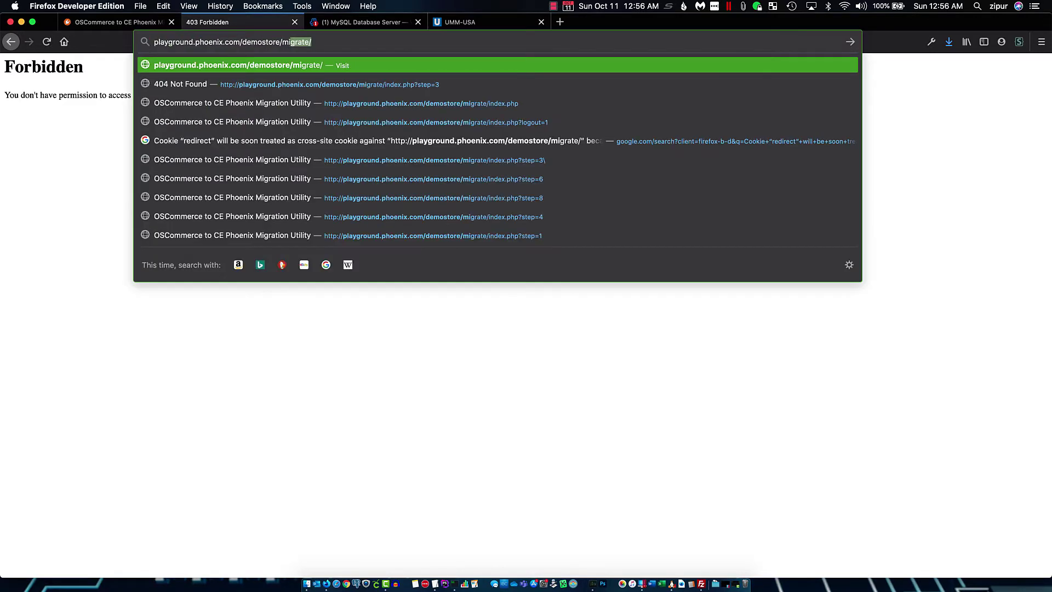
key("Return")
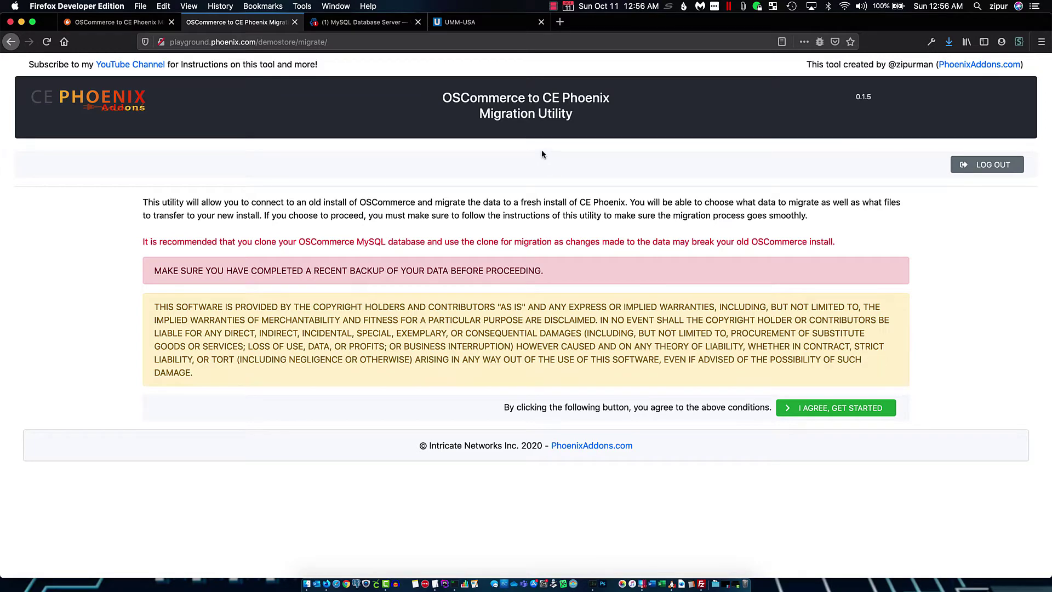
left_click(559, 21)
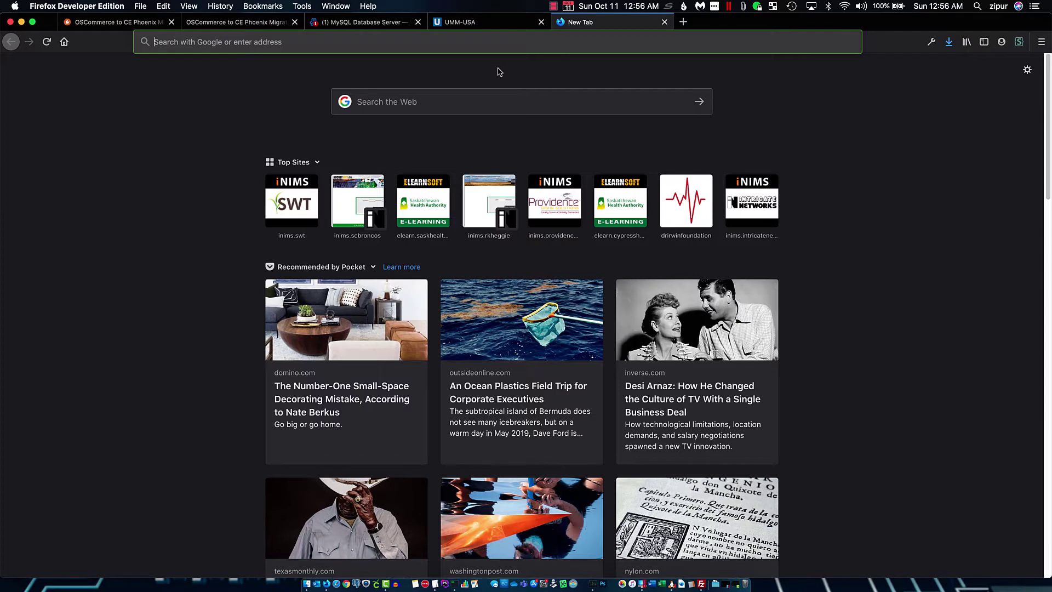
Go to oscommerce.com and open its Products page
type("oscommerce.com/")
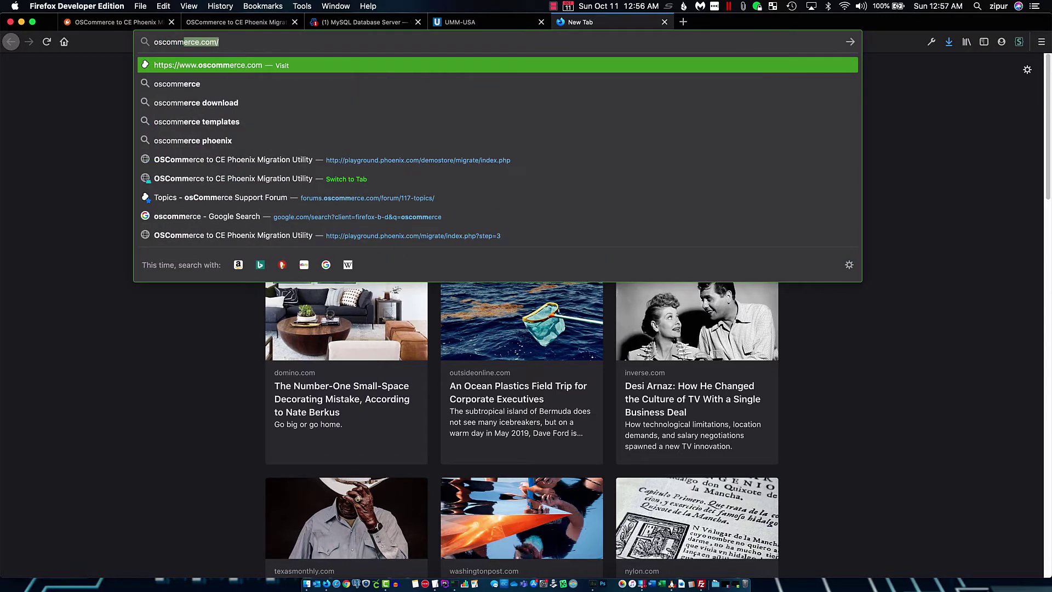
key("Return")
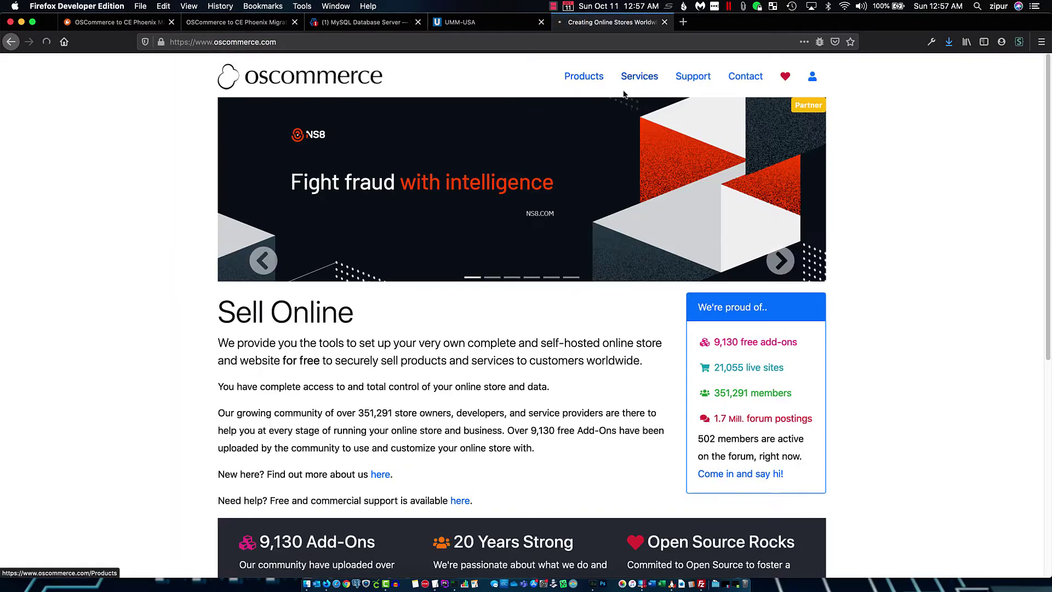
left_click(581, 77)
scroll(595, 382, "down", 10)
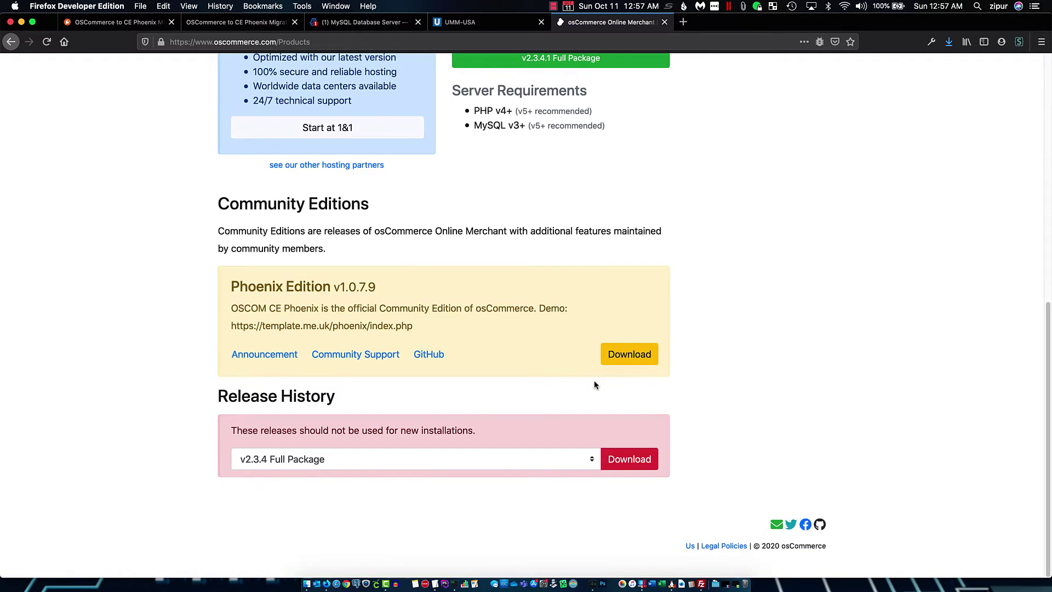
Download and save the Phoenix Edition v1.0.7.9 package, oscom2ce-phoenix-v1.0.7.9.zip
left_click_drag(394, 286, 251, 290)
left_click(425, 282)
left_click(629, 354)
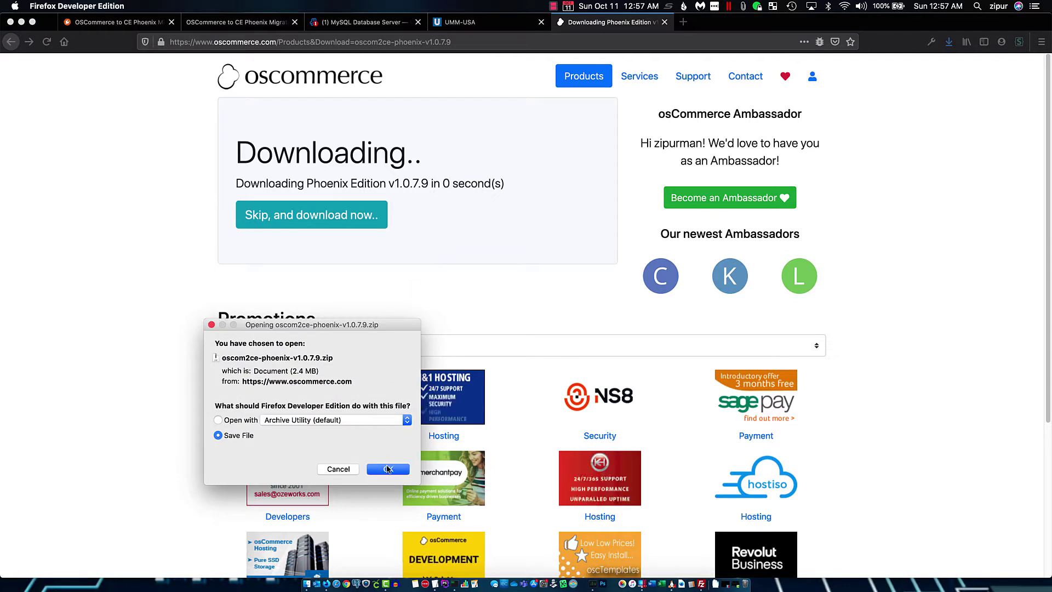
left_click(388, 469)
left_click(309, 582)
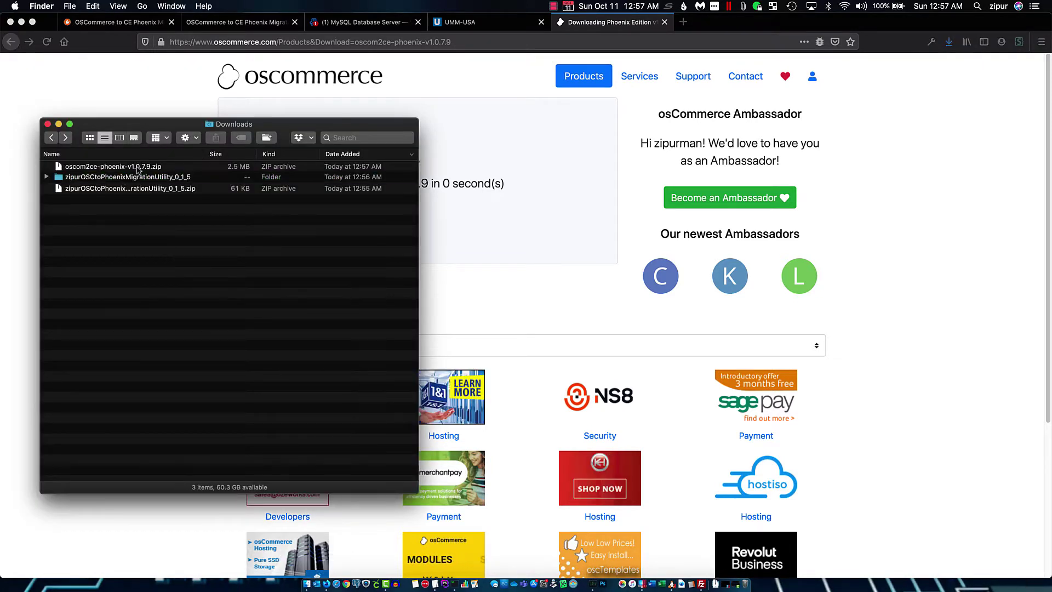
Extract oscom2ce-phoenix-v1.0.7.9.zip into gburton-CE-Phoenix-6bc7c69, then switch to FileZilla
double_click(112, 166)
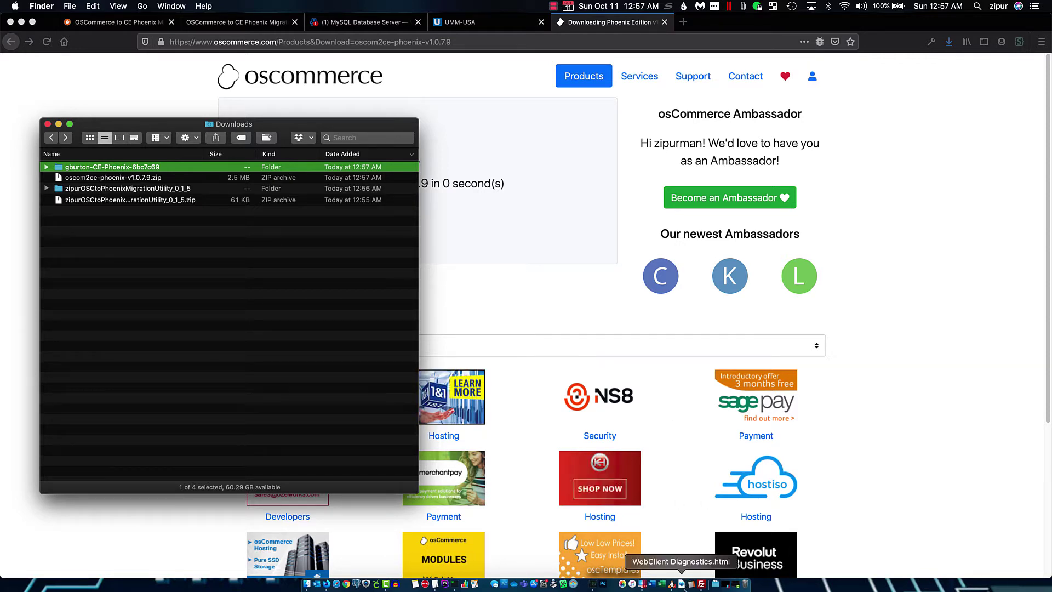
left_click(700, 584)
left_click(715, 231)
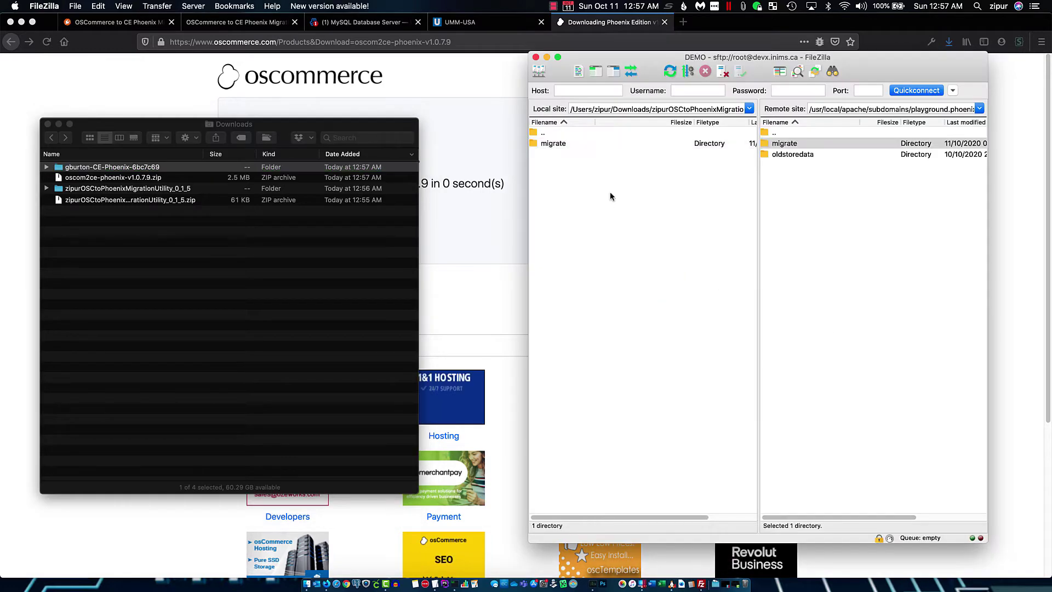
Select all 43 files and 8 directories in local gburton-CE-Phoenix-6bc7c69 and upload them to the remote site
double_click(548, 134)
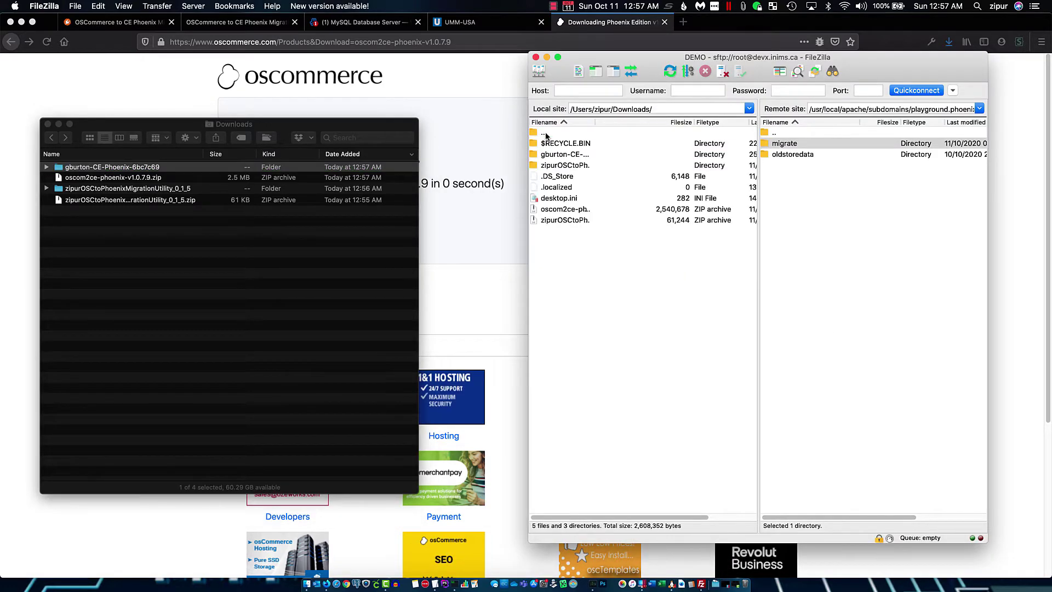
double_click(564, 153)
left_click(560, 157)
scroll(570, 246, "down", 6)
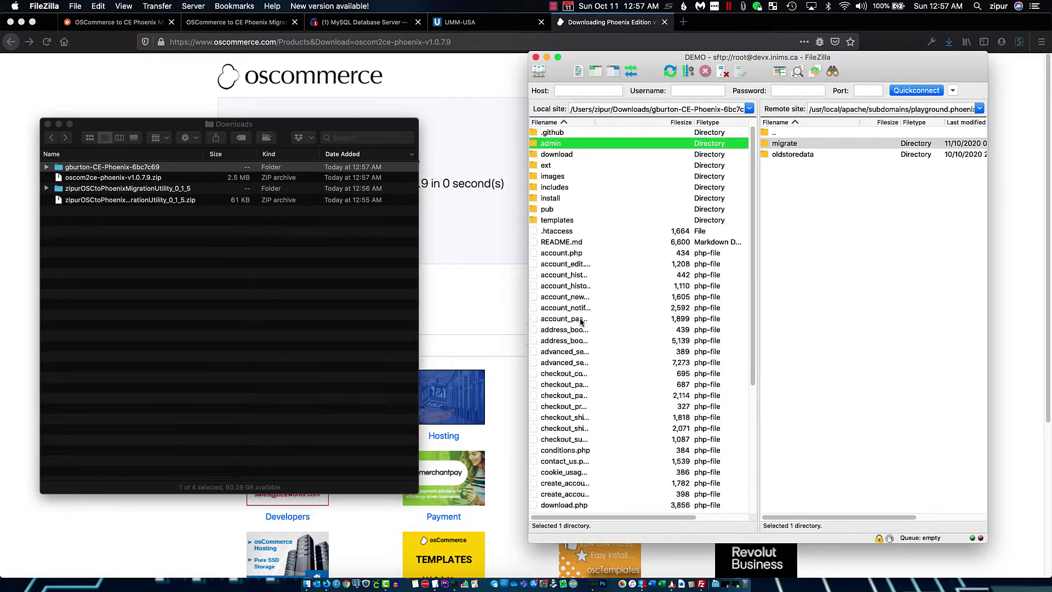
key("super+a")
scroll(594, 373, "up", 6)
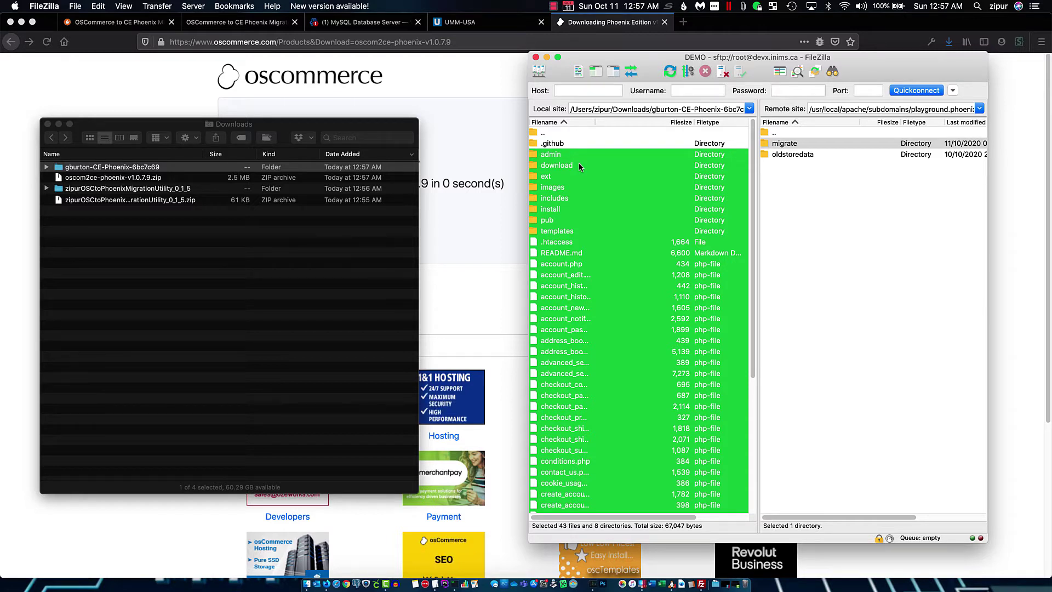
right_click(614, 186)
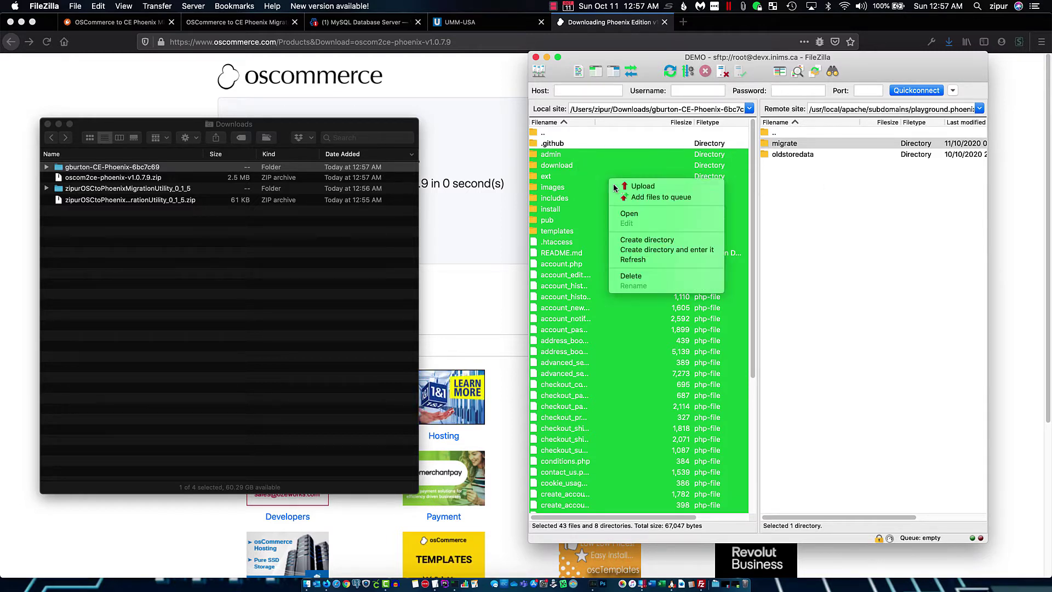
left_click(652, 188)
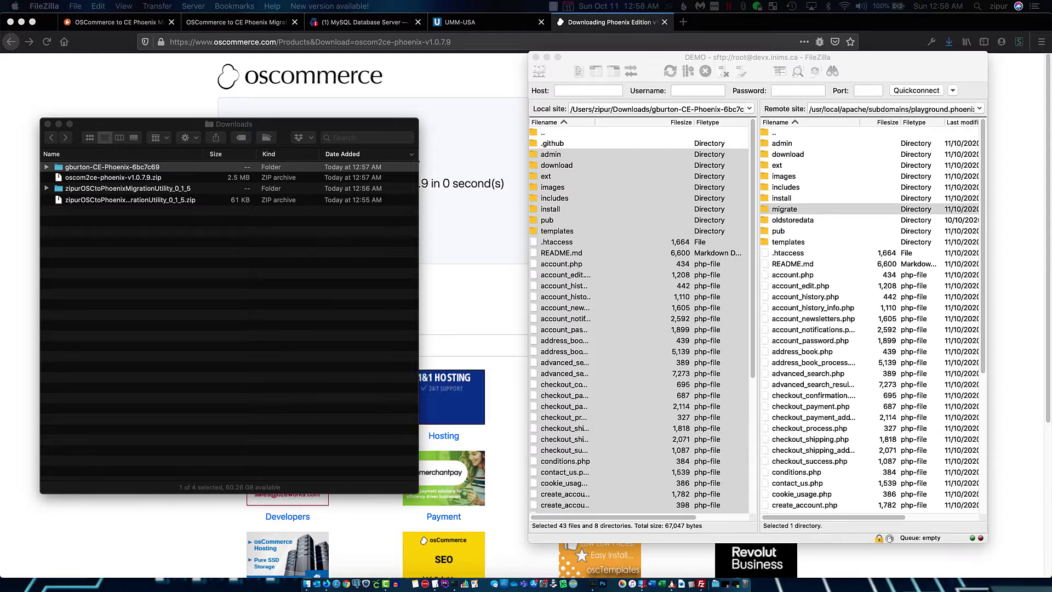
Change the migration tab's URL from migrate to install and start the CE Phoenix v1.0.7.9 installation
left_click(466, 106)
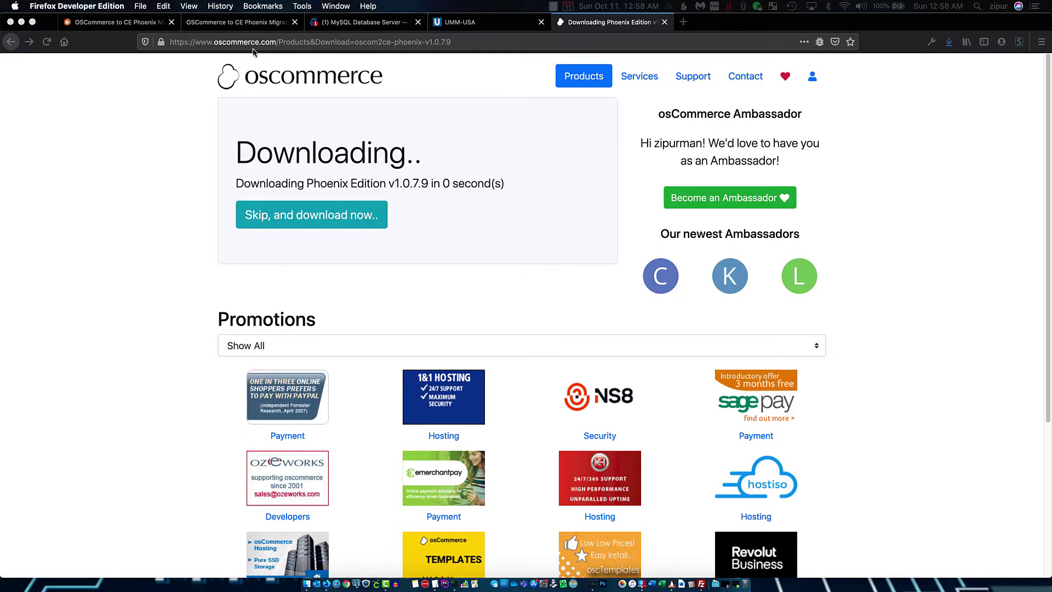
left_click(233, 22)
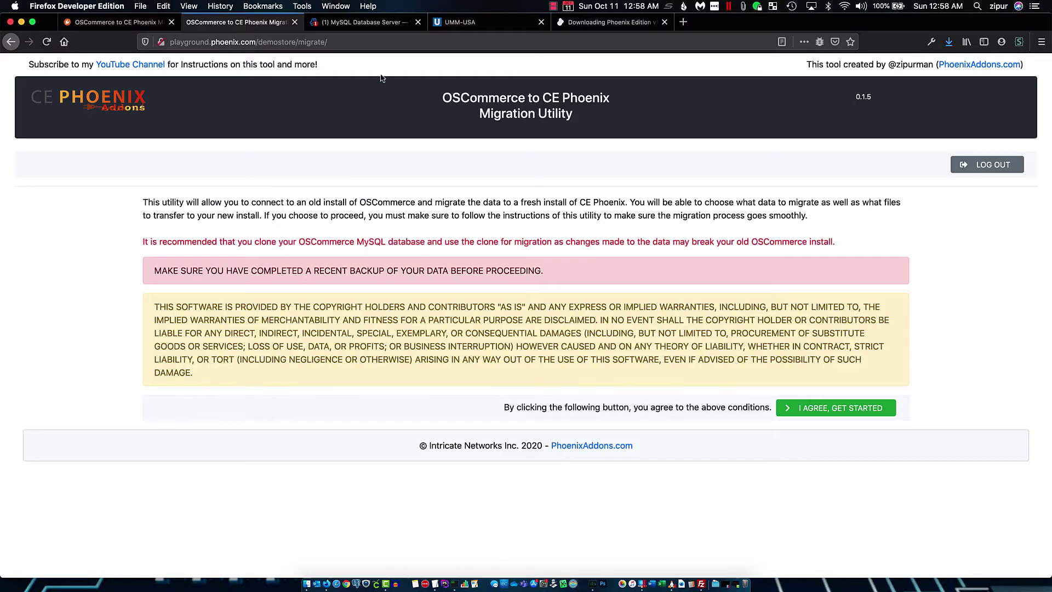
double_click(301, 43)
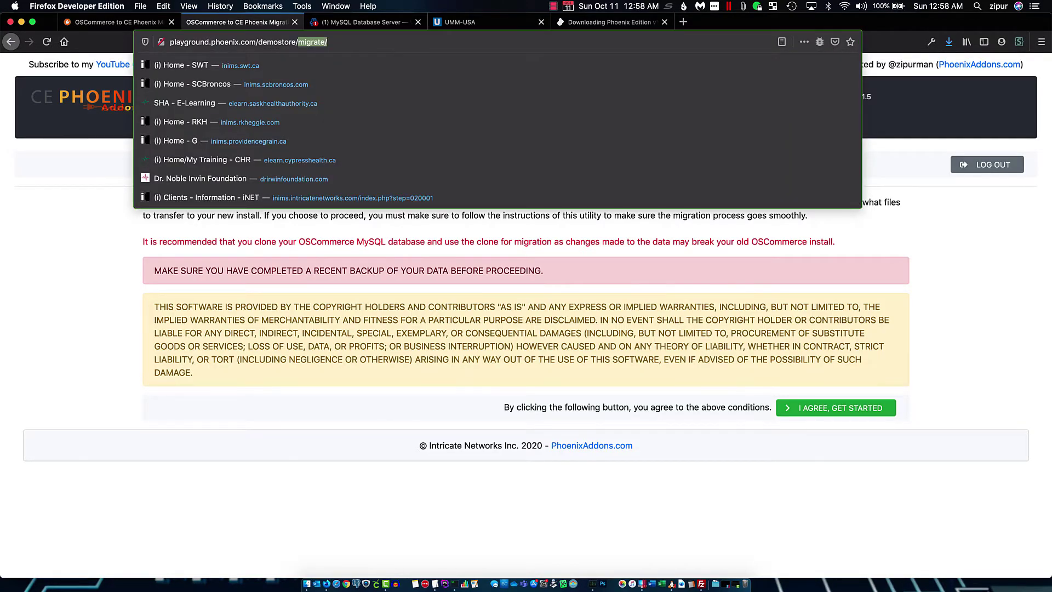
type("install")
key("Return")
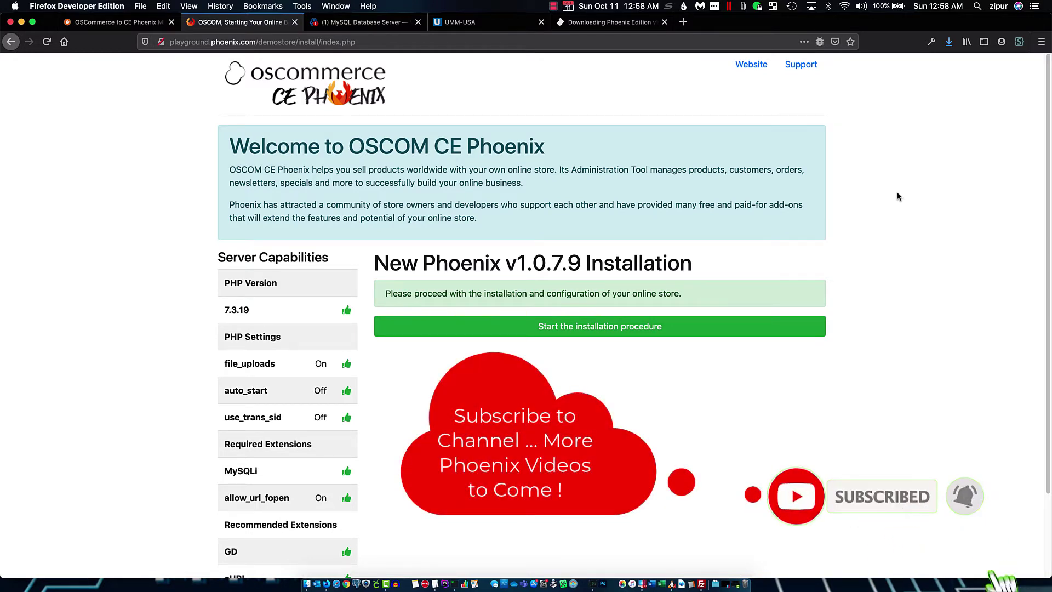
left_click(609, 326)
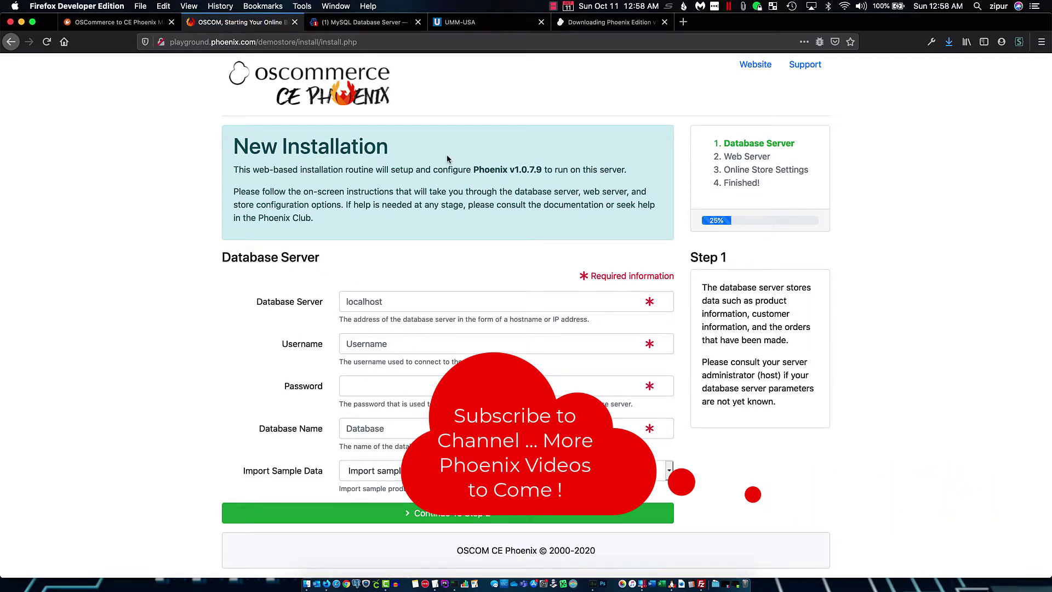
Create the MySQL database my_new_phoenix in Webmin
left_click(364, 22)
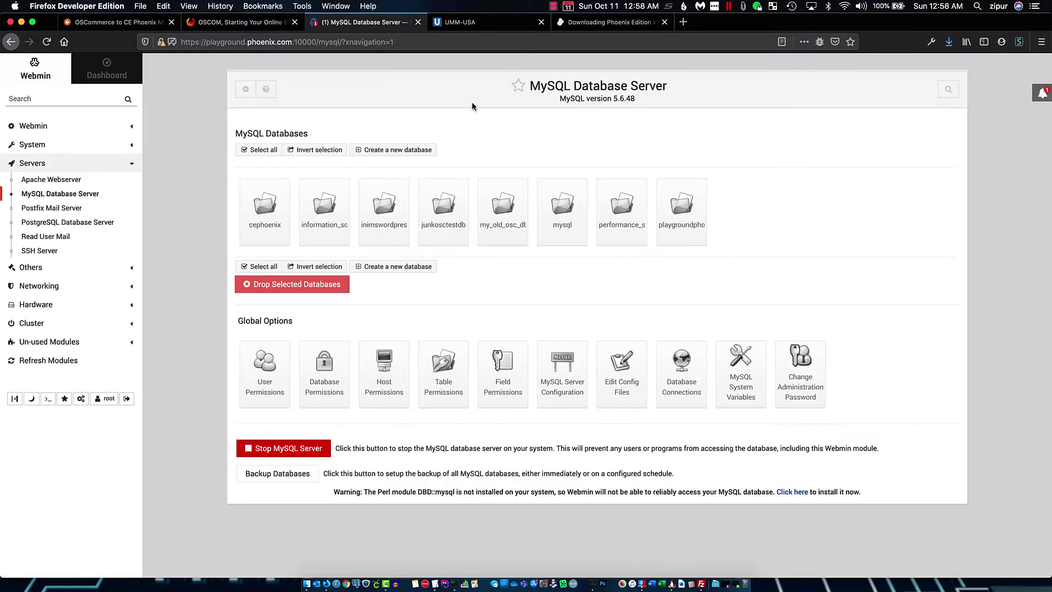
left_click(406, 151)
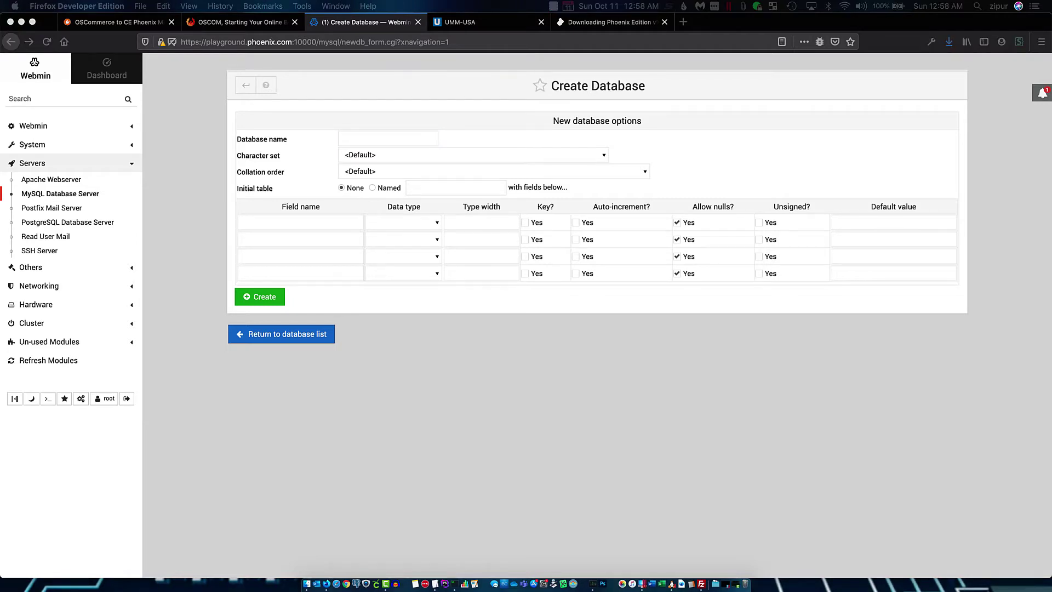
left_click(370, 138)
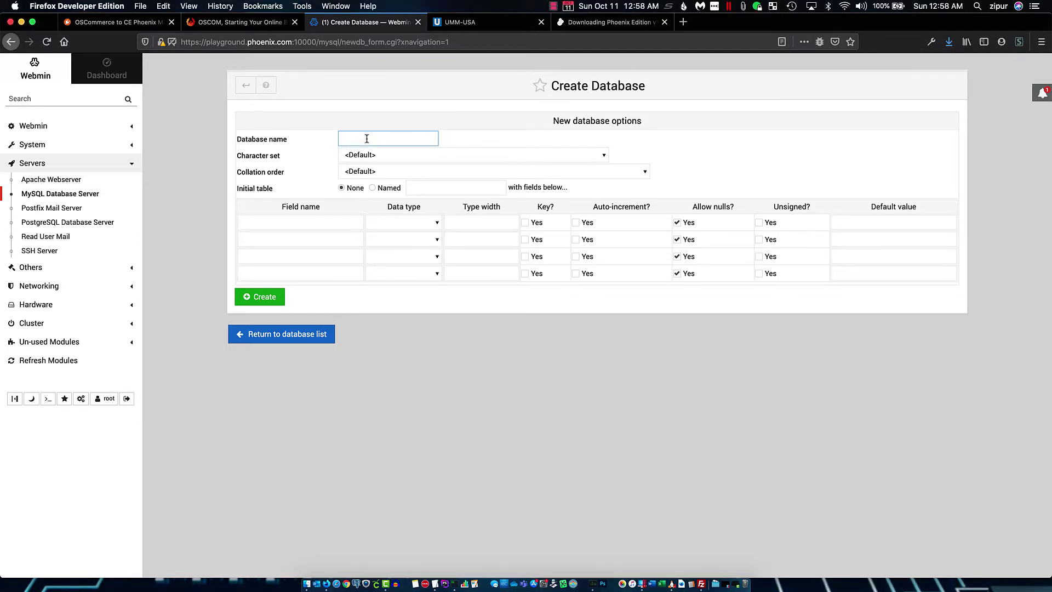
type("my_new_phoenix")
left_click(270, 299)
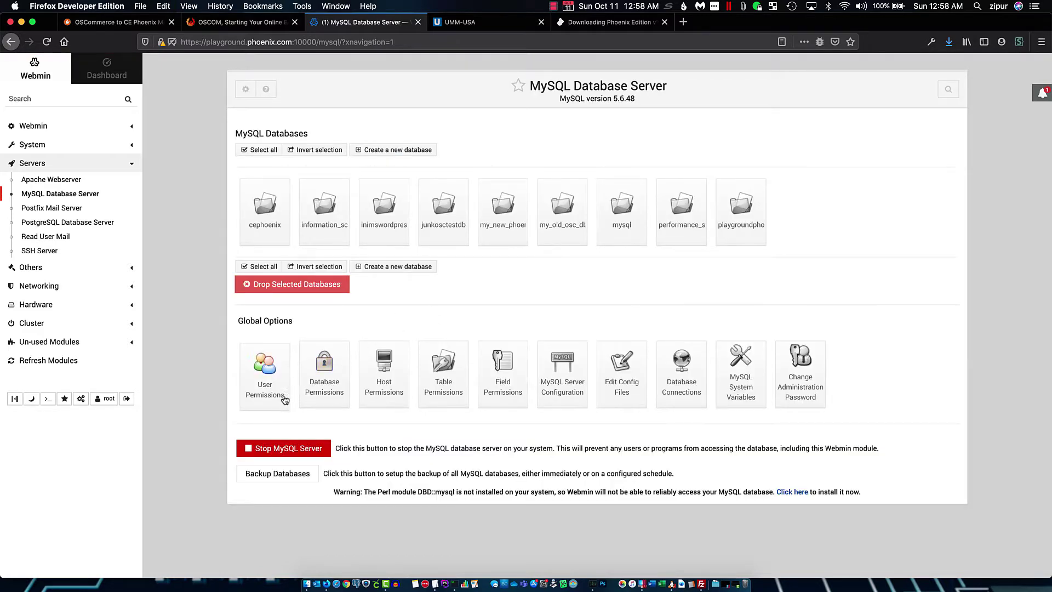
Add a new MySQL user with a username and password, restricted to host localhost
left_click(270, 400)
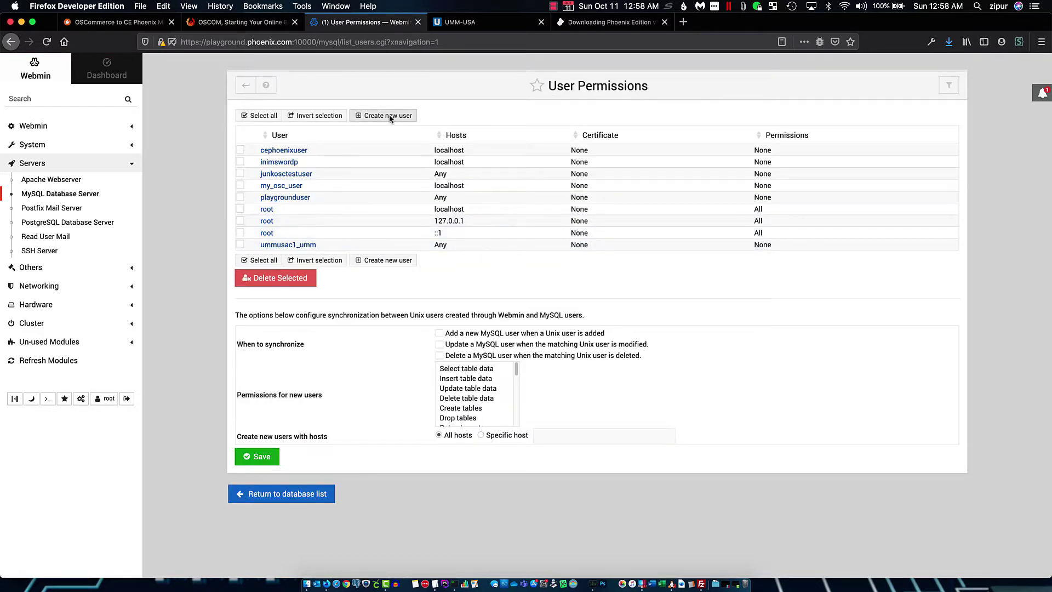
left_click(385, 115)
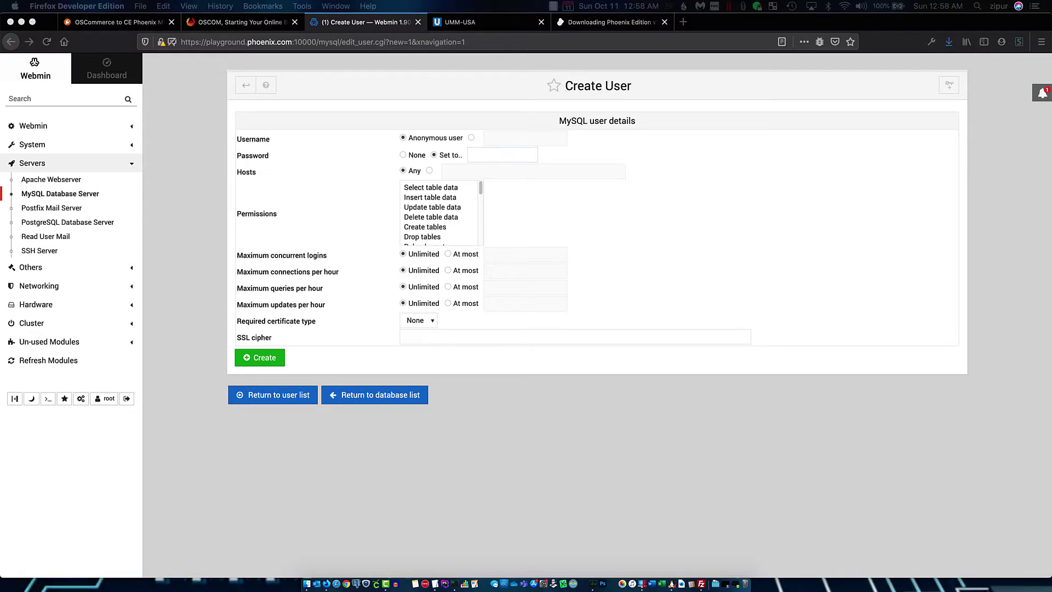
left_click(471, 138)
type("my_phoenix_user")
left_click(485, 155)
key("super+v")
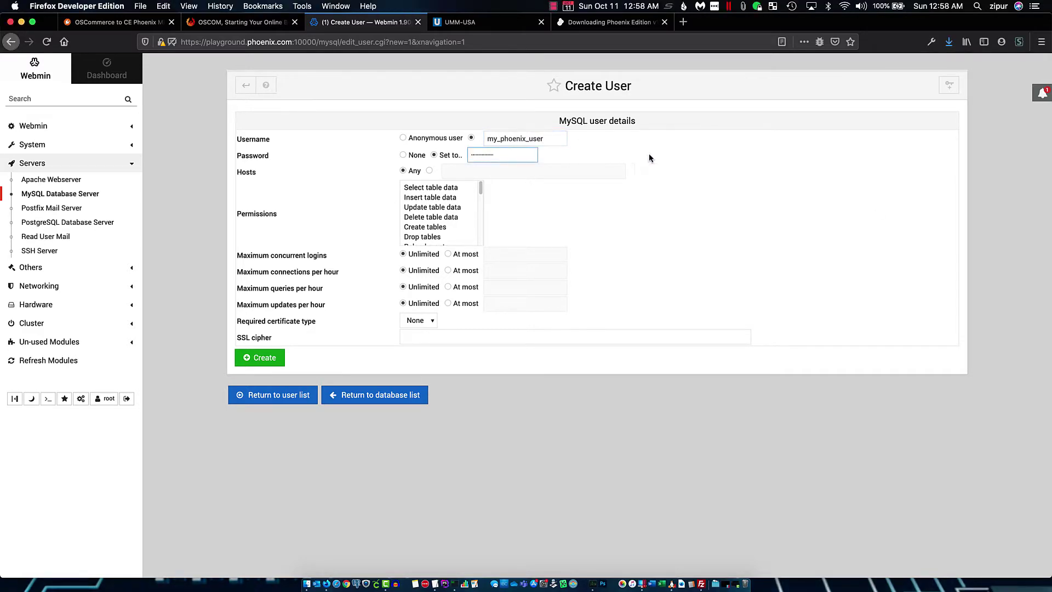
left_click(649, 153)
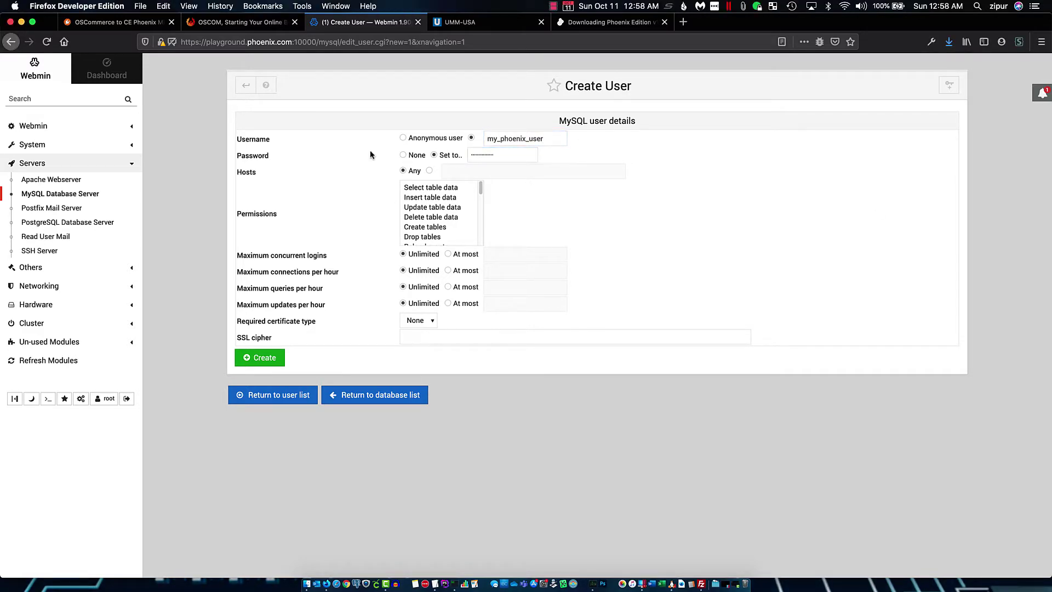
left_click(430, 171)
left_click(462, 172)
left_click(464, 171)
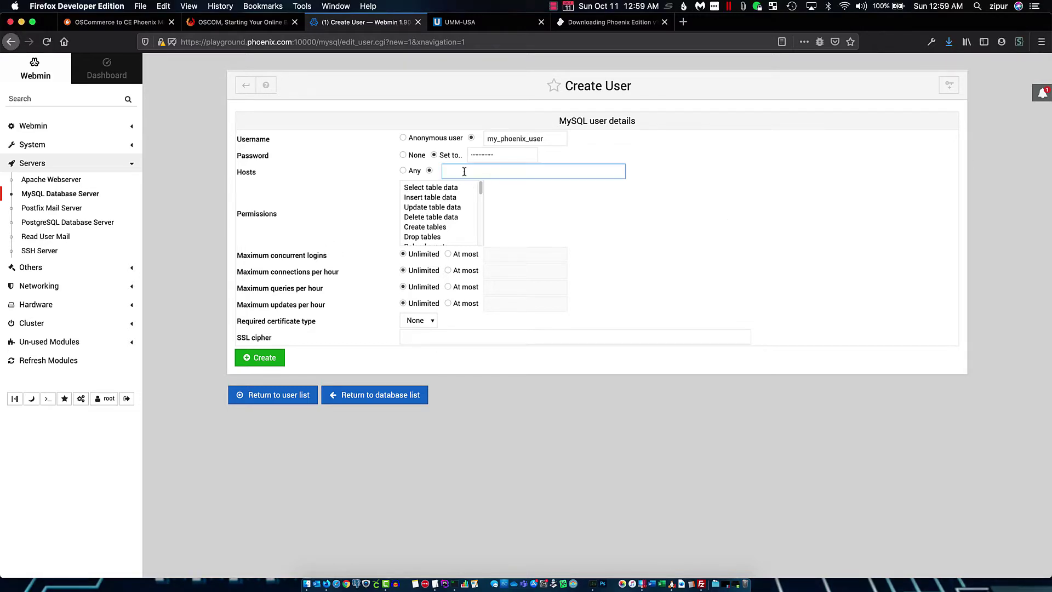
type("local")
type("cal")
left_click(273, 356)
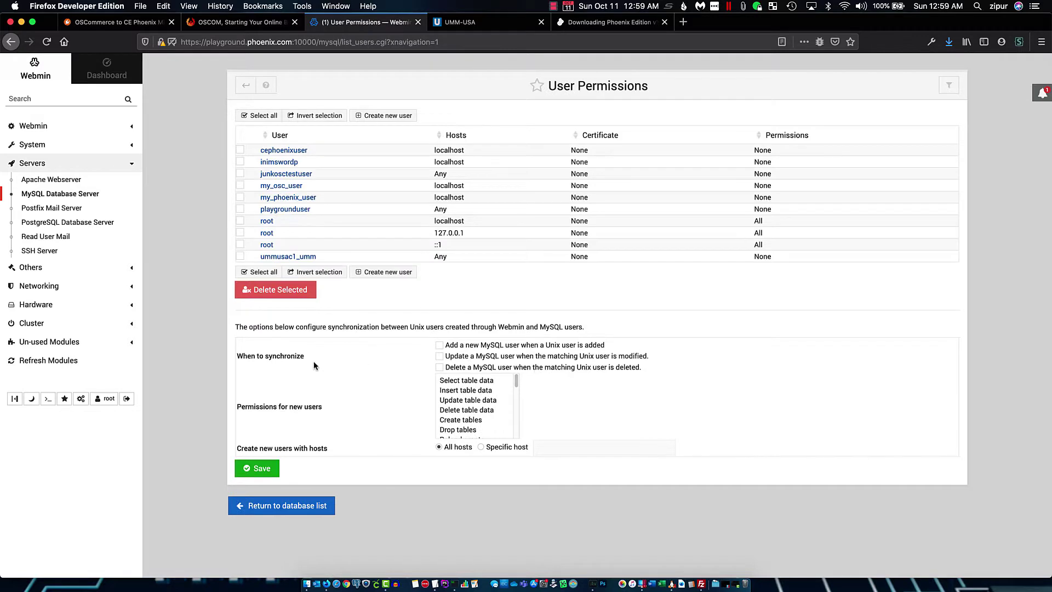
Start a new Webmin database permission entry limited to the my_new_phoenix database
left_click(307, 507)
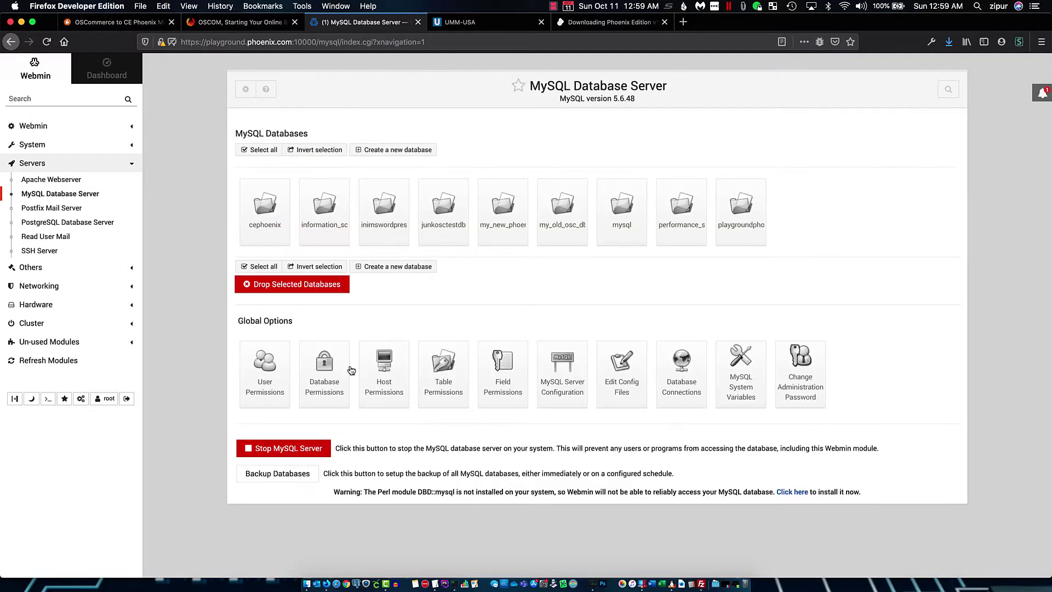
left_click(335, 389)
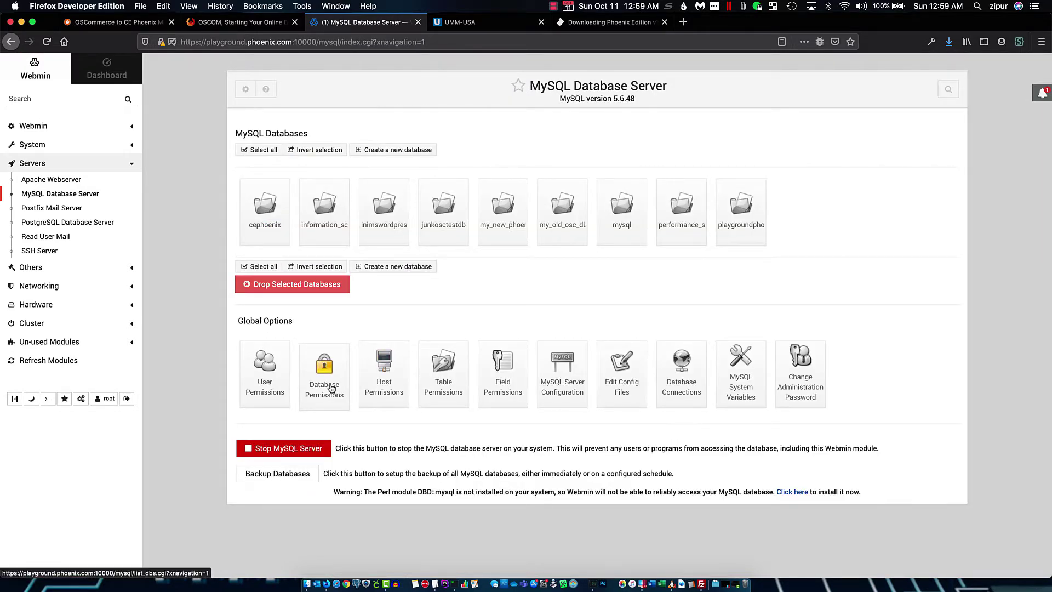
left_click(403, 120)
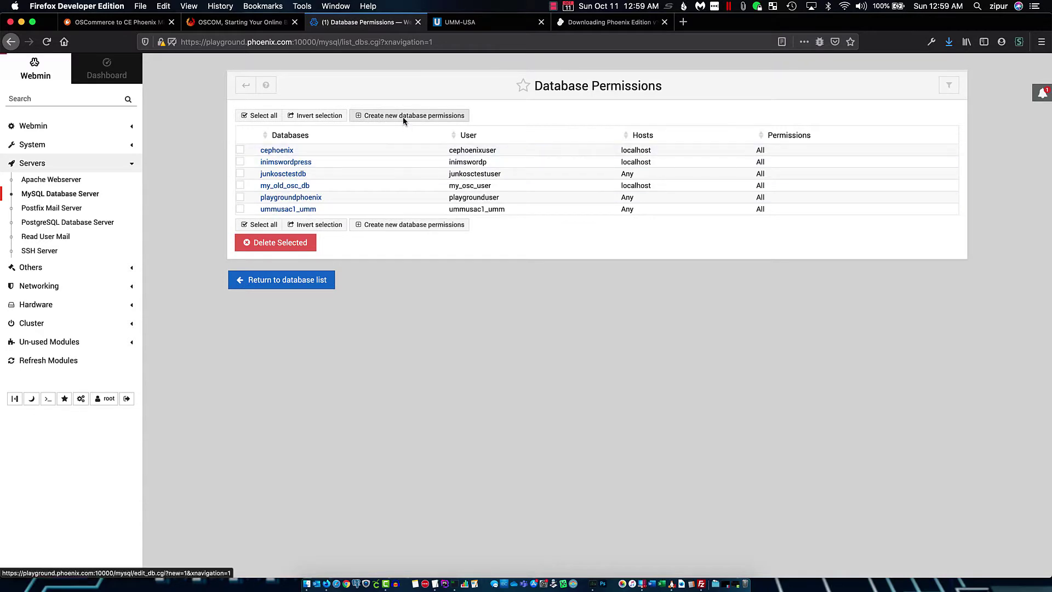
left_click(360, 139)
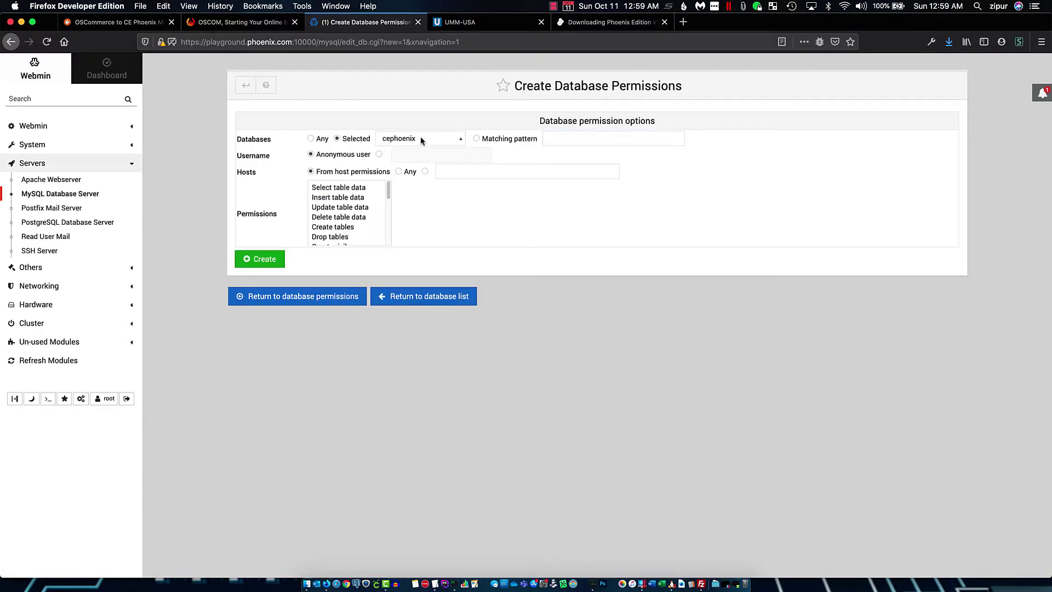
left_click(420, 138)
left_click(424, 173)
Grant user my_phoenix_user all permissions from host localhost and create the entry
left_click(379, 155)
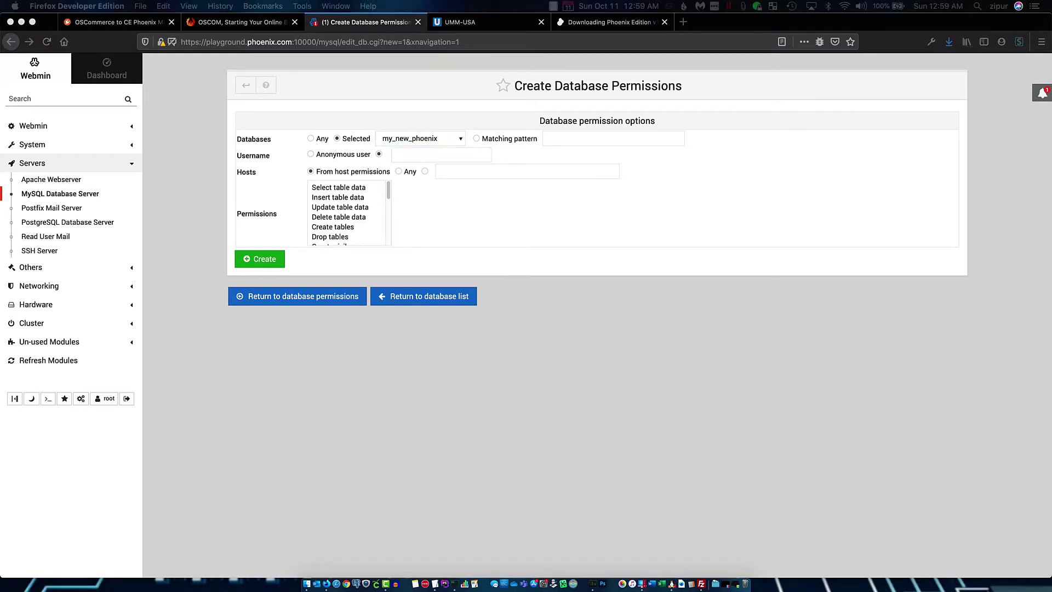
left_click(387, 154)
type("my_phoenix_user")
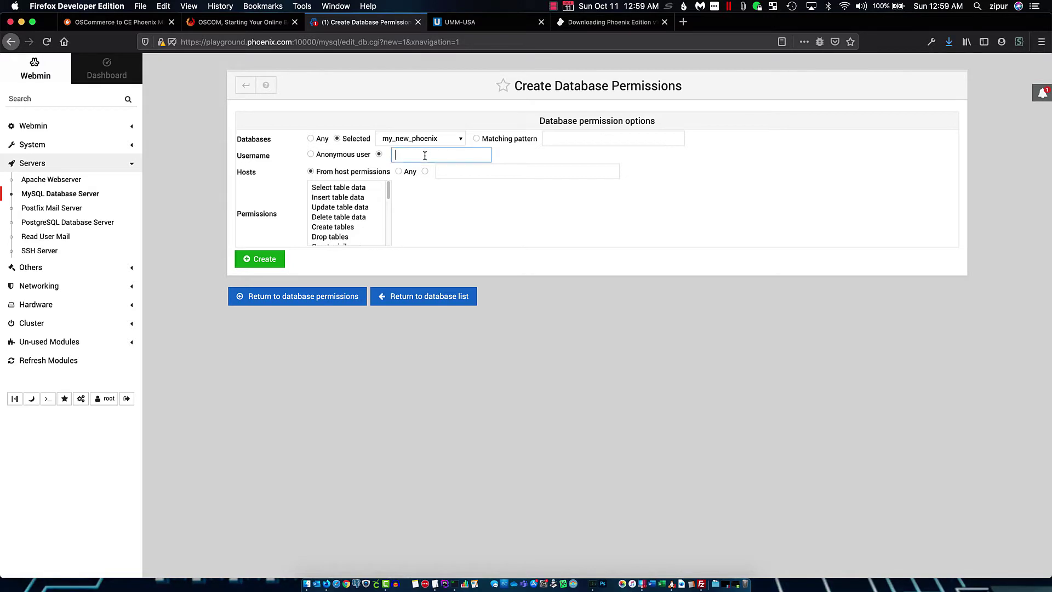
left_click(426, 171)
left_click(458, 171)
type("l")
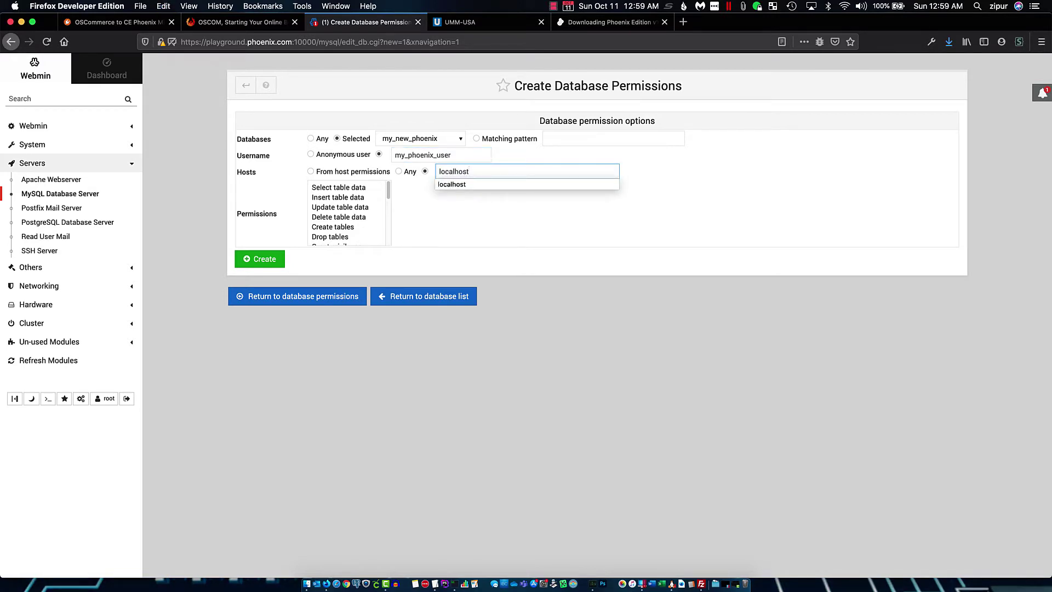
type("ocalhost")
left_click(496, 212)
left_click(353, 187)
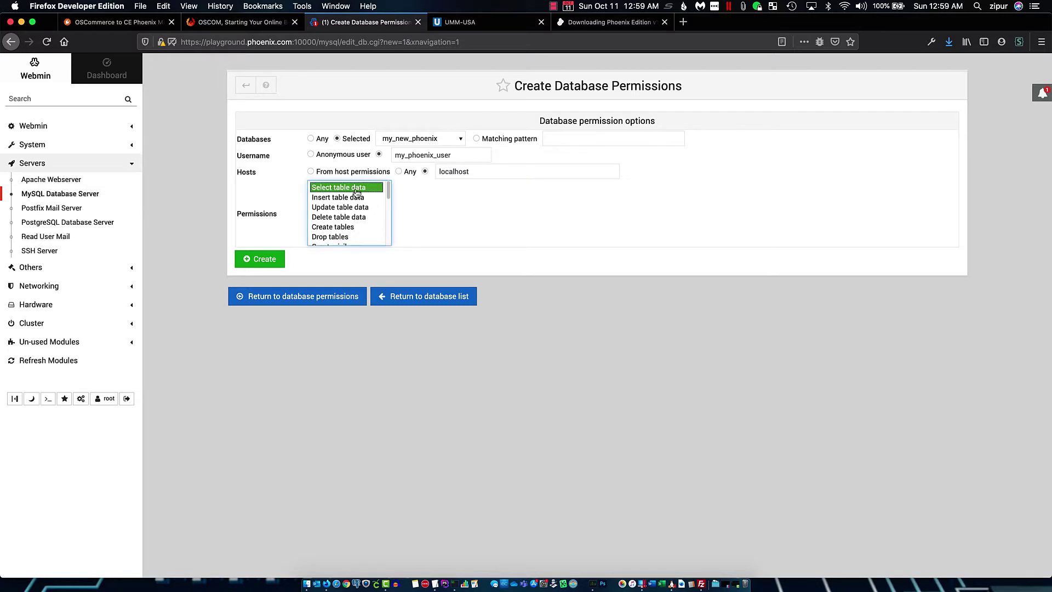
scroll(357, 202, "down", 5)
left_click(344, 240, "shift")
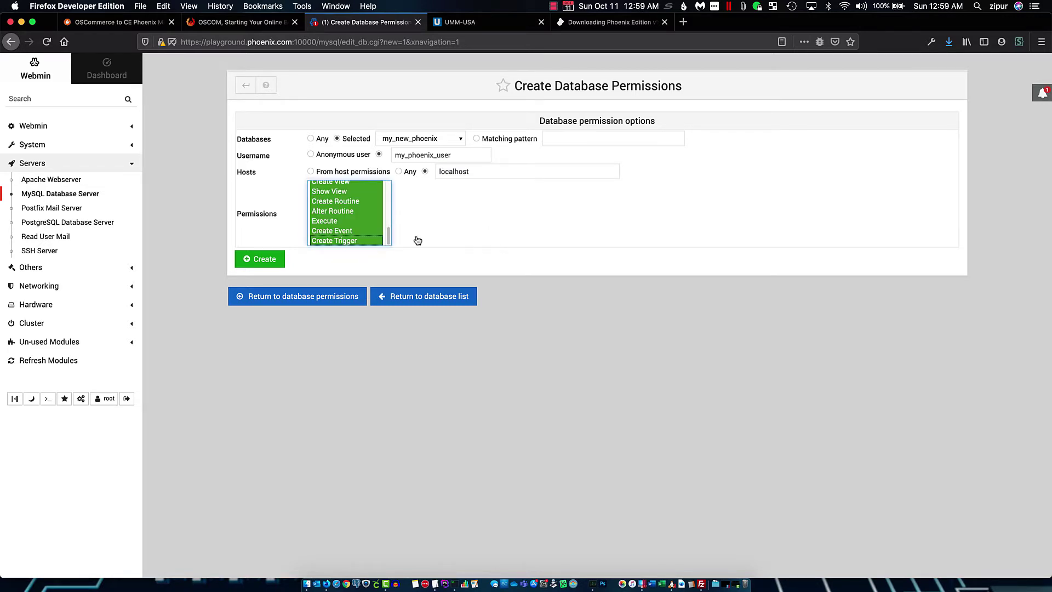
scroll(375, 238, "up", 5)
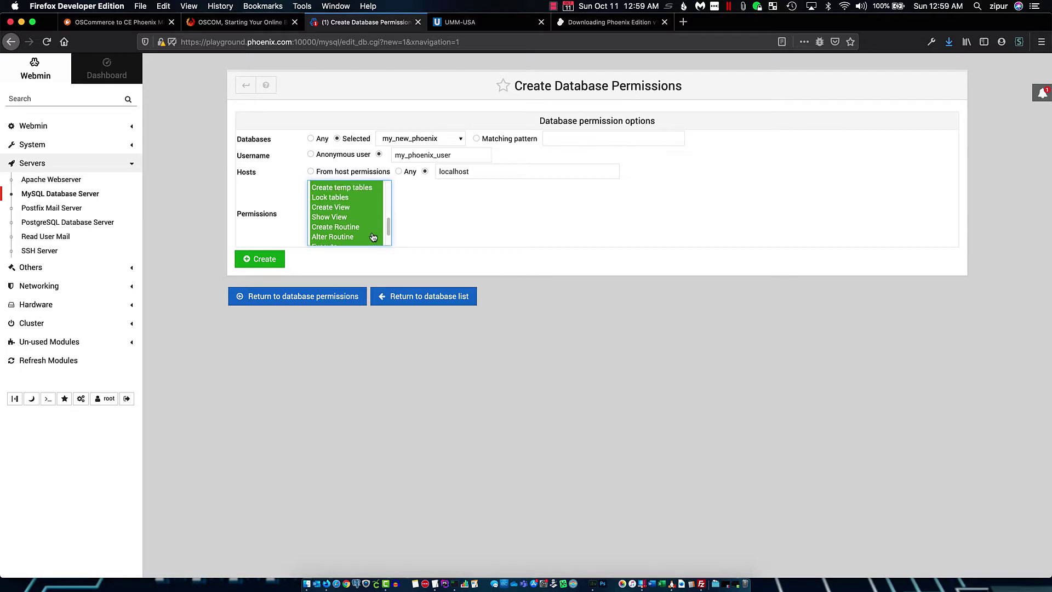
left_click(262, 260)
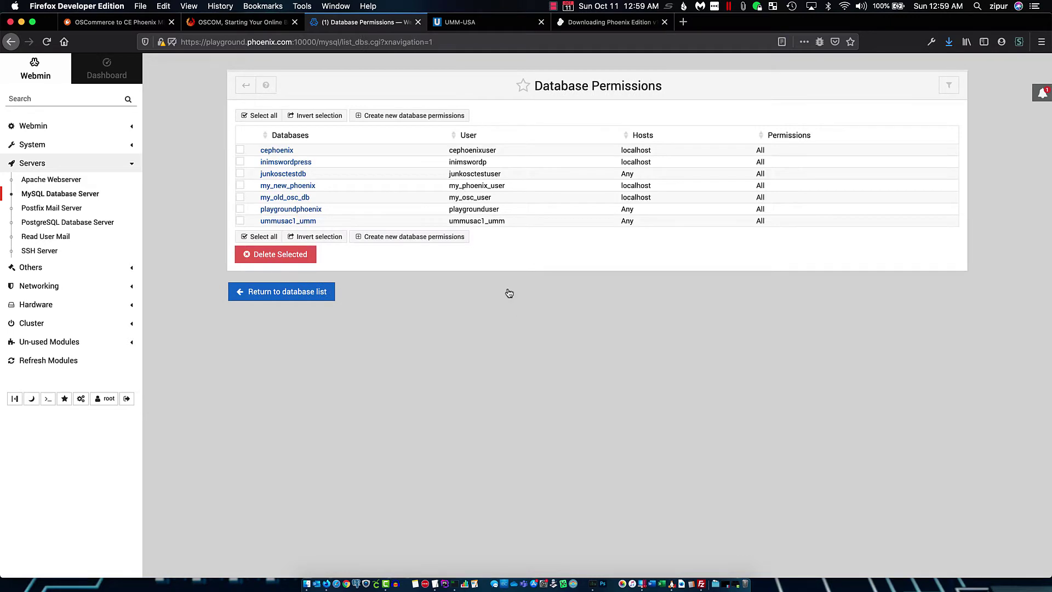
left_click(241, 23)
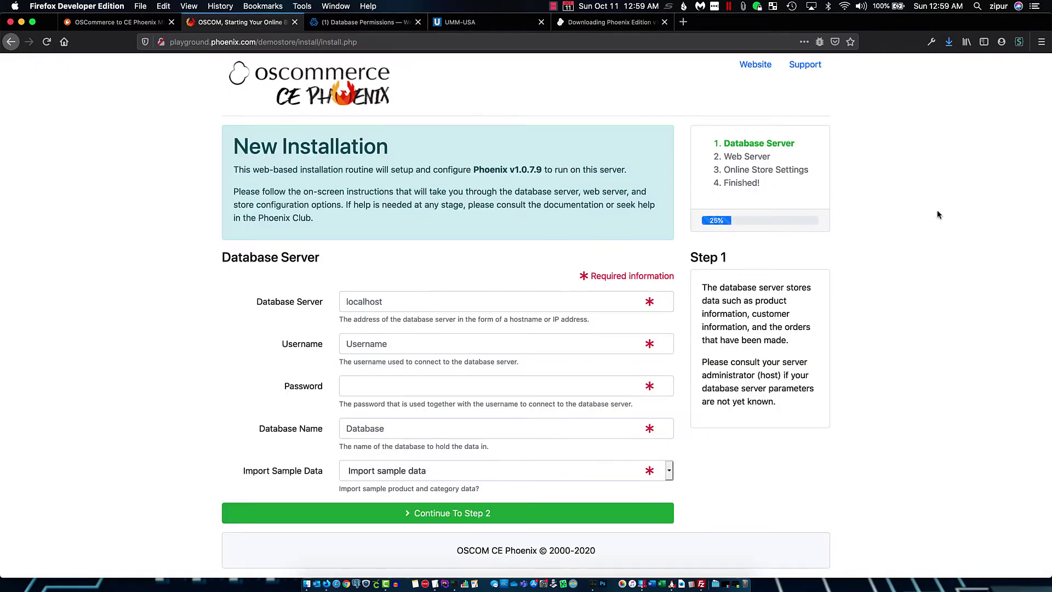
Enter server localhost, user my_phoenix_user, its password and database my_new_phoenix in the installer
left_click(360, 302)
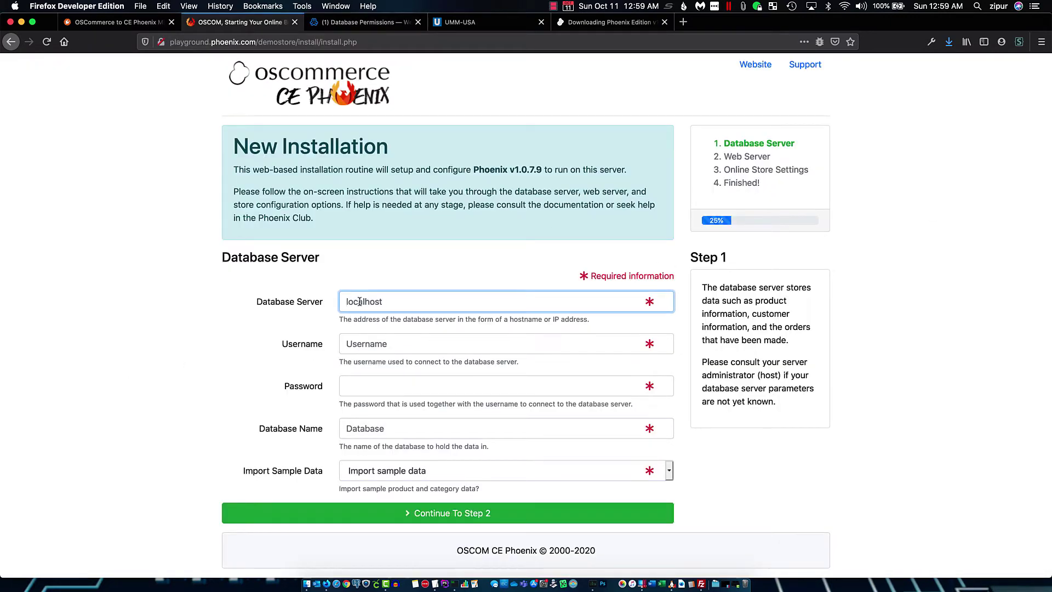
type("localhost")
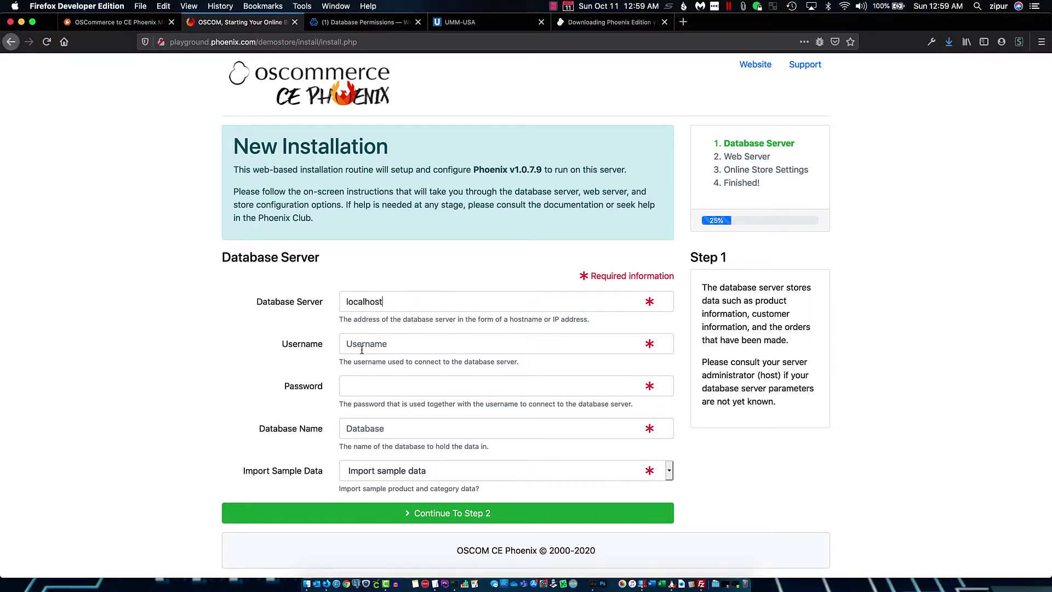
left_click(560, 337)
type("my_phoenix_user")
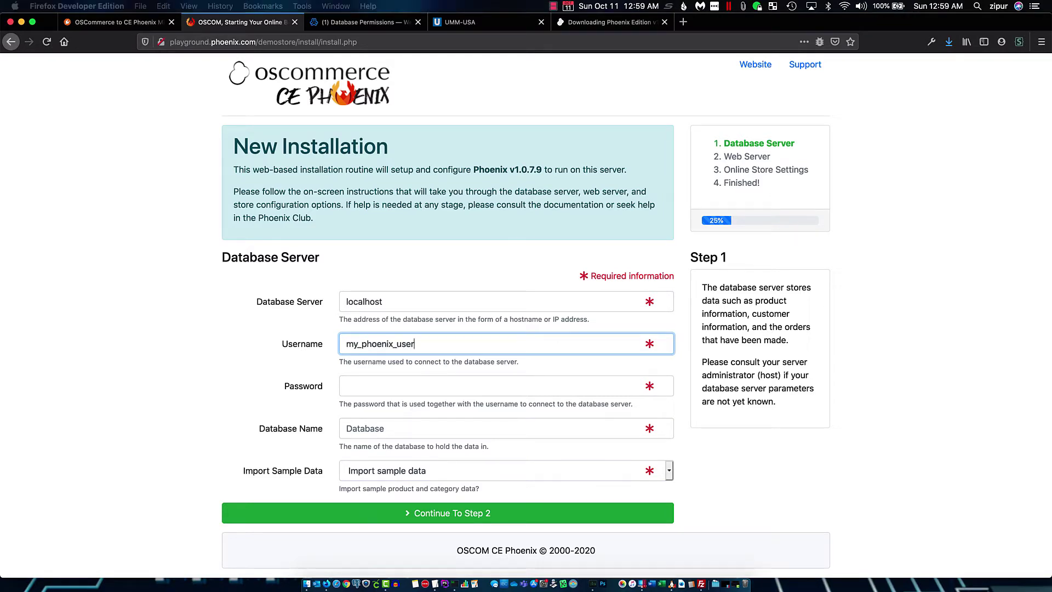
left_click(363, 388)
key("super+v")
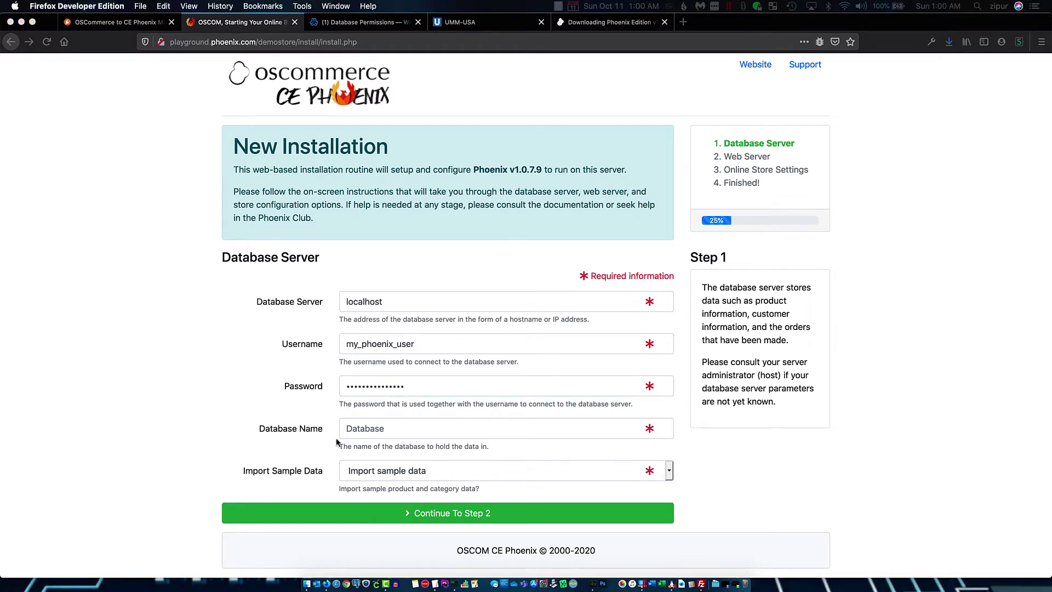
left_click(387, 427)
type("my_new_phoenix")
Choose Skip sample data, import the database, and continue to step 2 (Web Server)
left_click(252, 349)
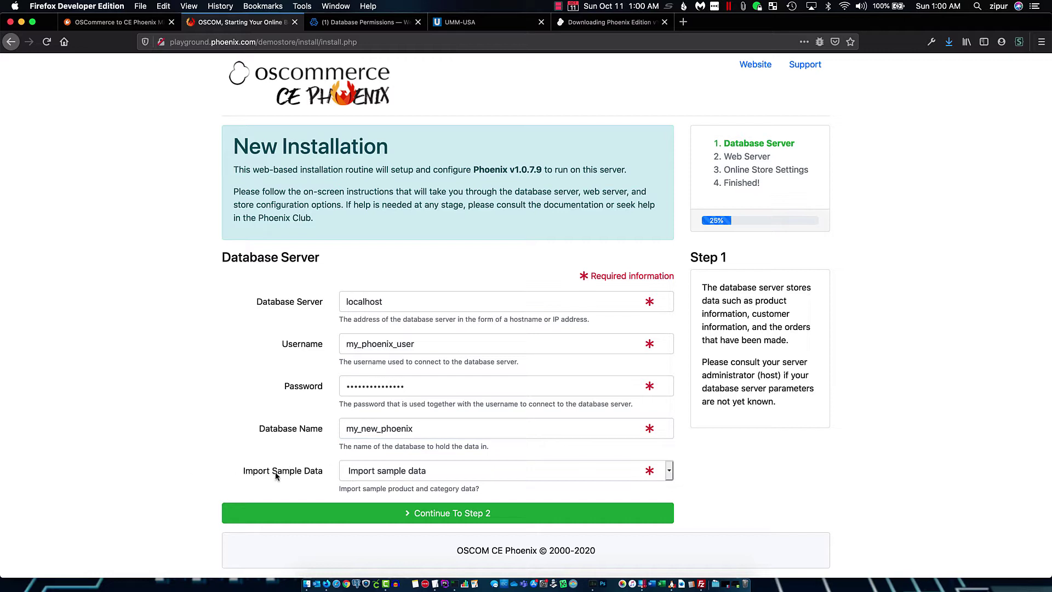
left_click(380, 475)
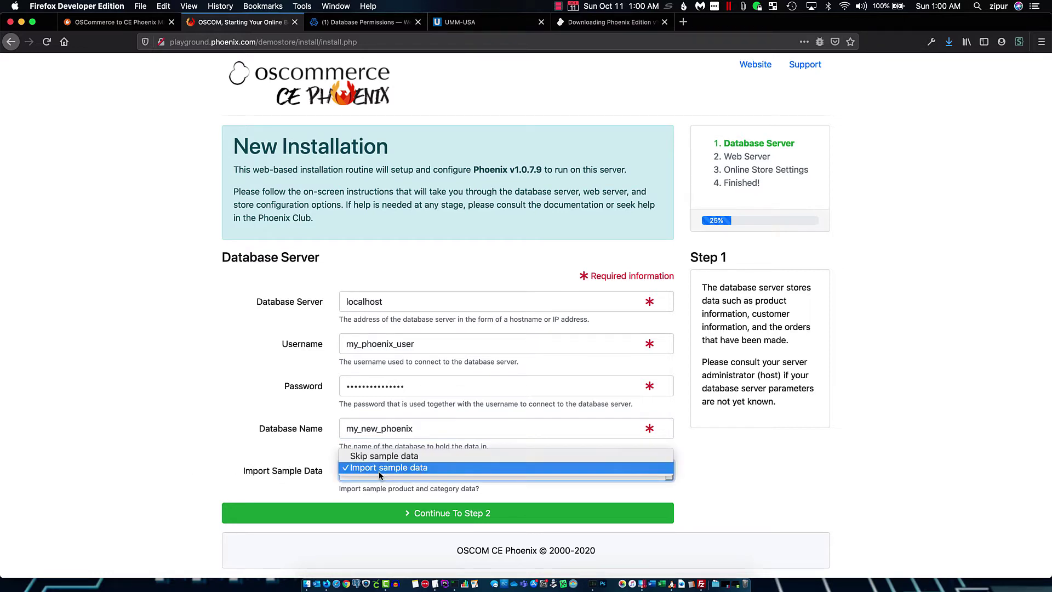
left_click(387, 459)
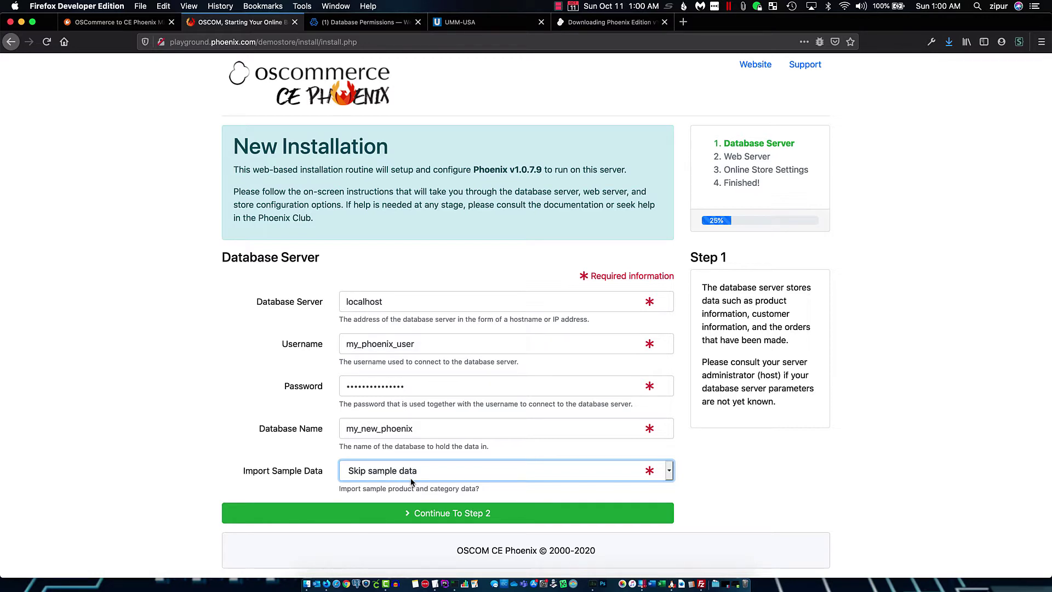
left_click(235, 455)
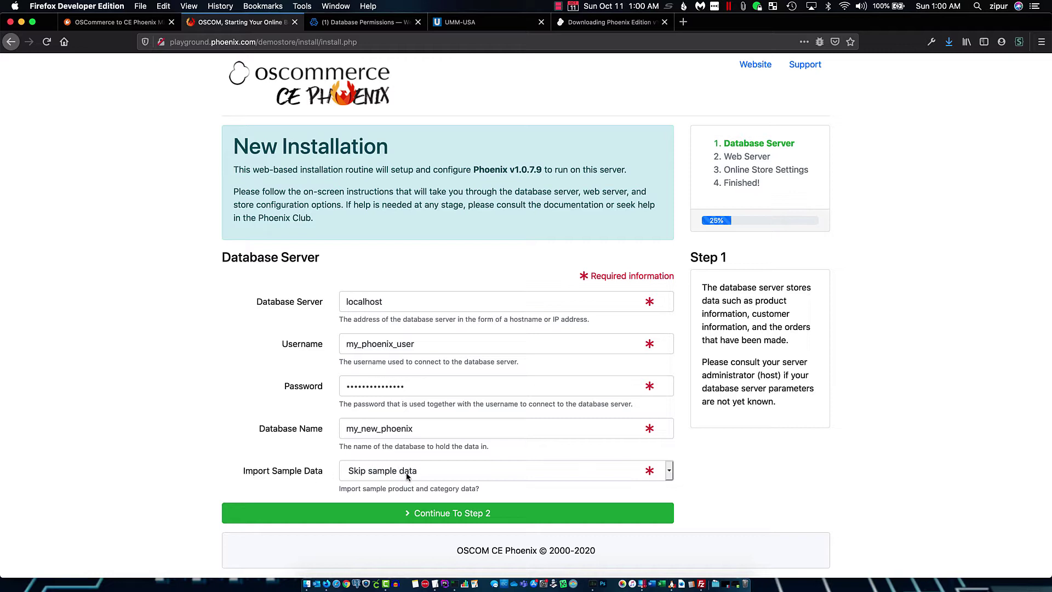
left_click(462, 512)
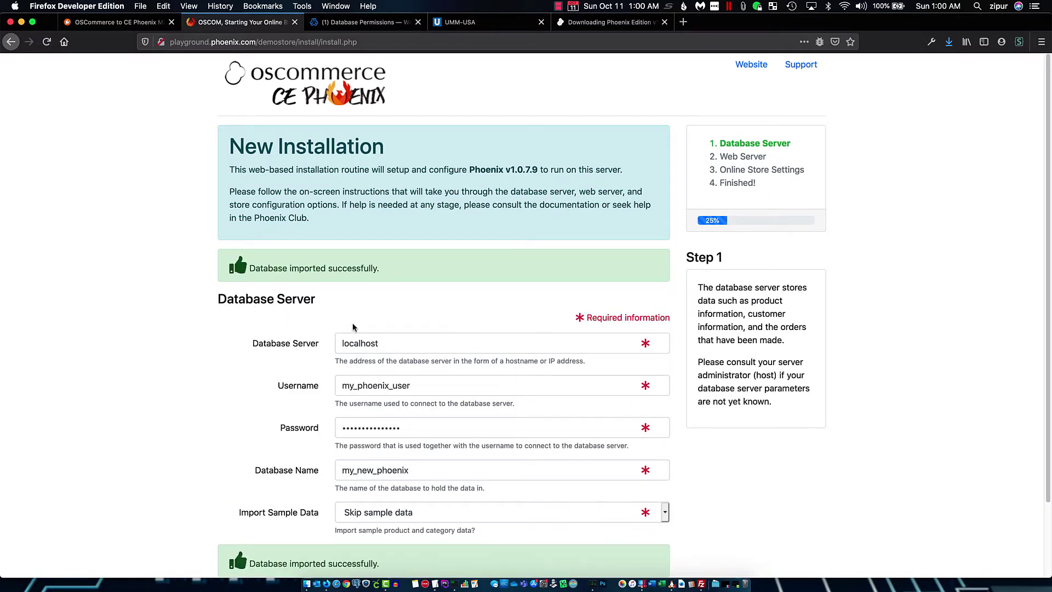
scroll(448, 336, "down", 2)
scroll(448, 335, "down", 1)
left_click(442, 511)
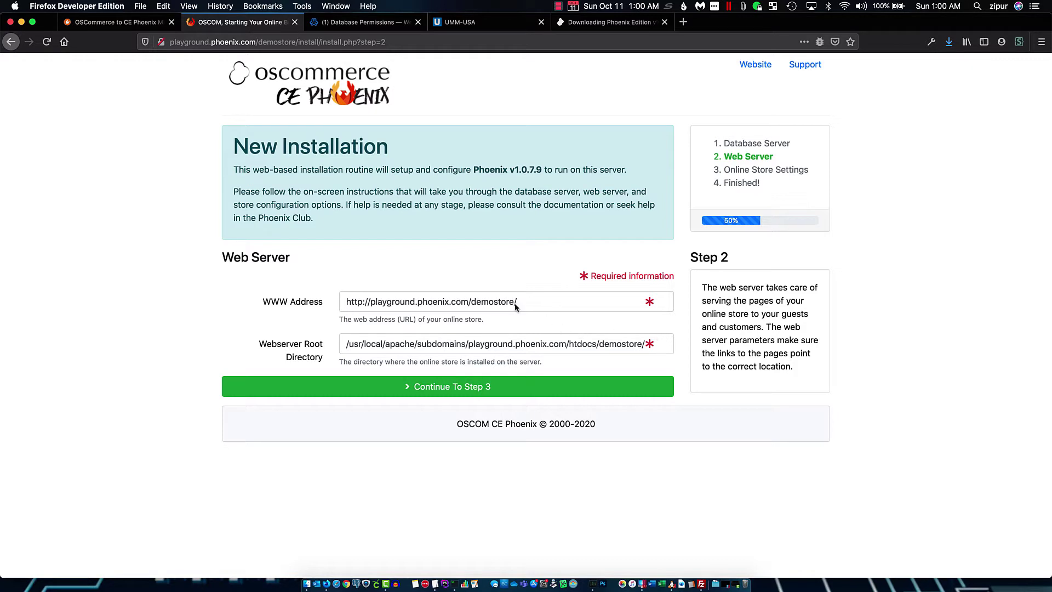
Accept the web server settings and enter store name 'My Phoenix Store' plus the owner's name and e-mail
left_click(480, 392)
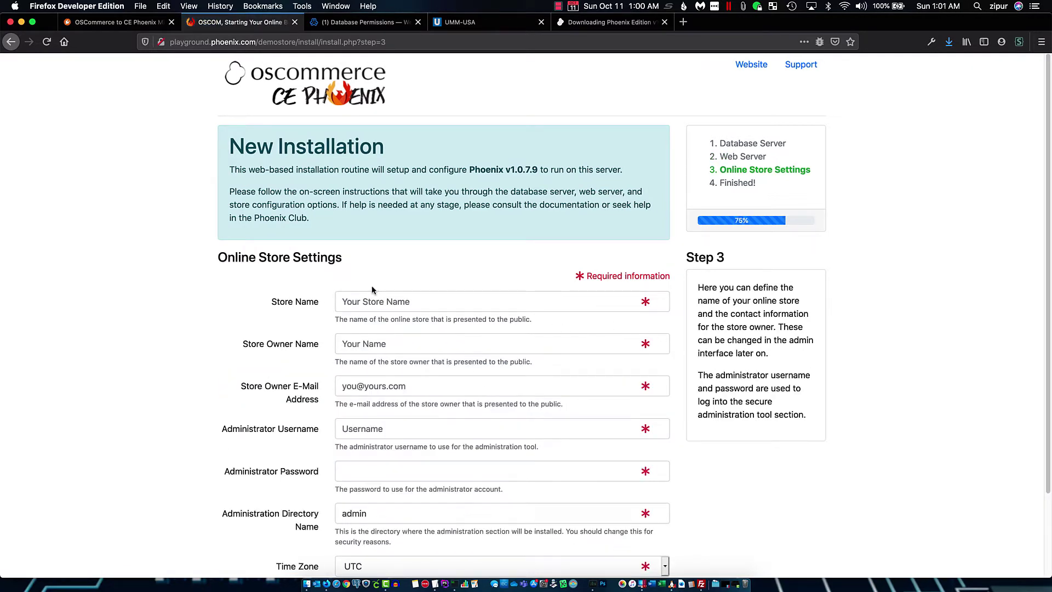
left_click(374, 308)
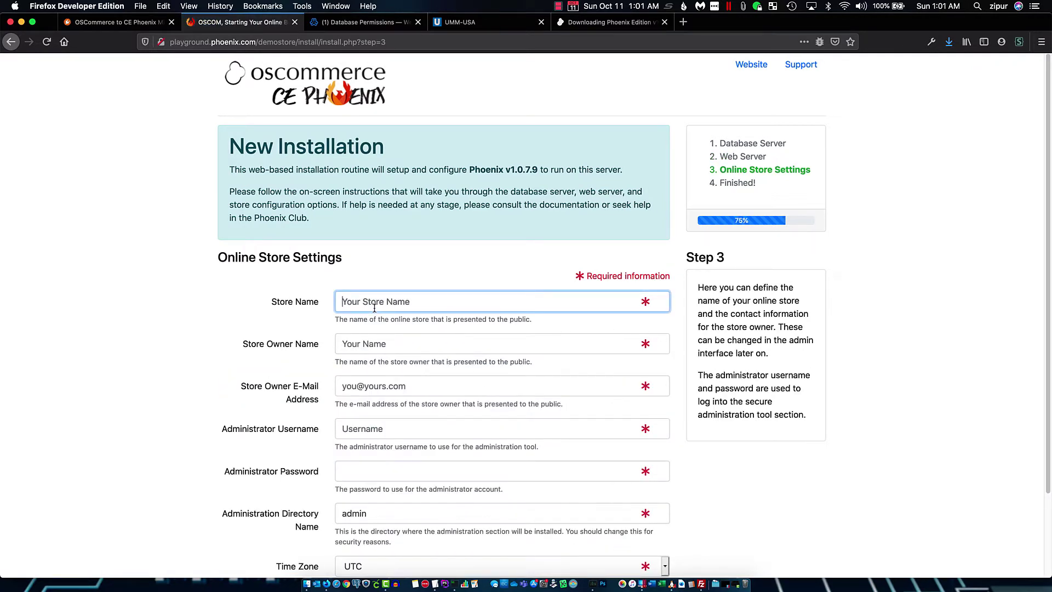
type("My Phoenix Store")
key("Tab")
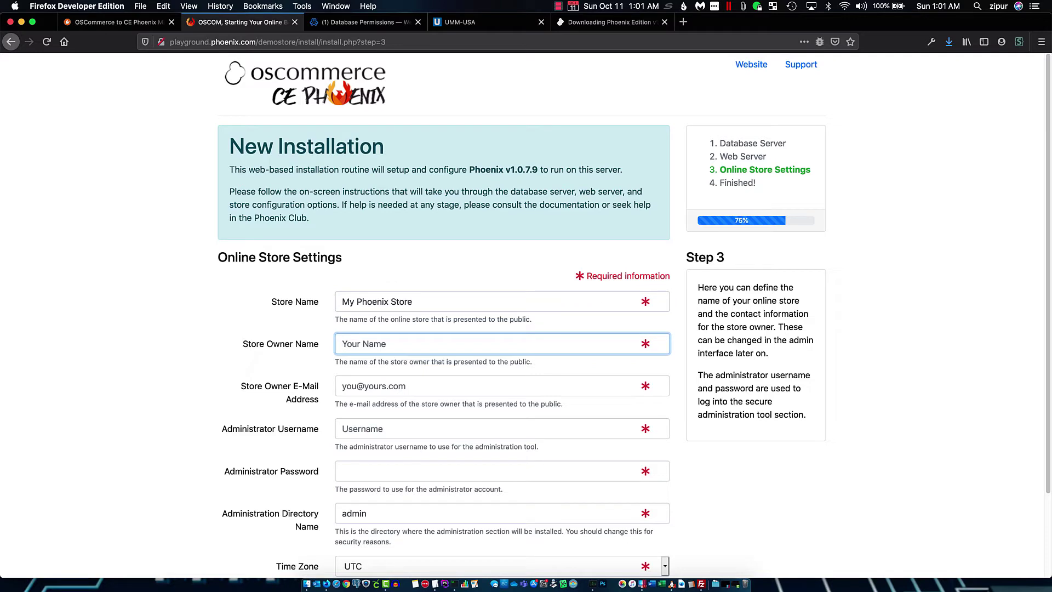
type("zipurman")
left_click(360, 387)
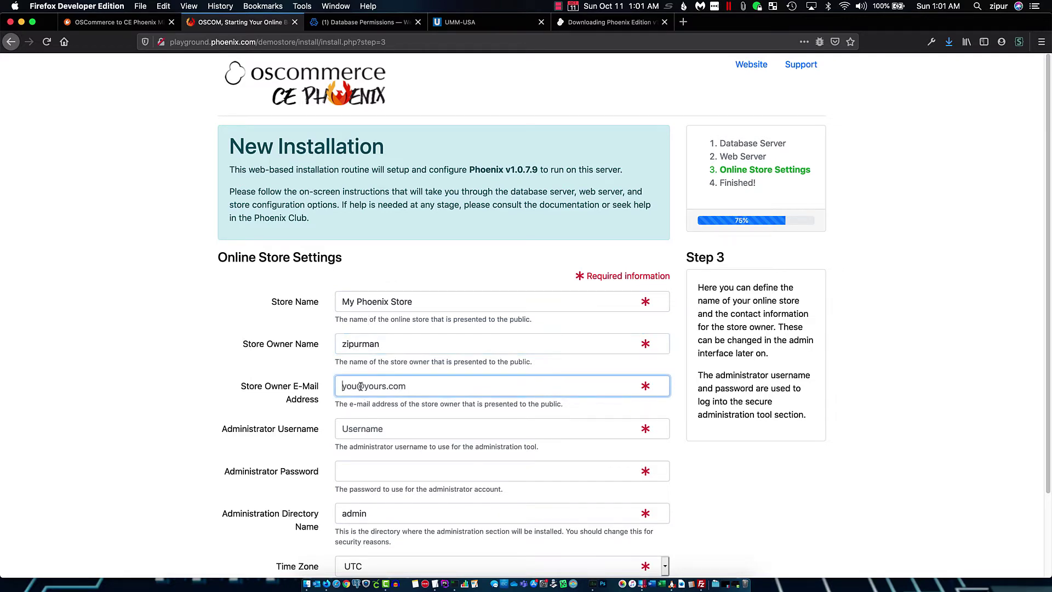
Set administrator username admin and its password, keeping admin as the directory name
left_click(362, 425)
type("admin")
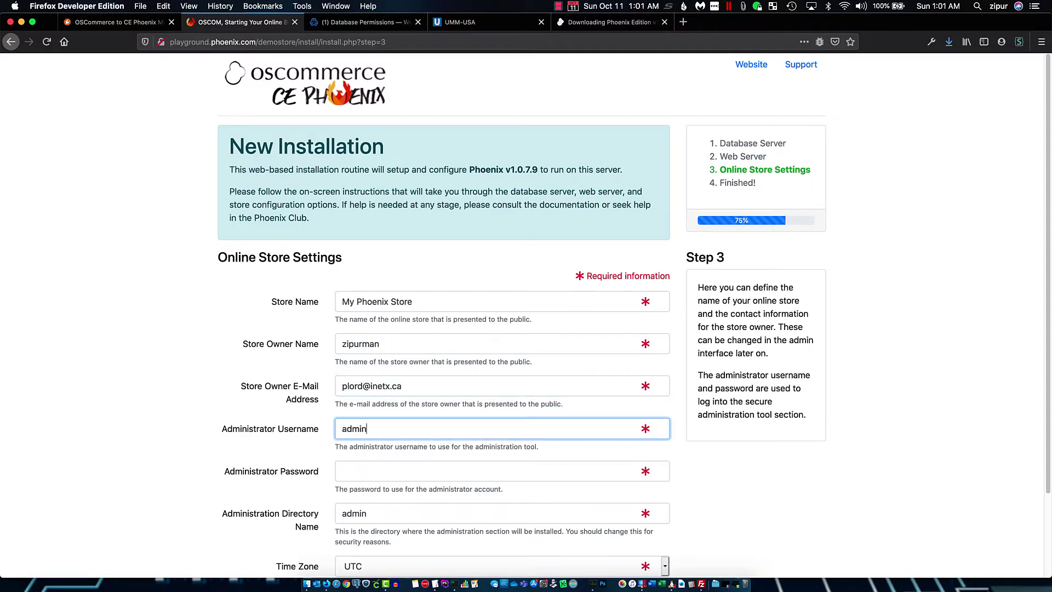
scroll(474, 412, "down", 3)
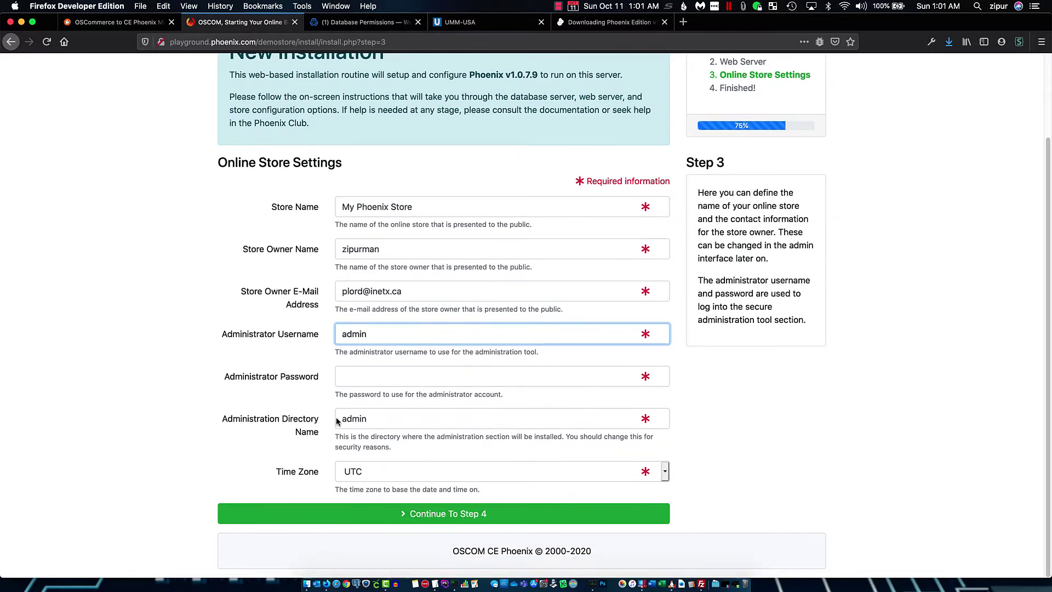
left_click(355, 377)
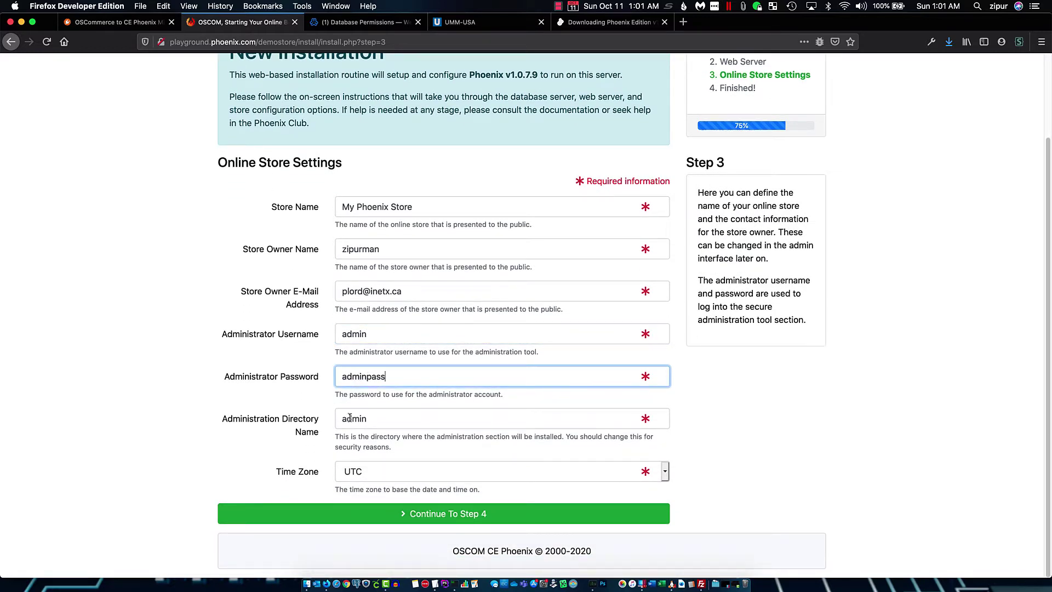
left_click(415, 420)
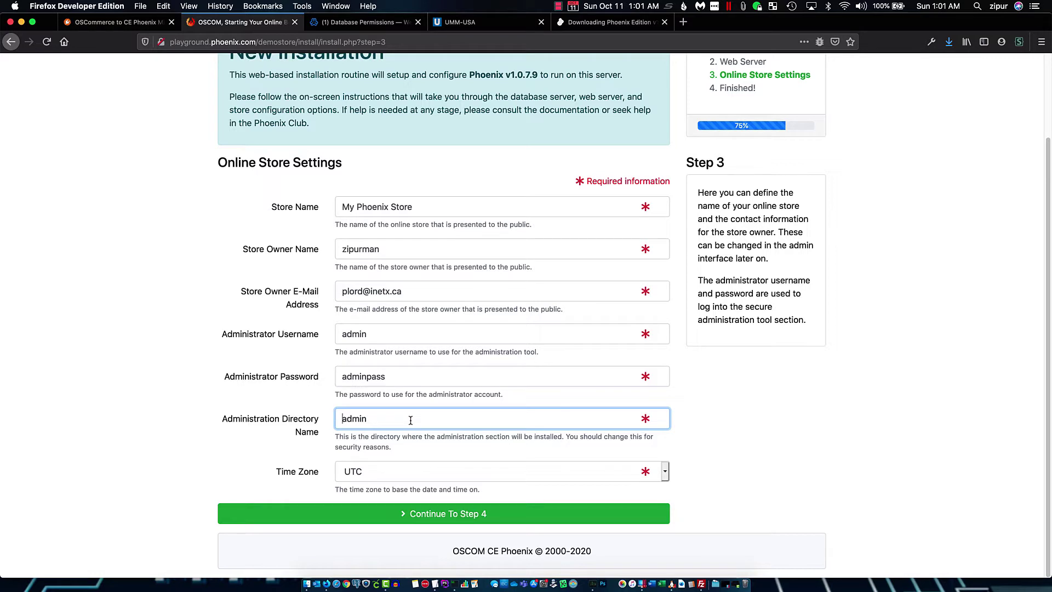
key("super+z")
key("super+z")
type("!")
key("BackSpace")
Finish the installation and view the new My Phoenix Store storefront in another tab
left_click(443, 517)
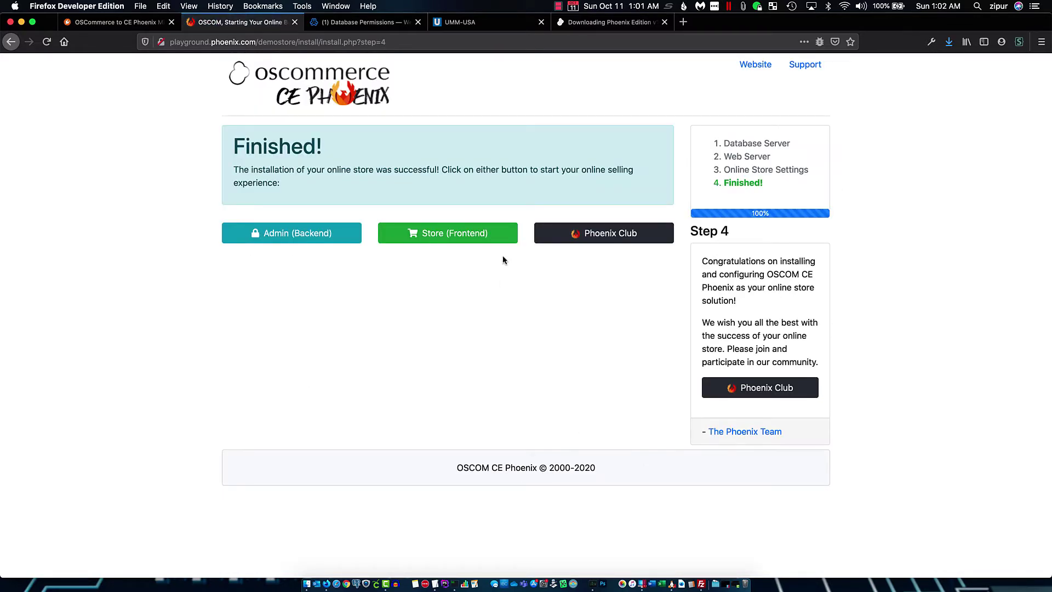
left_click(458, 234, "super")
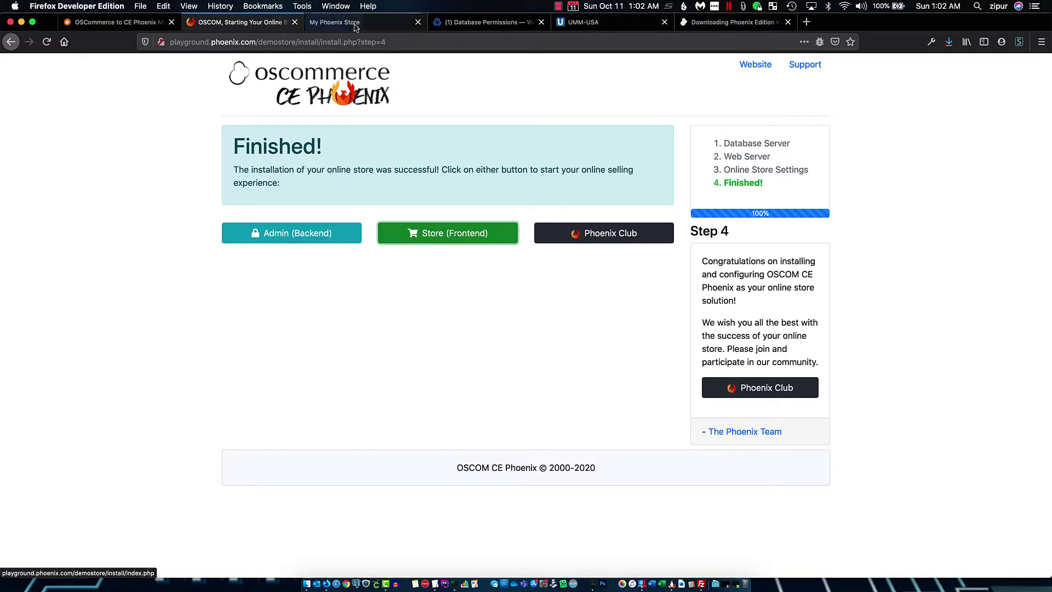
left_click(356, 21)
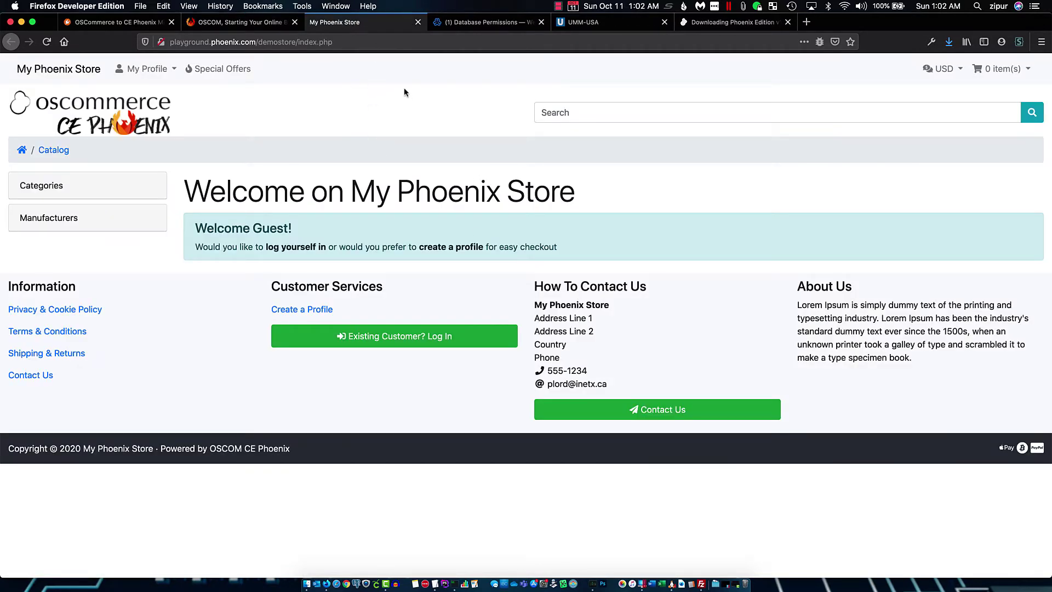
left_click(262, 26)
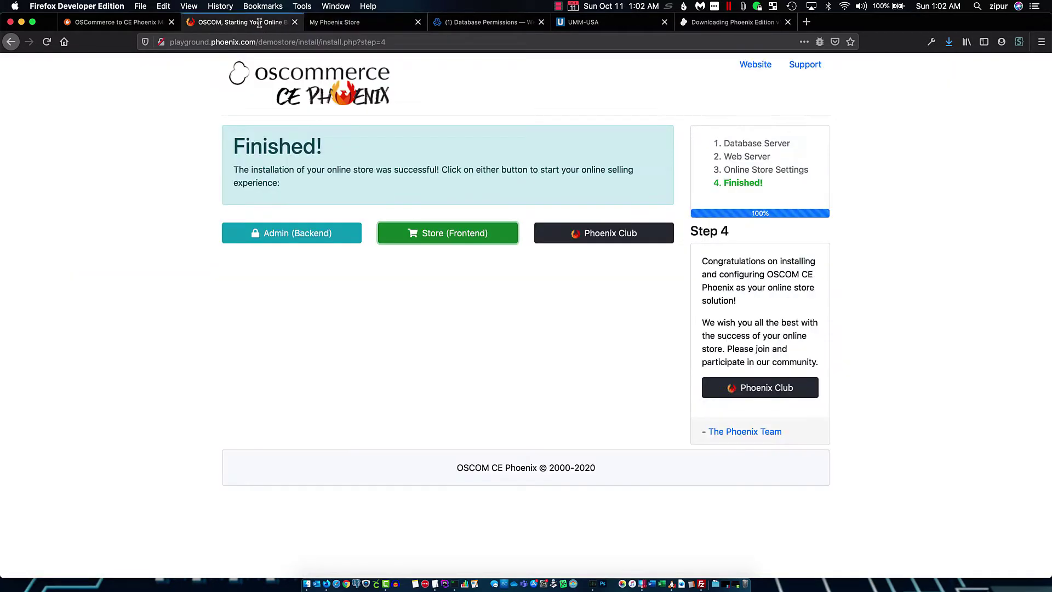
Open the administration backend and log in as admin with the admin password
left_click(291, 233, "super")
left_click(384, 23)
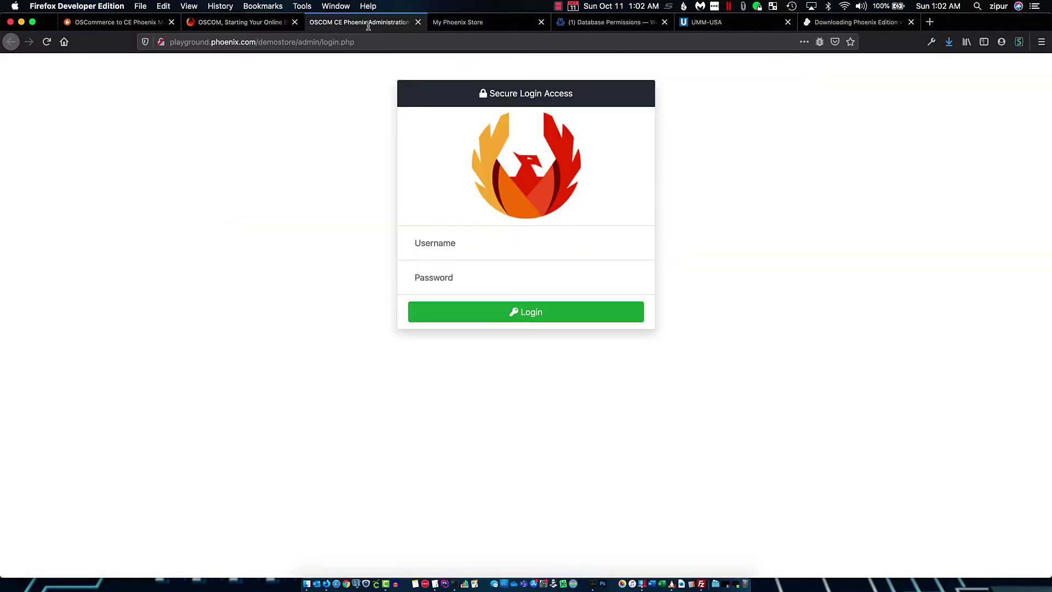
left_click(486, 246)
type("admin")
key("Tab")
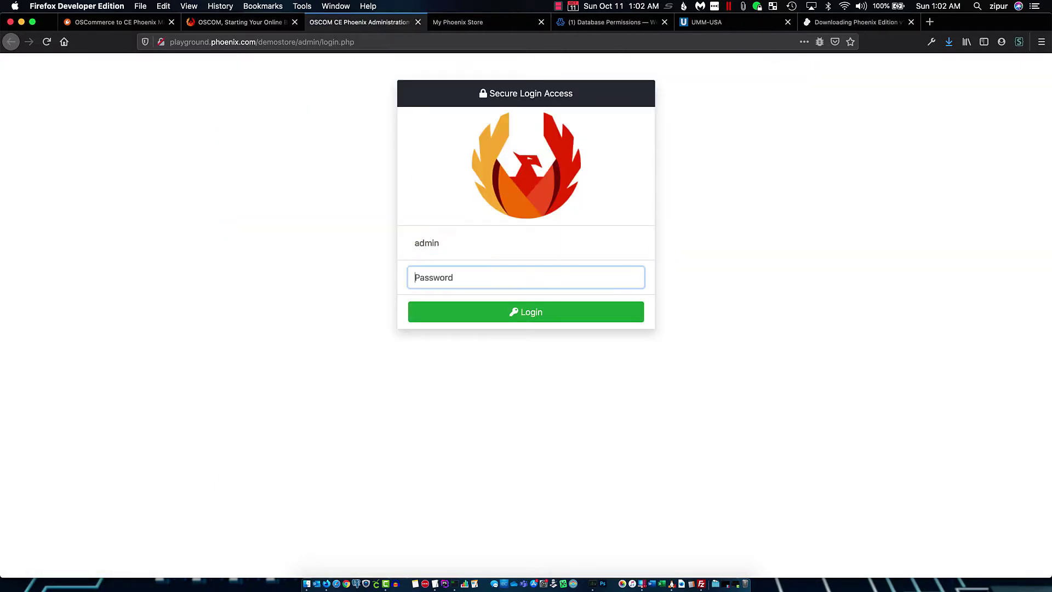
type("password")
key("Return")
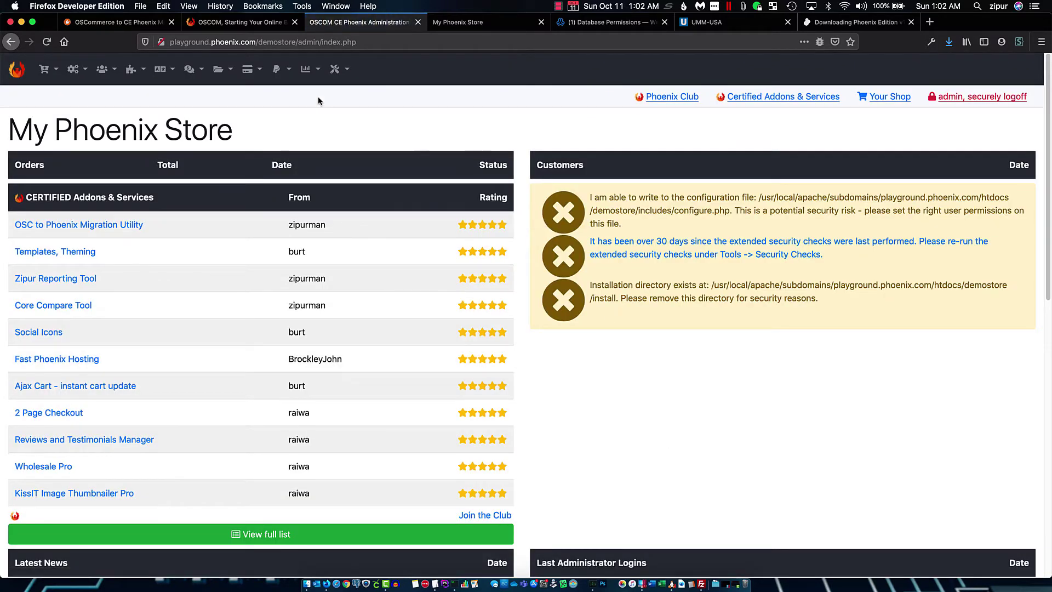
Check Catalog > Categories/Products and Customers show nothing, then return to the installation tab
mouse_move(55, 75)
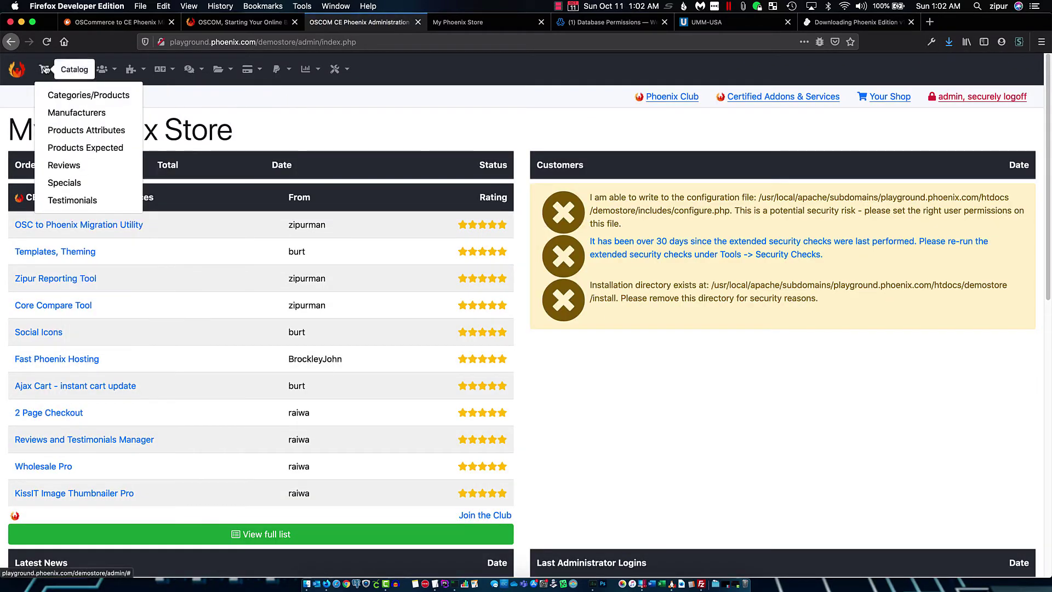
left_click(54, 96)
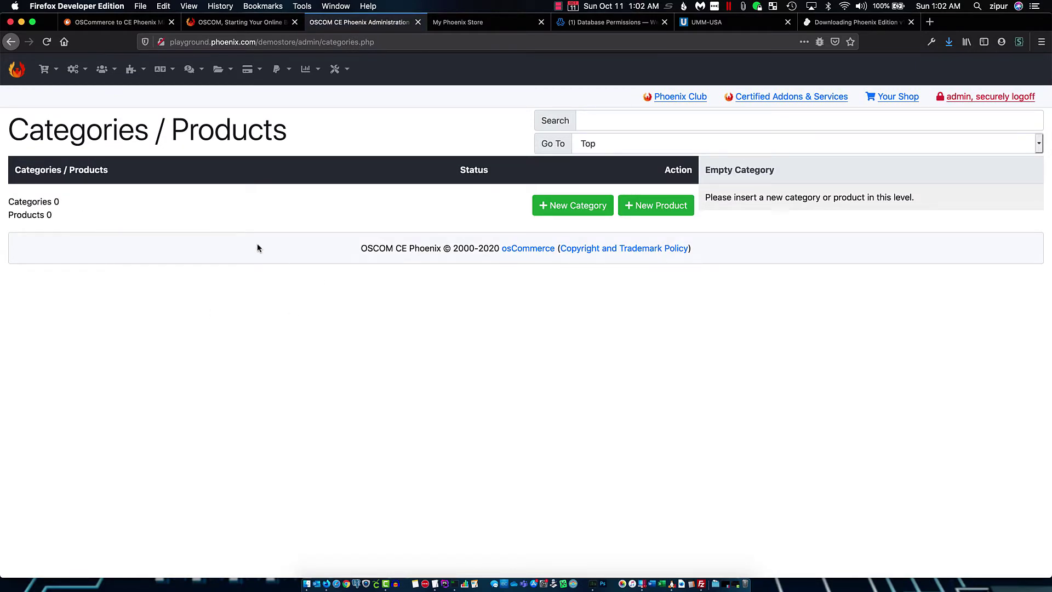
mouse_move(103, 71)
left_click(110, 97)
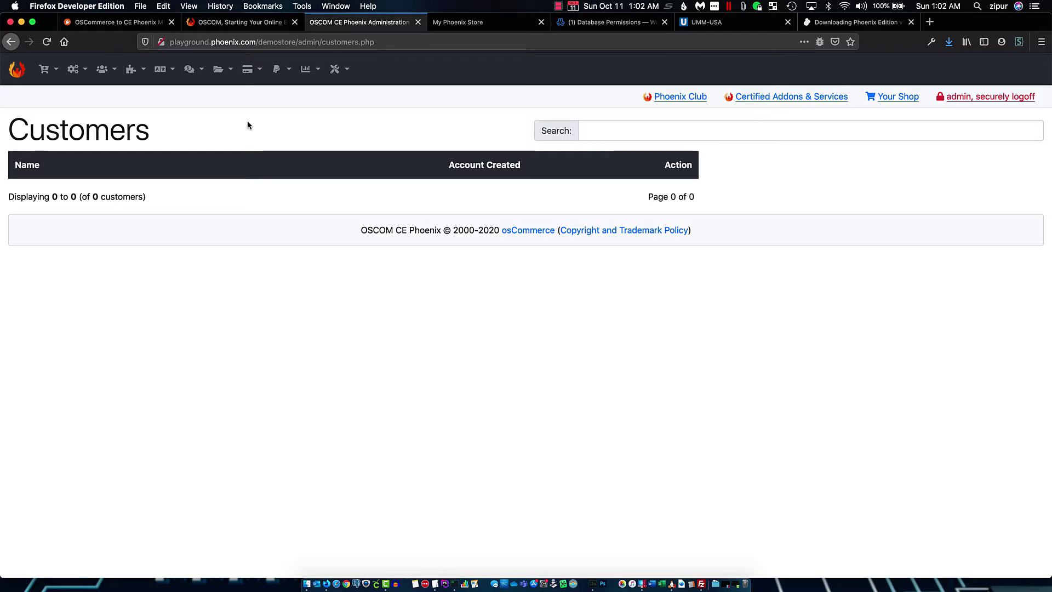
left_click(47, 72)
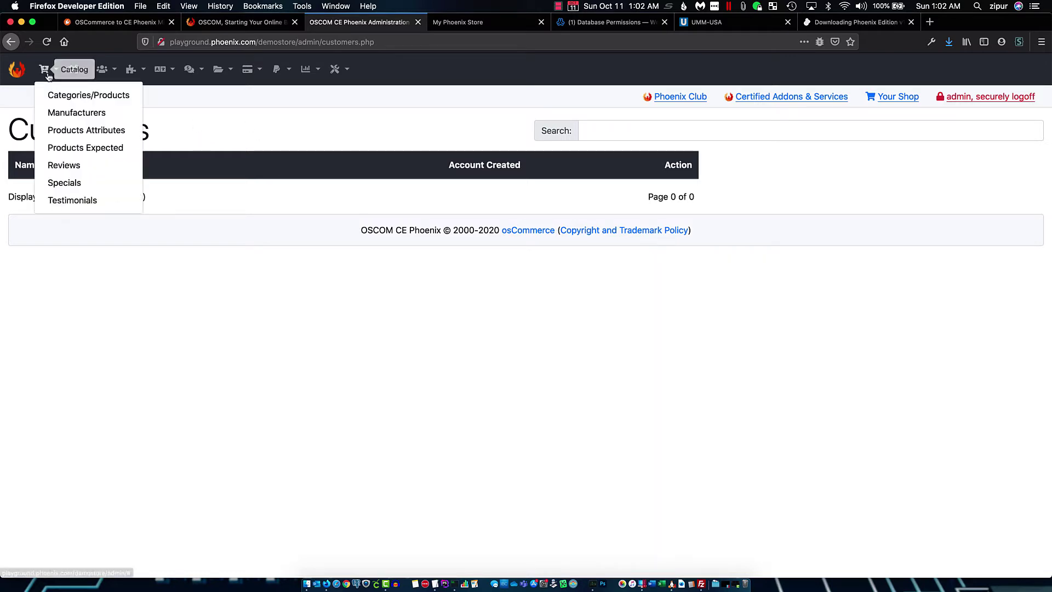
left_click(82, 96)
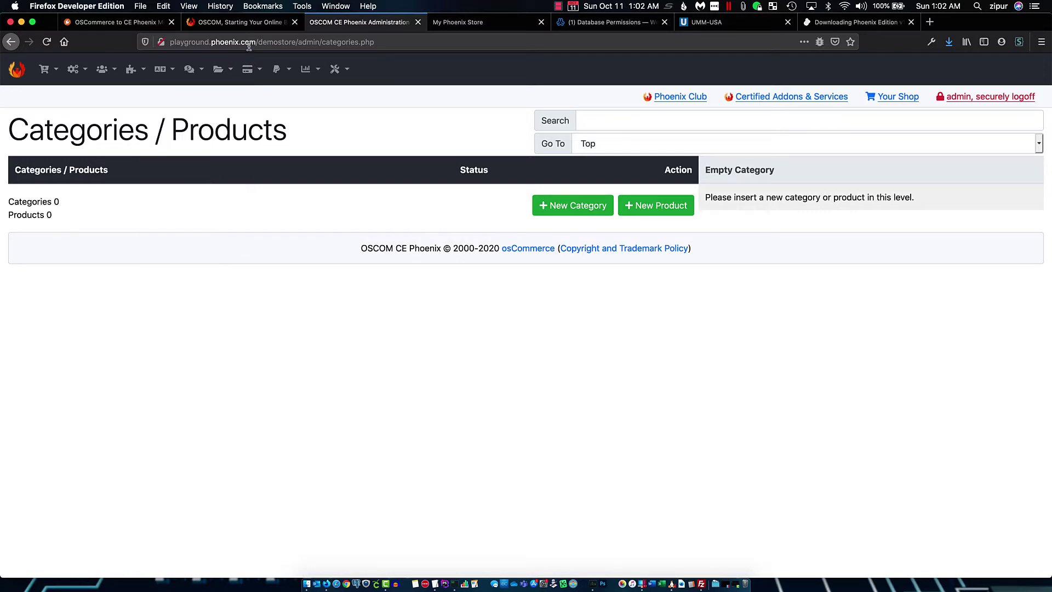
left_click(250, 23)
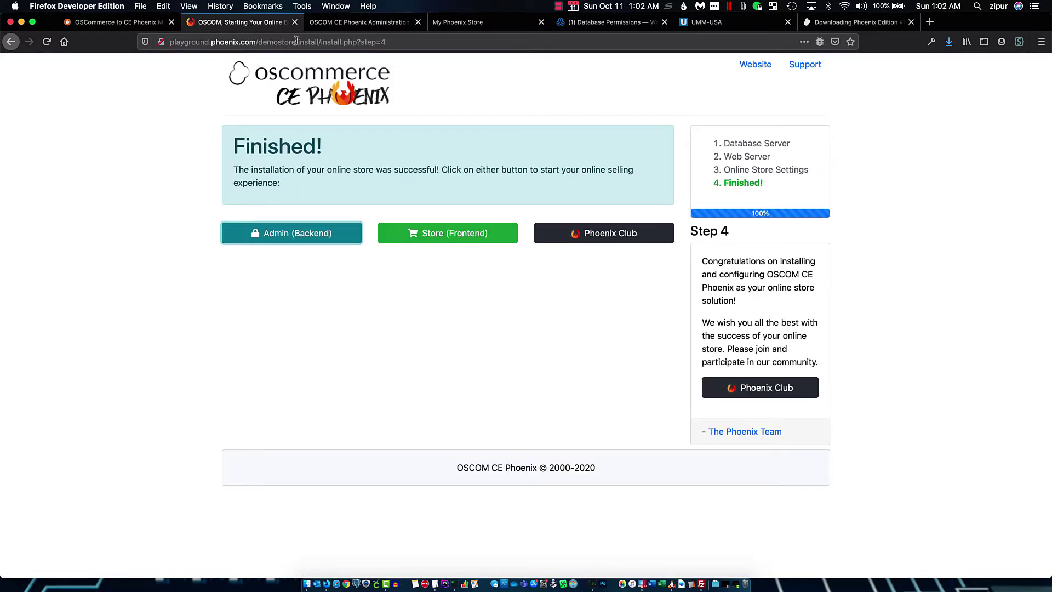
Load the migration utility by changing the address path to /migrate/
left_click(298, 42)
key("shift+End")
type("m")
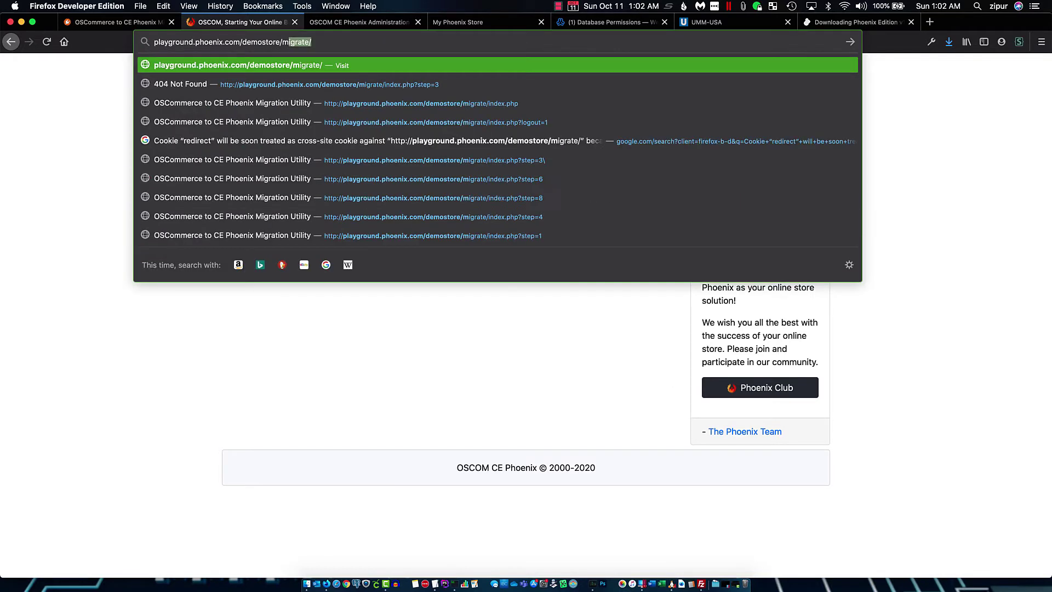
type("igrate/")
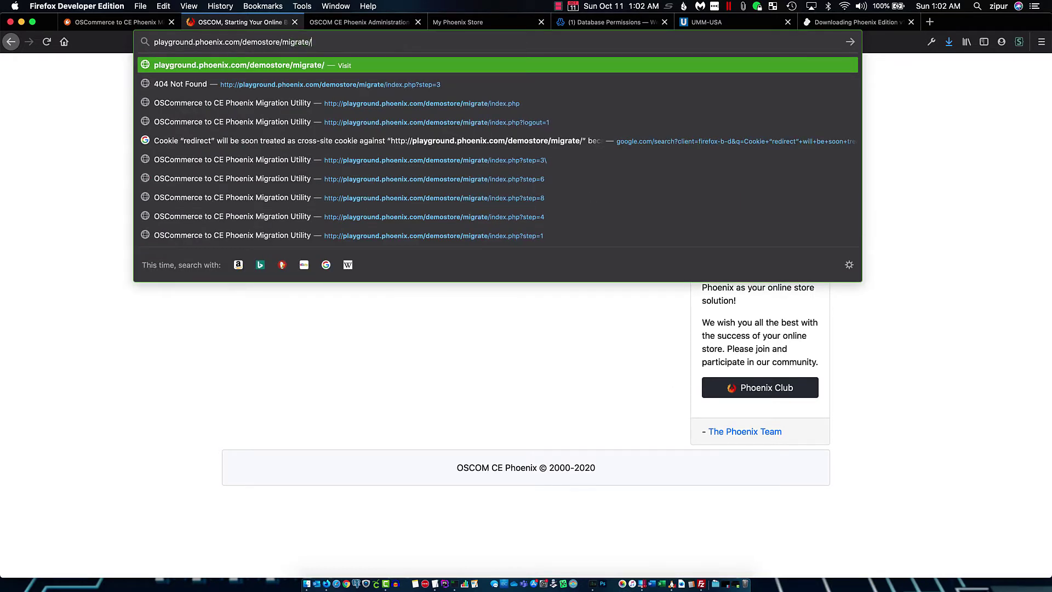
key("Return")
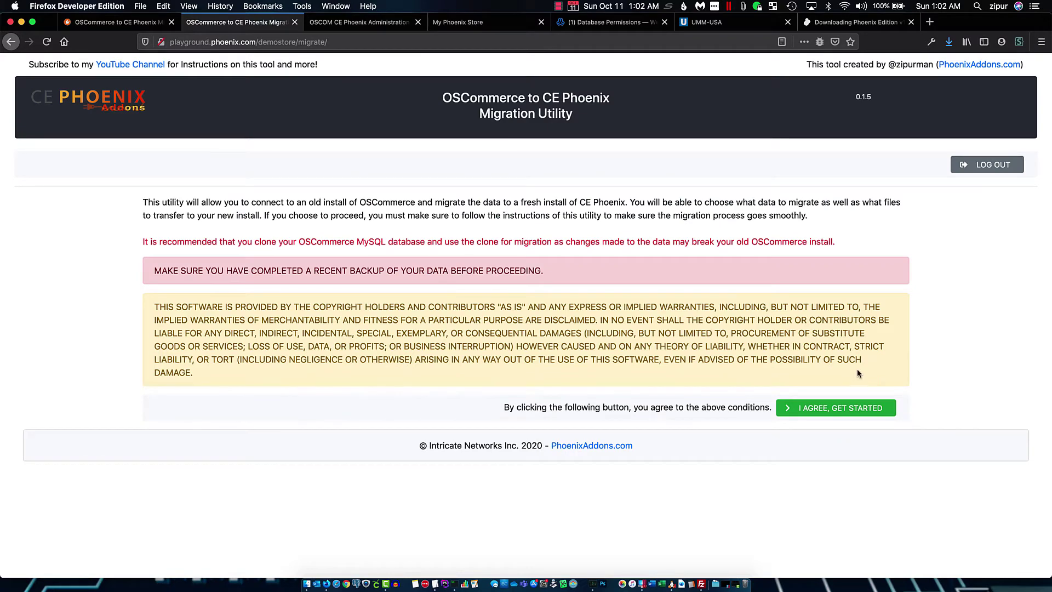
Agree to the terms, get started, and save a protection password for the utility
left_click(846, 412)
left_click(429, 247)
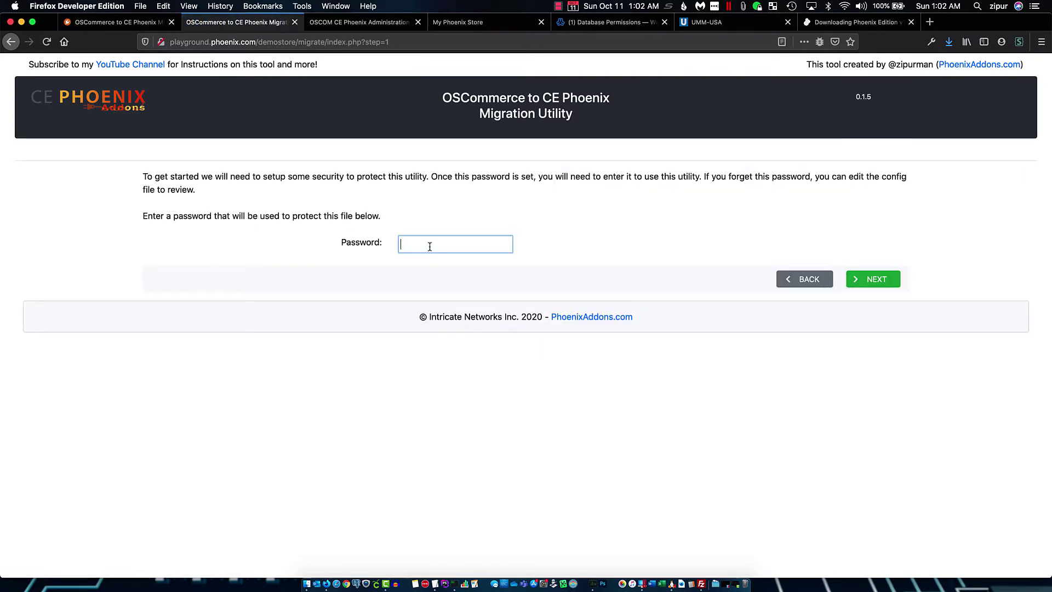
type("•••••")
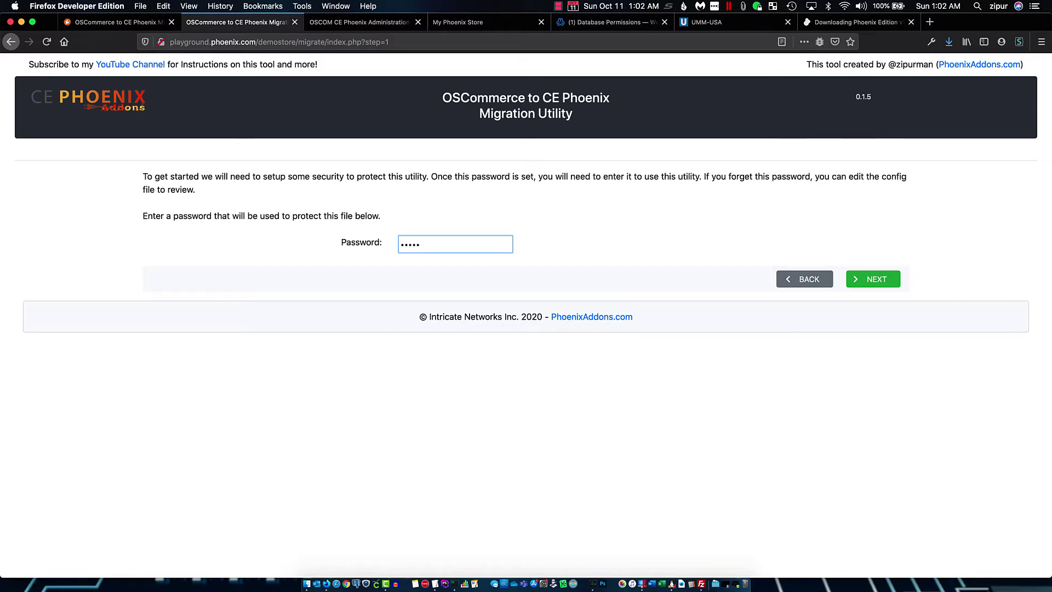
type("••••")
left_click(875, 281)
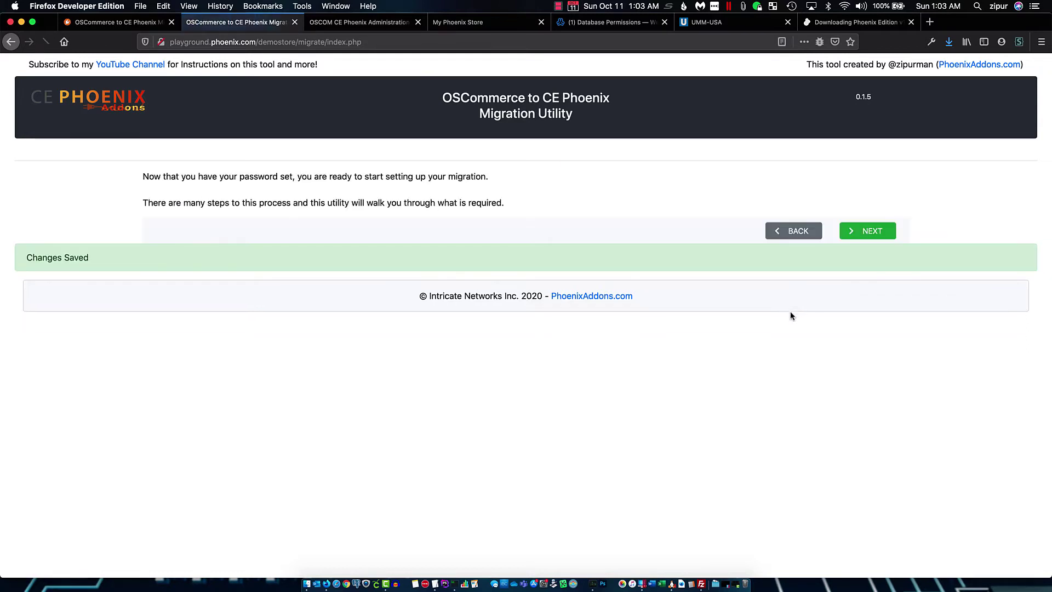
Log in to the migration utility with its password, then switch to the UMM-USA store catalog tab
left_click(873, 232)
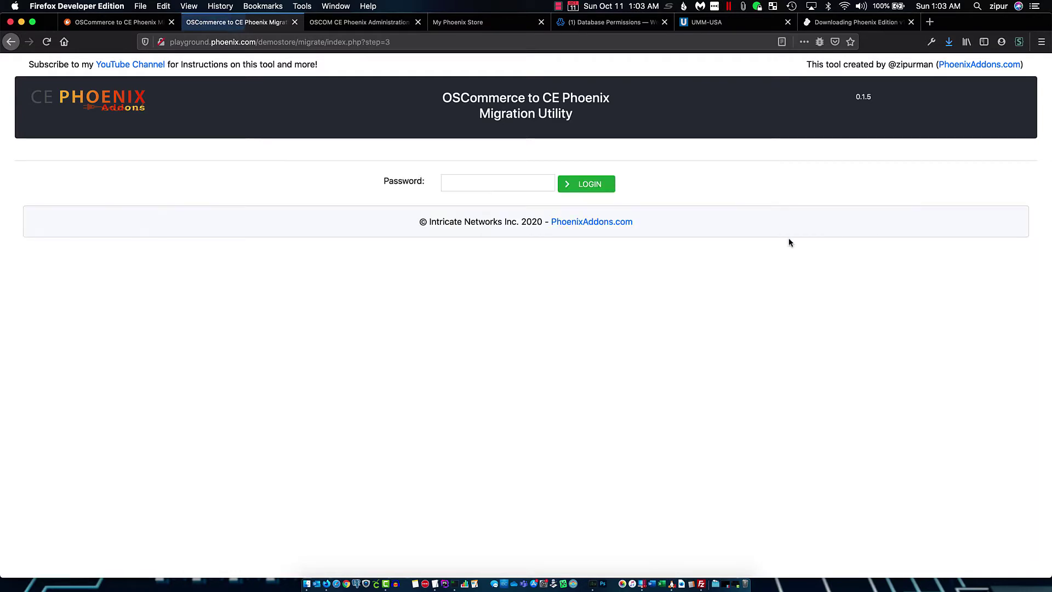
left_click(471, 180)
type("•••••")
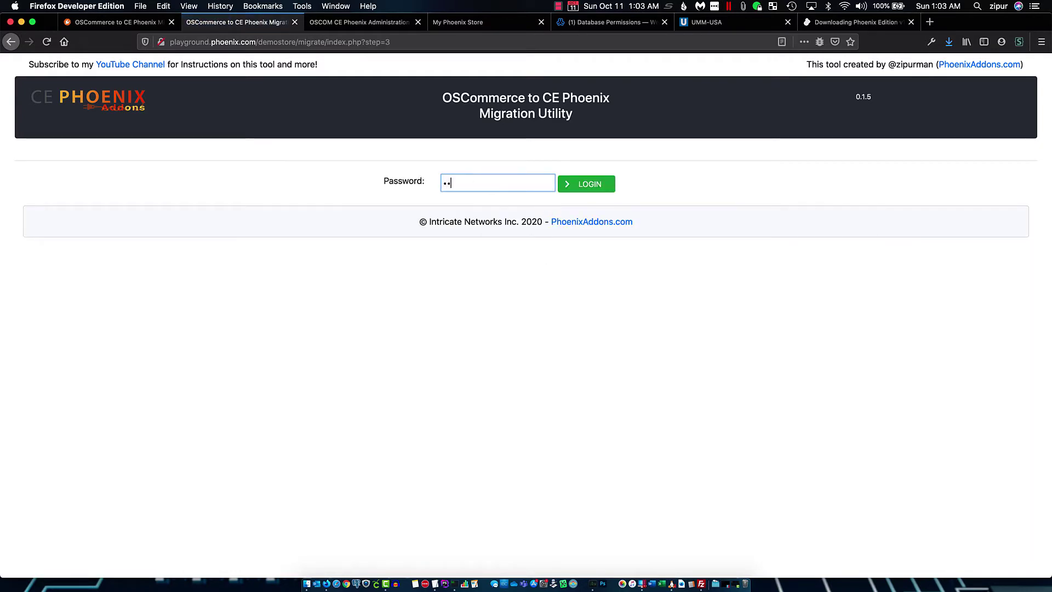
type("••••")
left_click(594, 190)
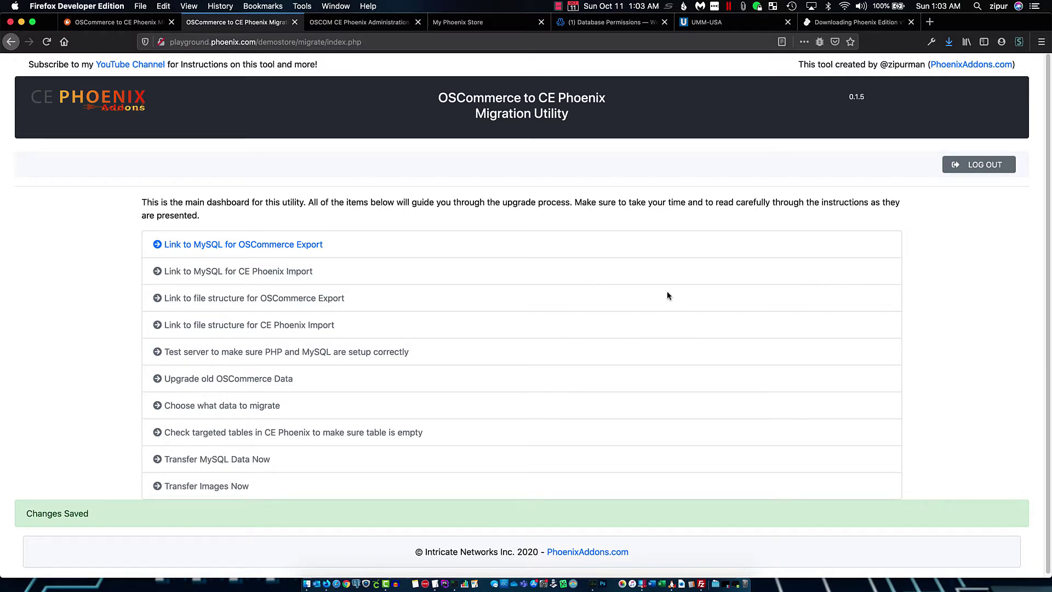
left_click(718, 23)
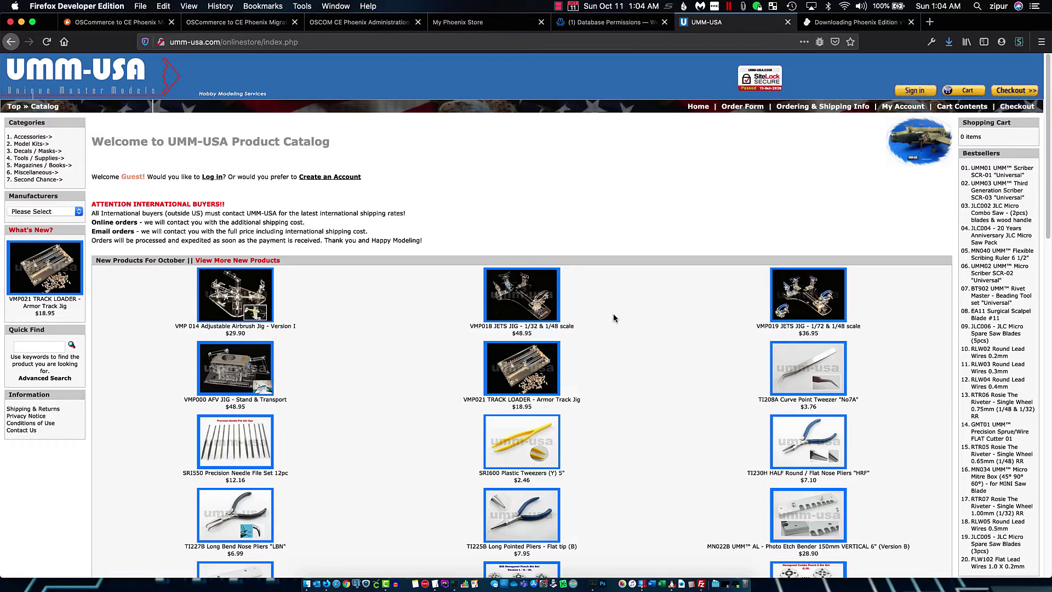
Move between the migration dashboard, UMM-USA store and Webmin tabs, ending on Webmin's database list with my_old_osc_db
left_click(236, 22)
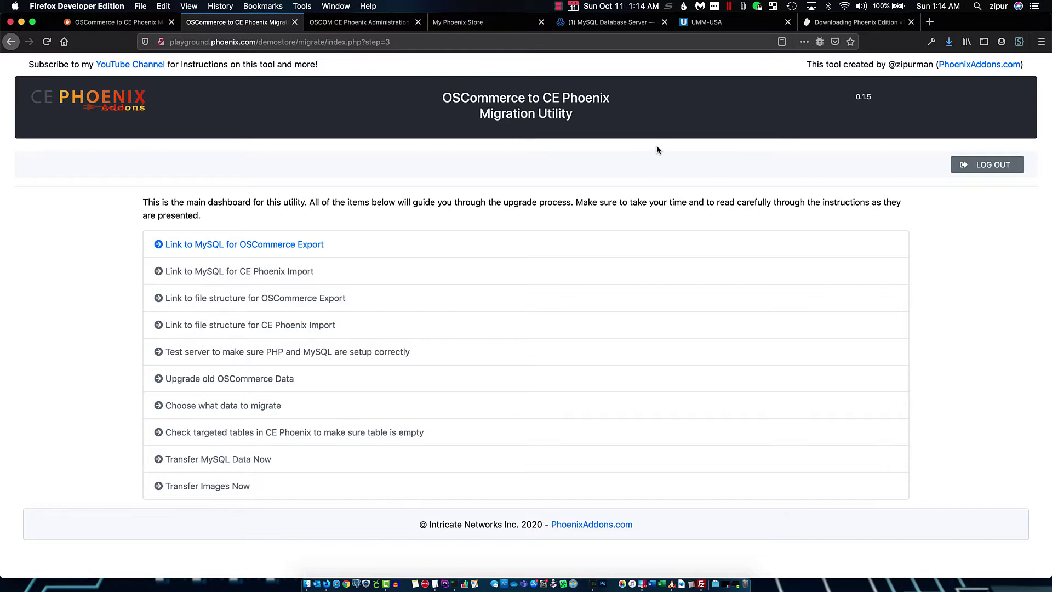
left_click(619, 25)
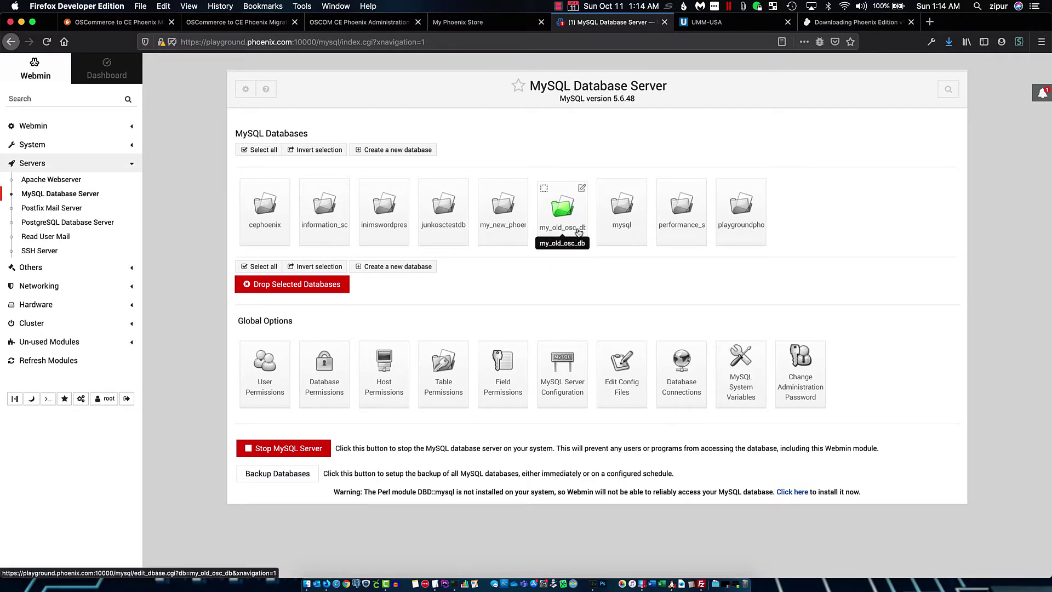
left_click(719, 24)
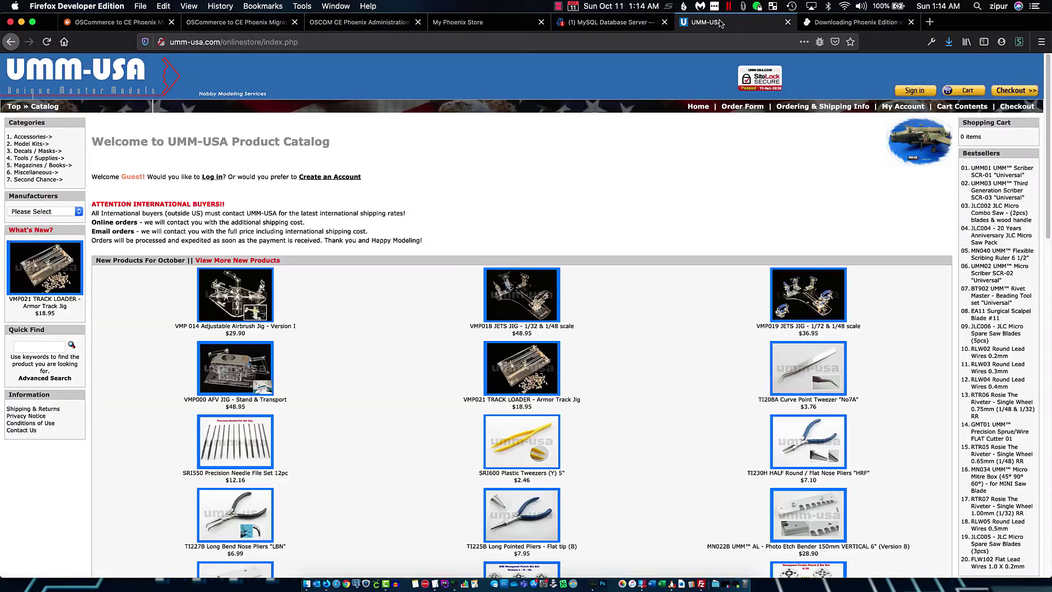
left_click(598, 25)
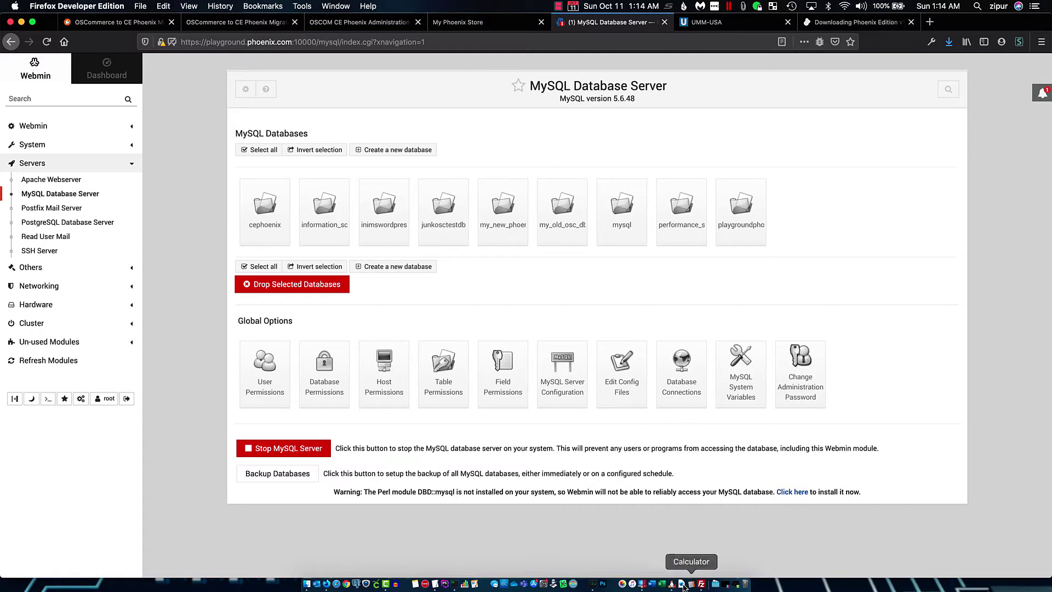
Browse into the remote oldstoredata folder in FileZilla and back up, then return to the migration dashboard
left_click(702, 585)
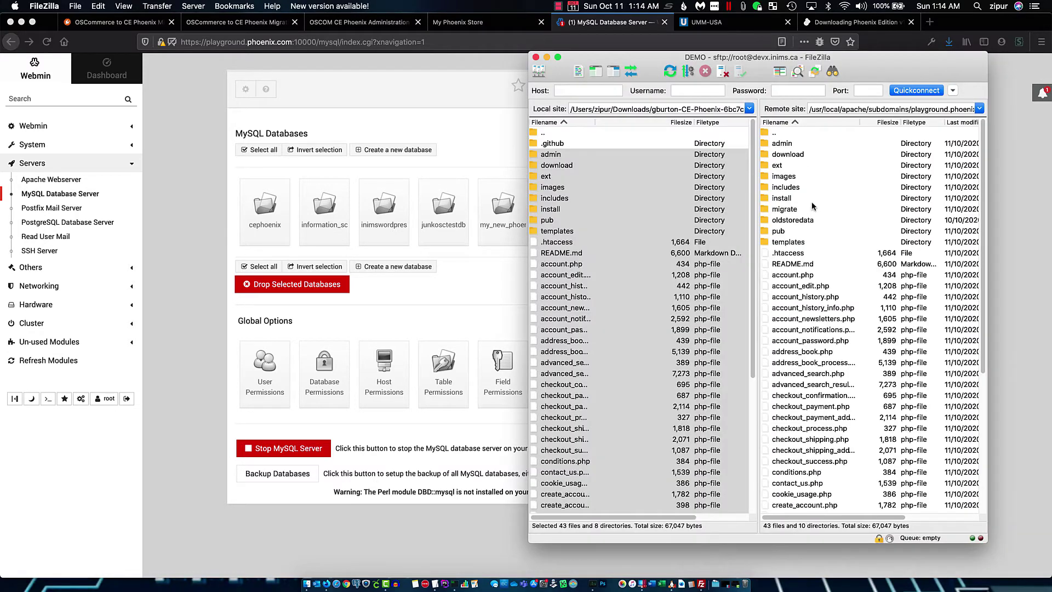
left_click(803, 221)
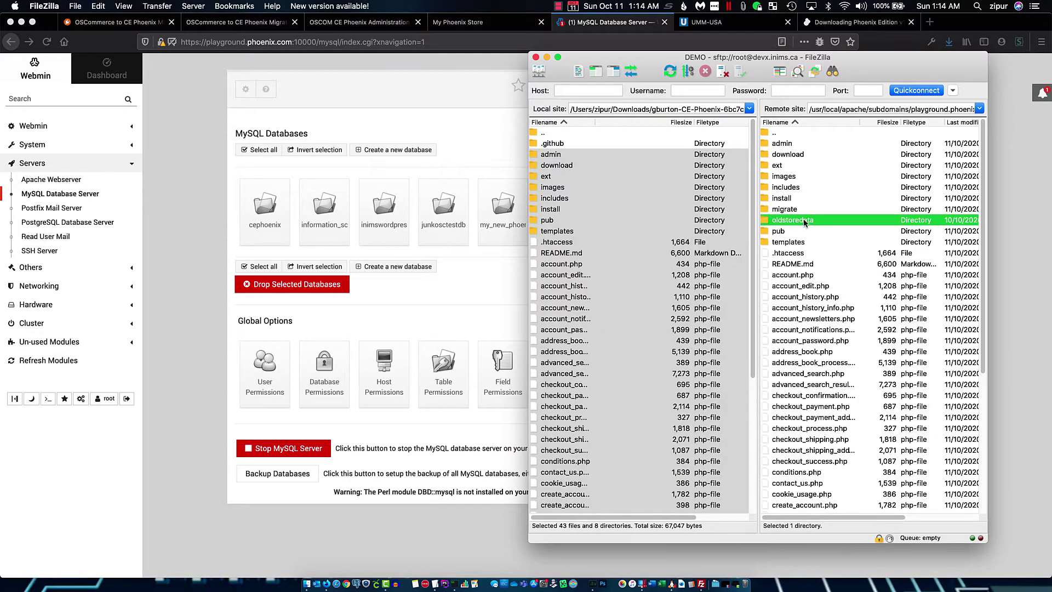
double_click(796, 222)
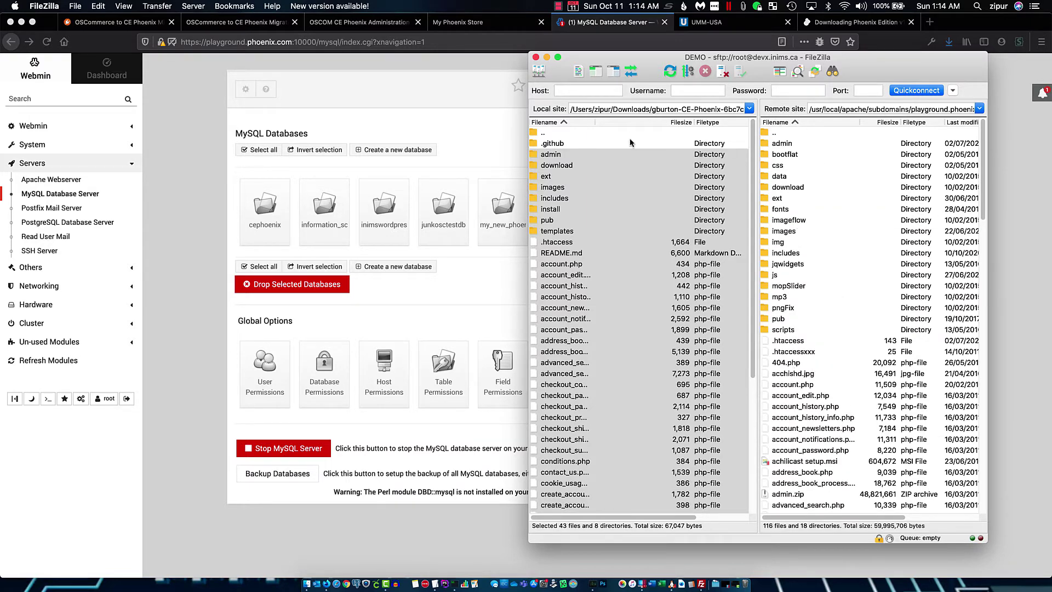
double_click(790, 135)
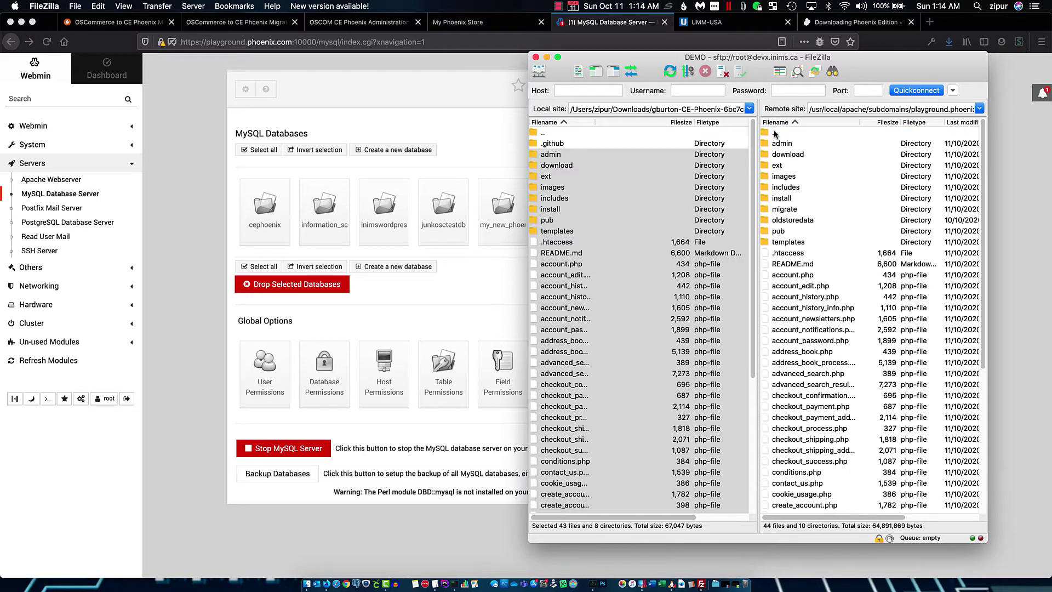
left_click(415, 103)
left_click(237, 22)
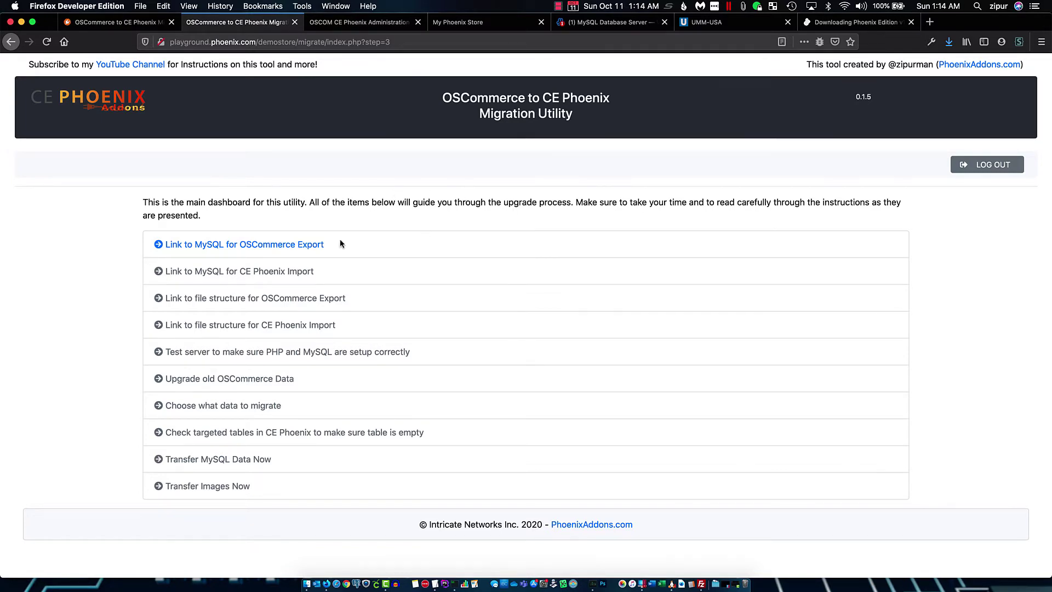
Open the OSCommerce MySQL connection form and enter database my_old_osc_db and user my_osc_user on localhost:3306
left_click(303, 250)
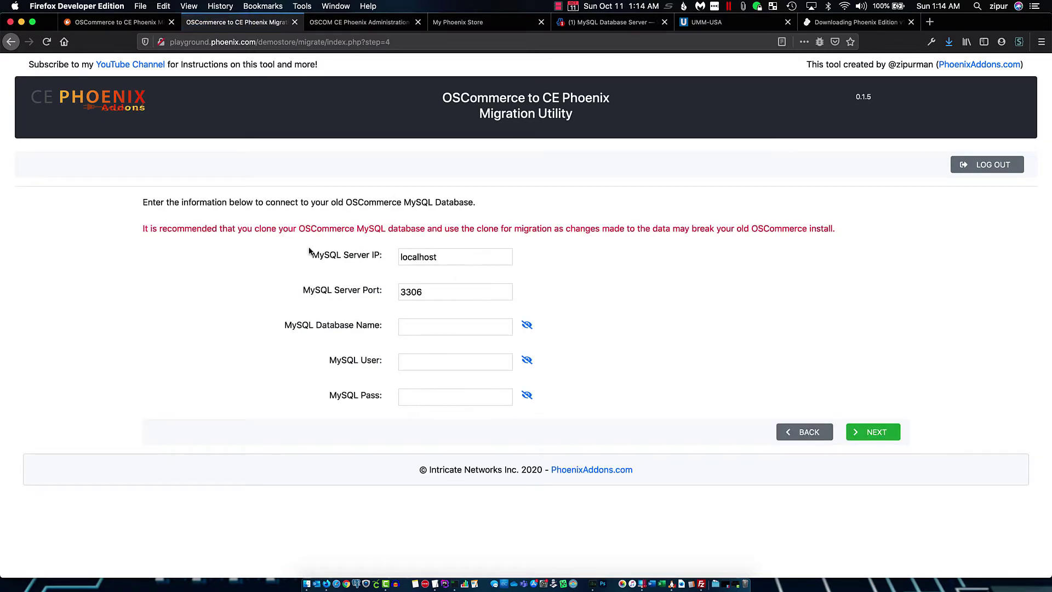
left_click(484, 256)
left_click(422, 296)
left_click(697, 296)
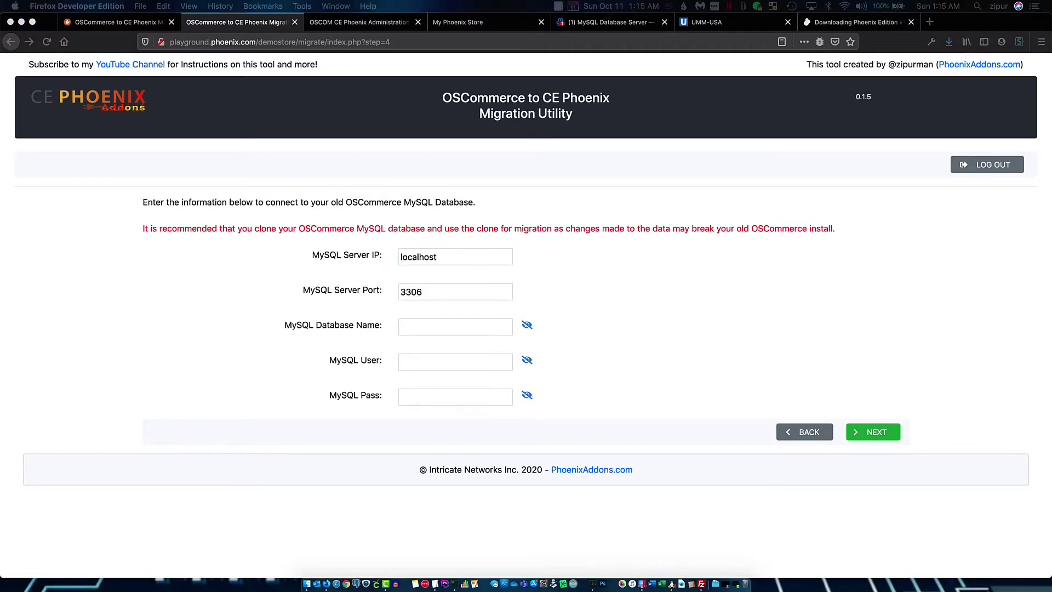
left_click(431, 329)
left_click(418, 360)
type("my_osc_user")
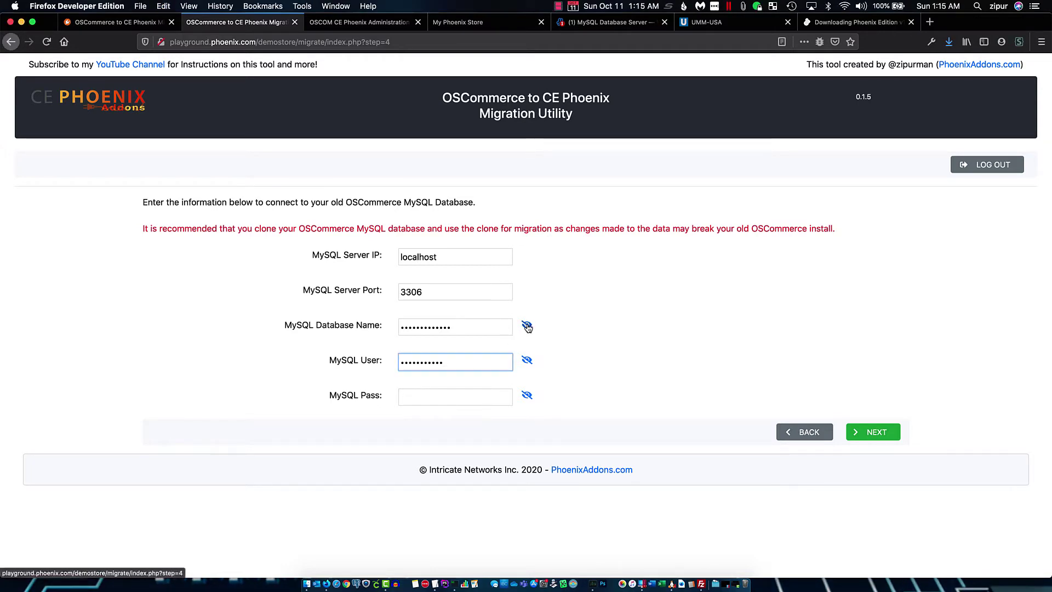
left_click(527, 325)
left_click(527, 360)
left_click(526, 396)
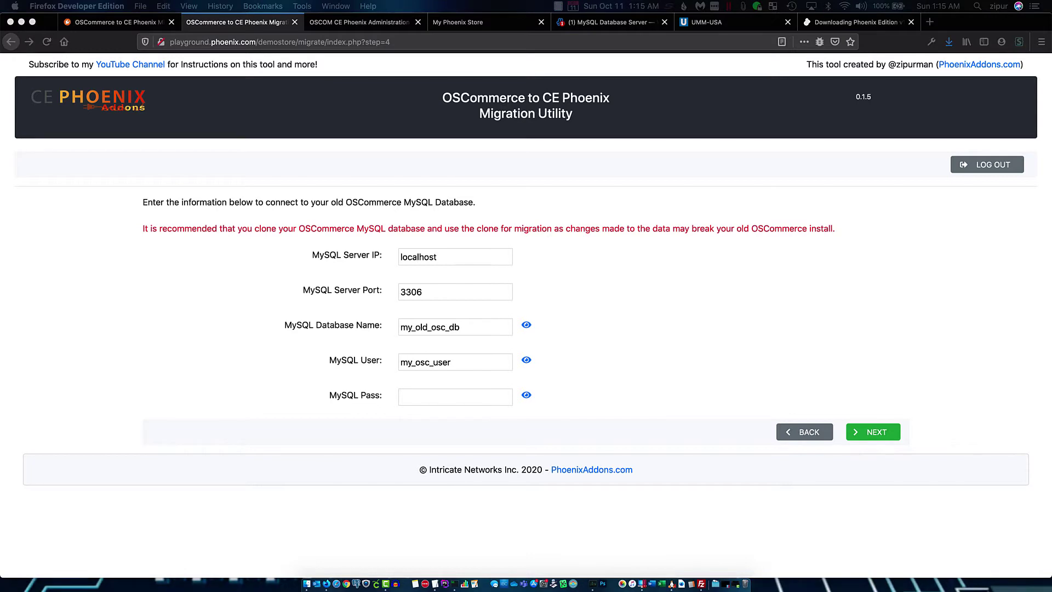
left_click(407, 400)
left_click(422, 394)
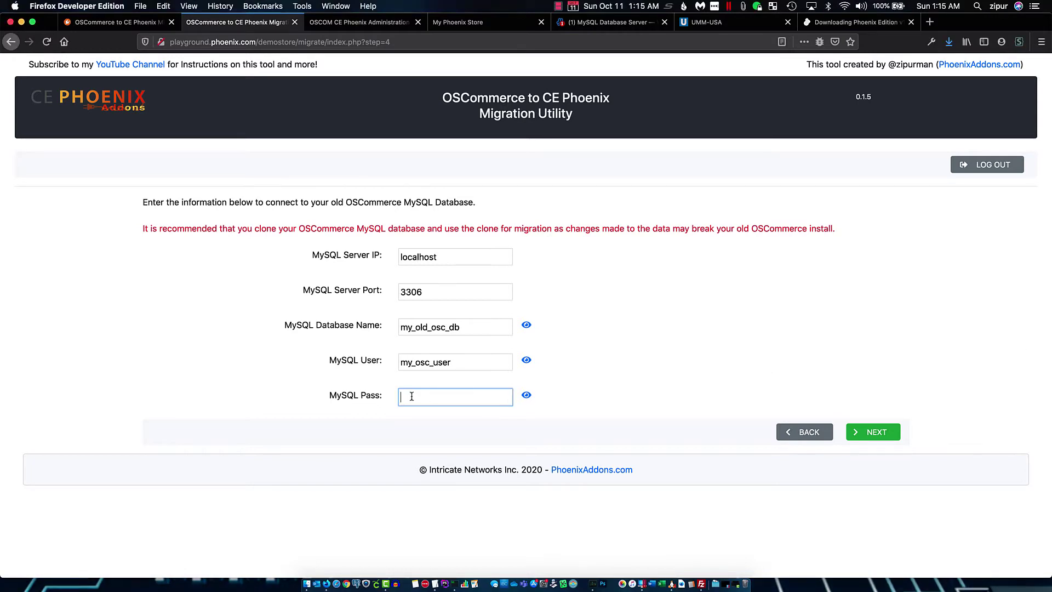
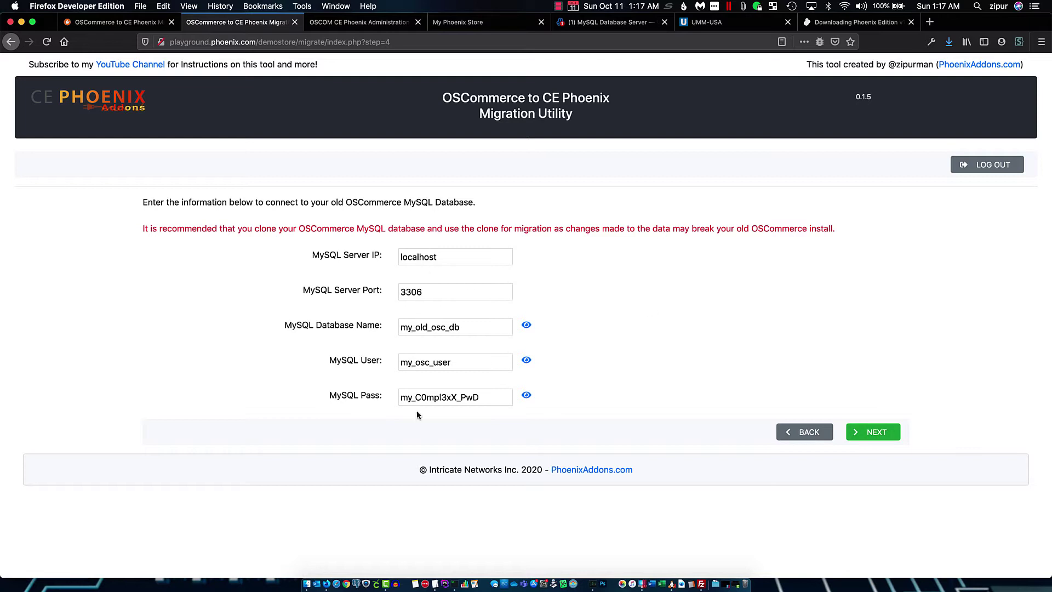
Paste the old database password and run the connection test, detecting OSC version 2.2 RC2
left_click(875, 433)
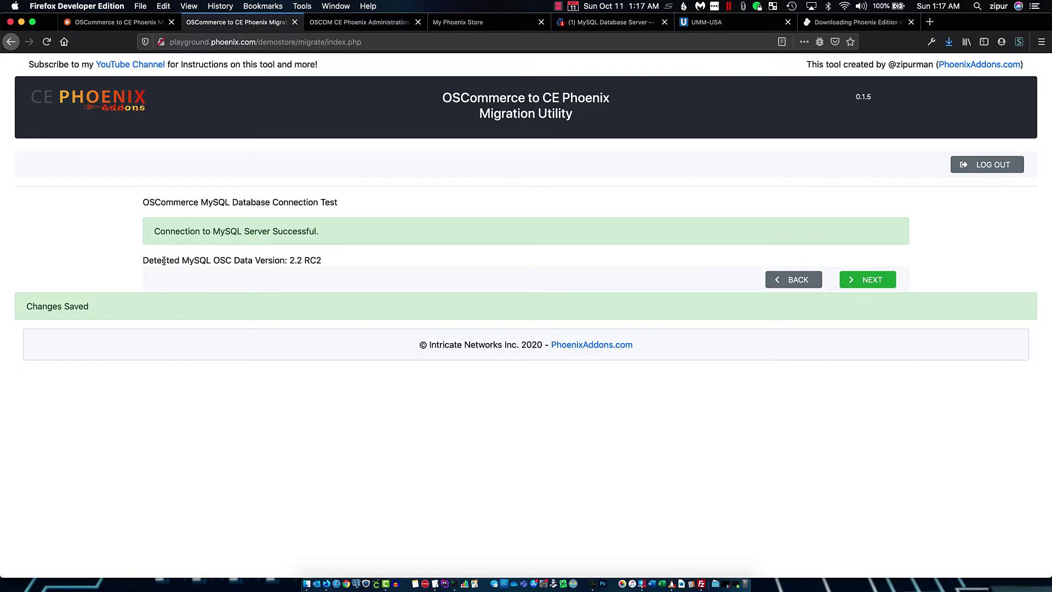
Highlight the detected 2.2 RC2 version line, then continue back to the dashboard
left_click_drag(143, 261, 326, 265)
left_click(389, 256)
left_click_drag(327, 260, 291, 261)
left_click(386, 266)
left_click(868, 279)
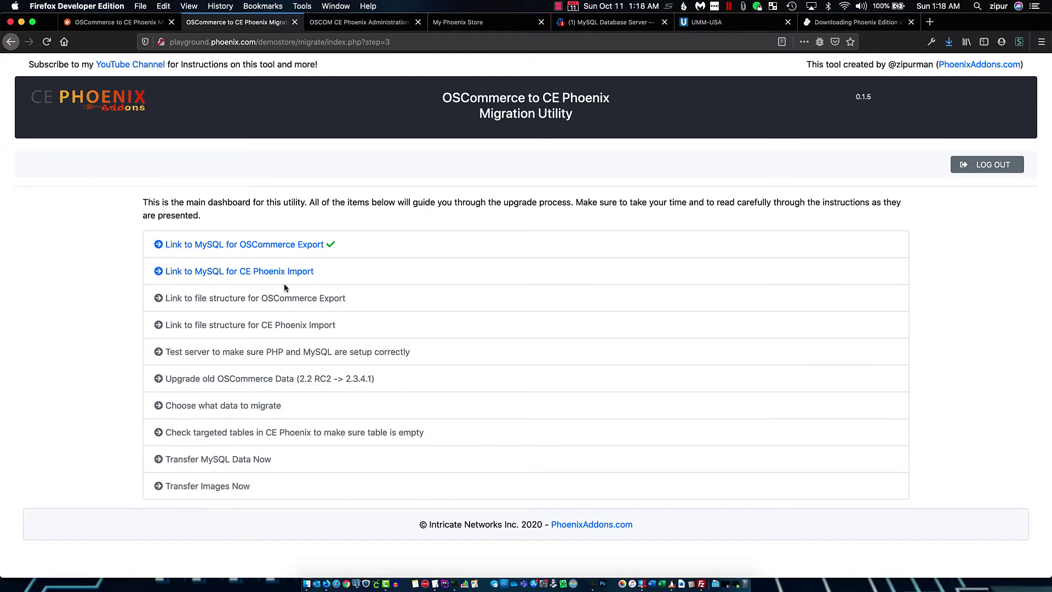
Enter the my_new_phoenix database name, user and password, test the fresh install, and return
left_click(304, 272)
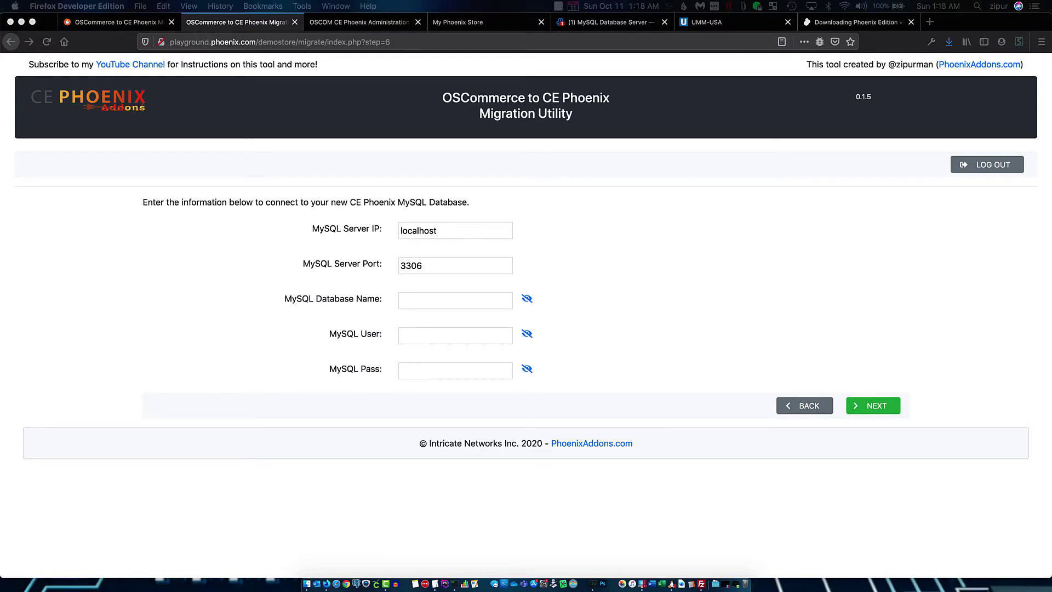
left_click(446, 299)
key("super+v")
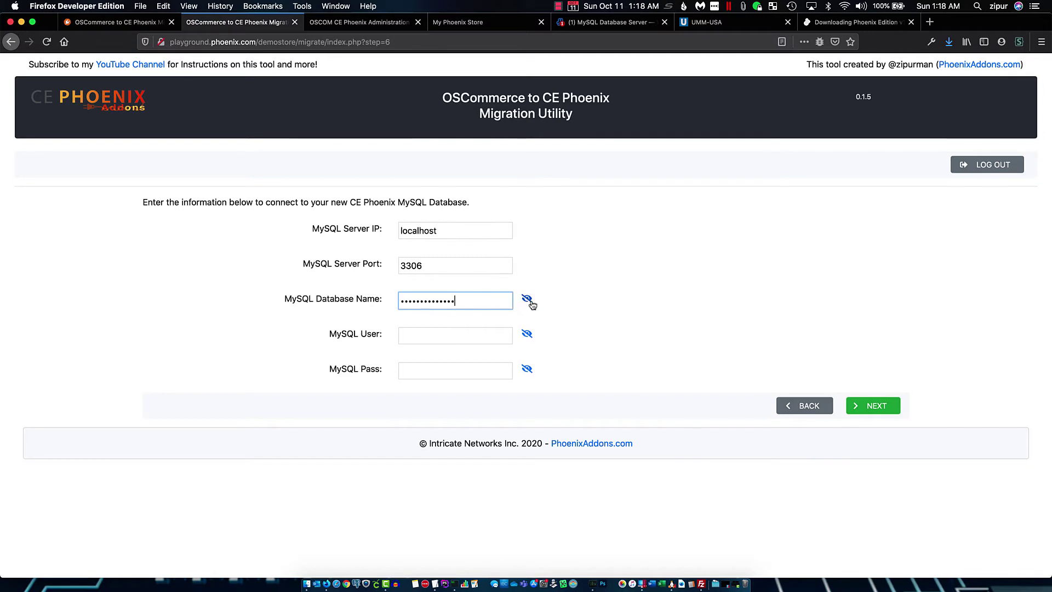
left_click(527, 300)
left_click(526, 334)
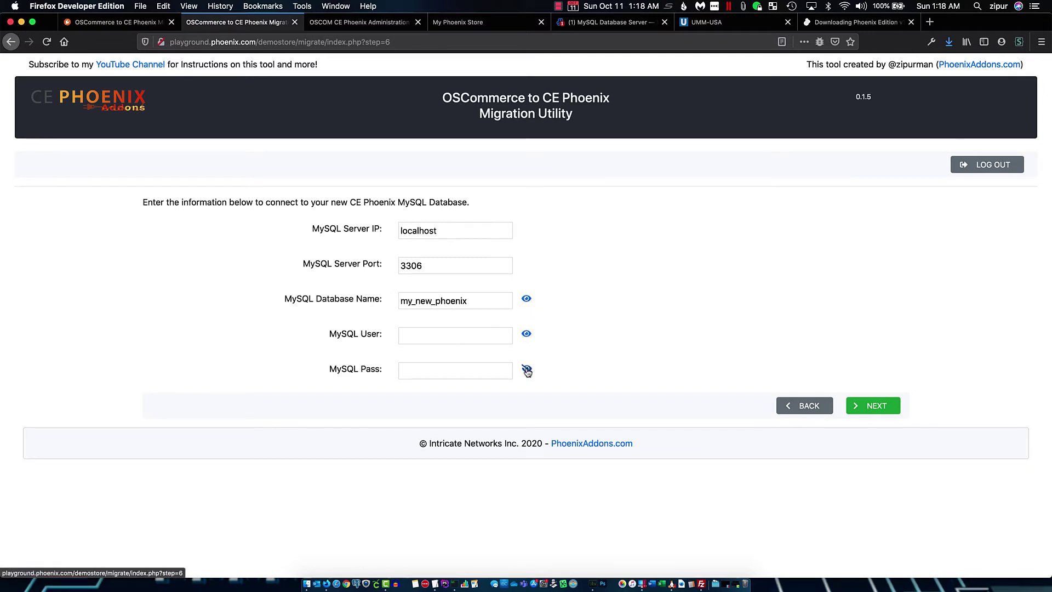
left_click(526, 368)
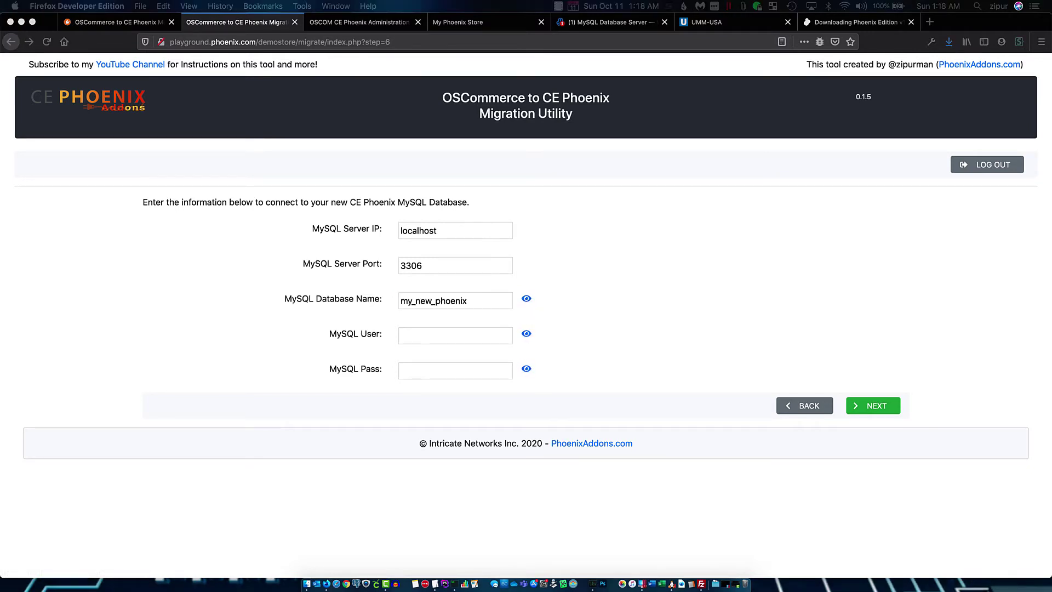
left_click(419, 336)
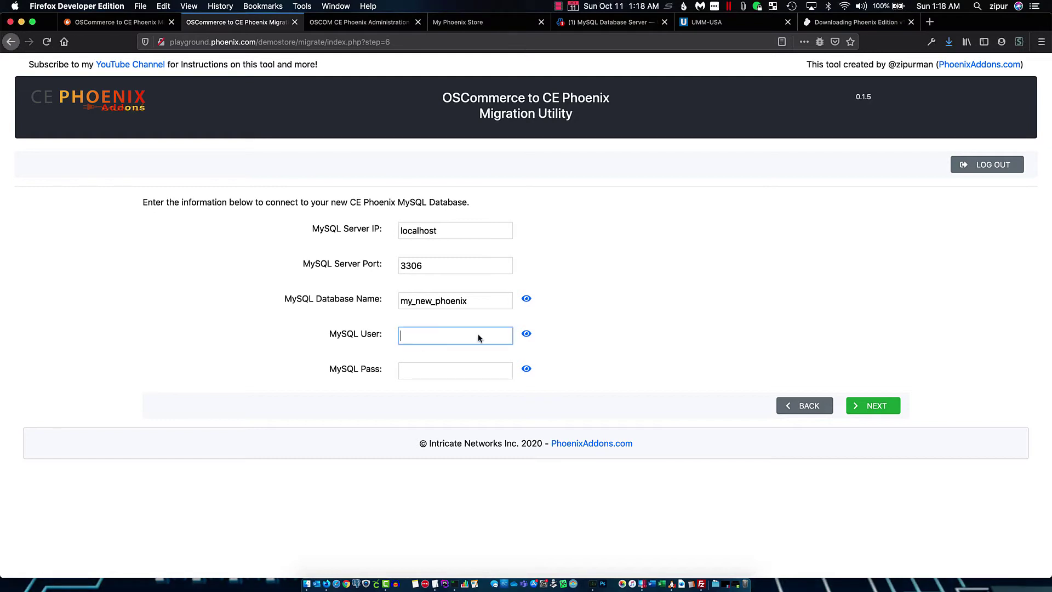
type("my_phoenix_user")
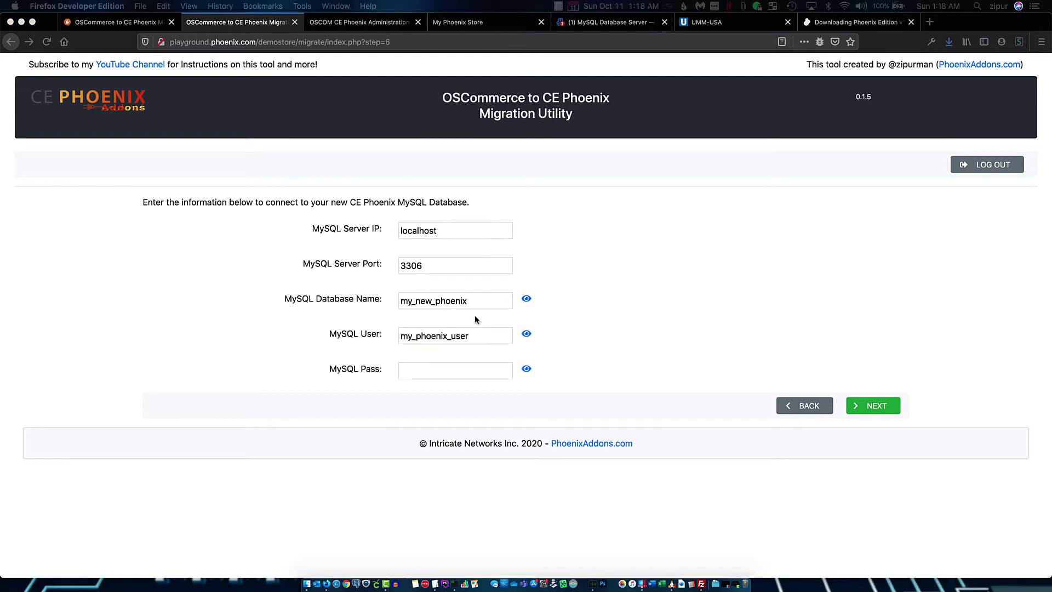
left_click(412, 371)
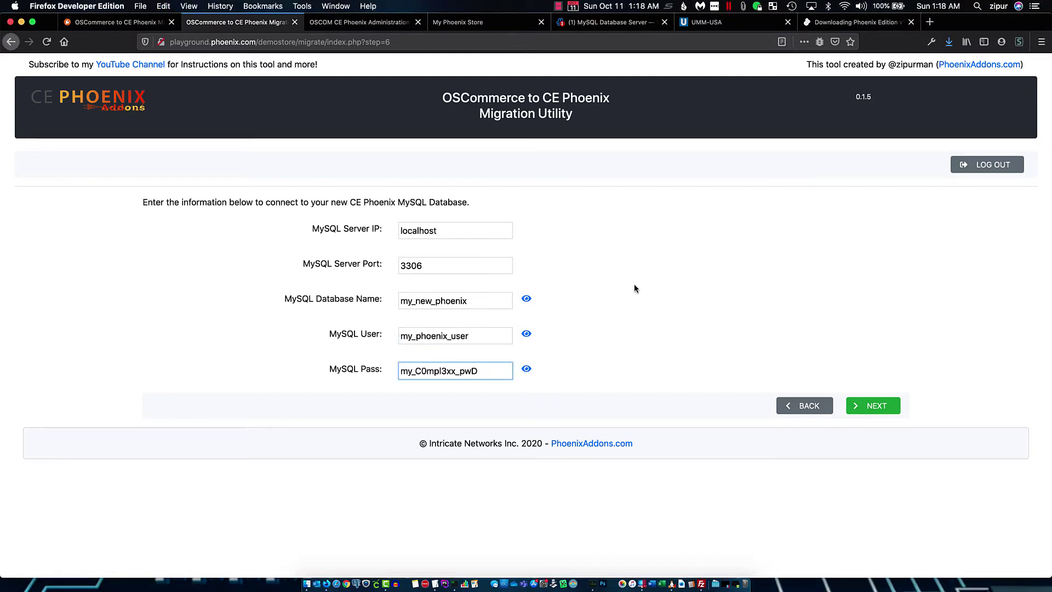
left_click(887, 405)
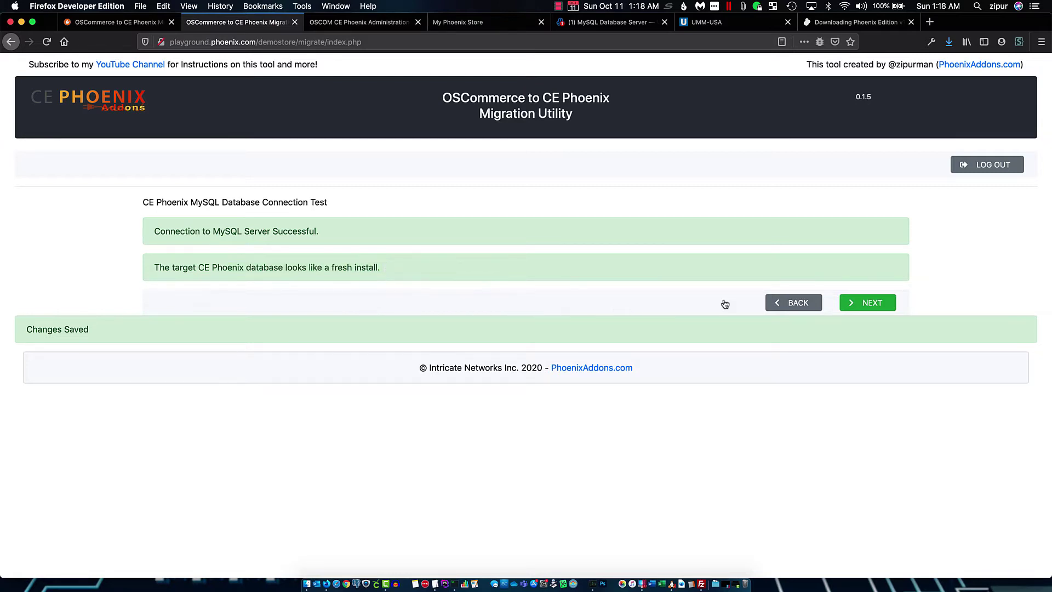
left_click(869, 303)
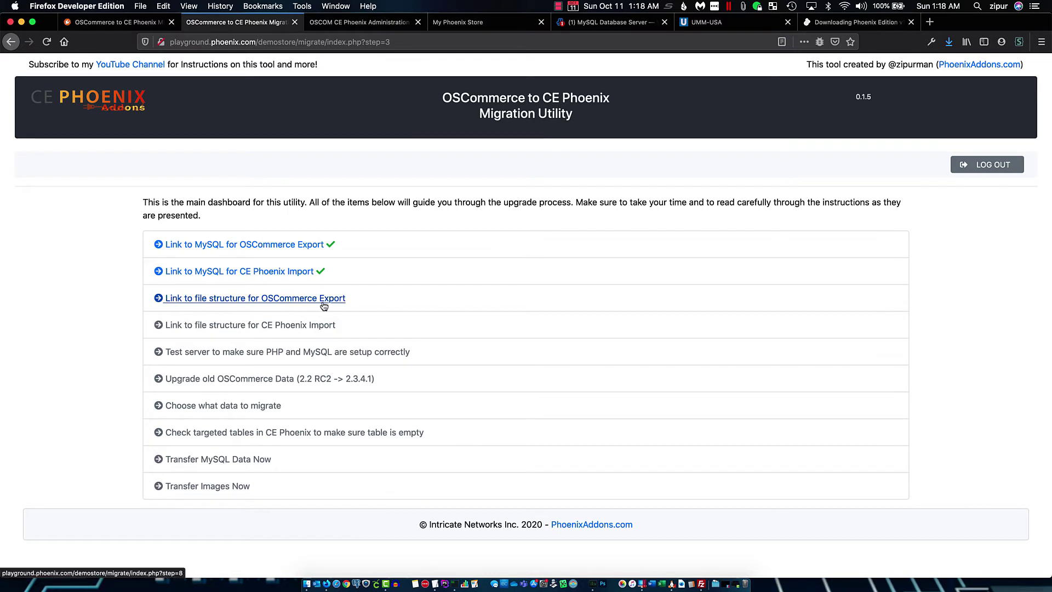
Set catalog root to the oldstoredata folder and admin to oldstoredata/admin/, verify both, and return
left_click(342, 303)
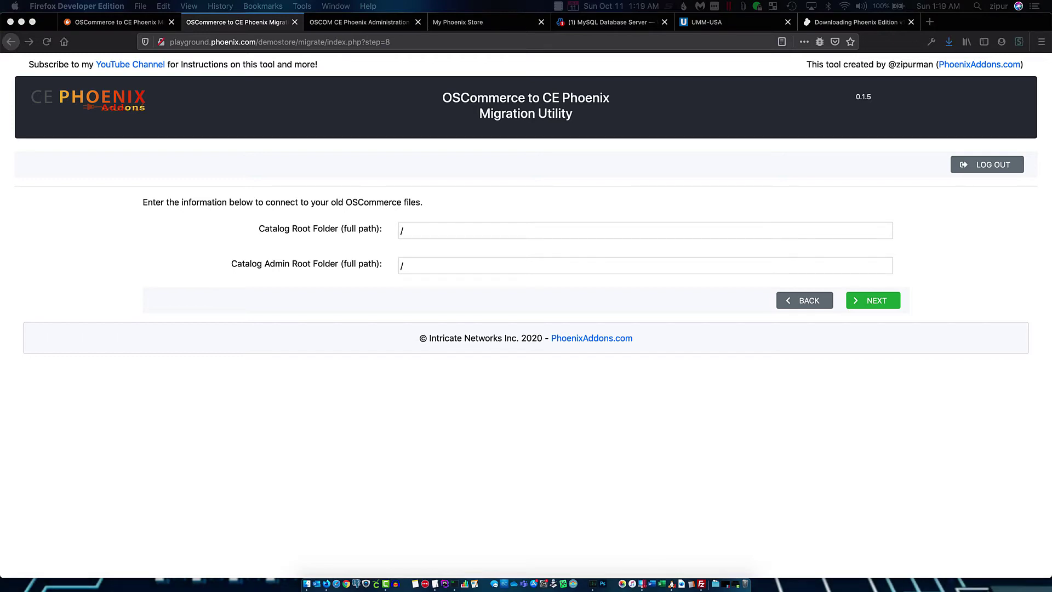
left_click(420, 233)
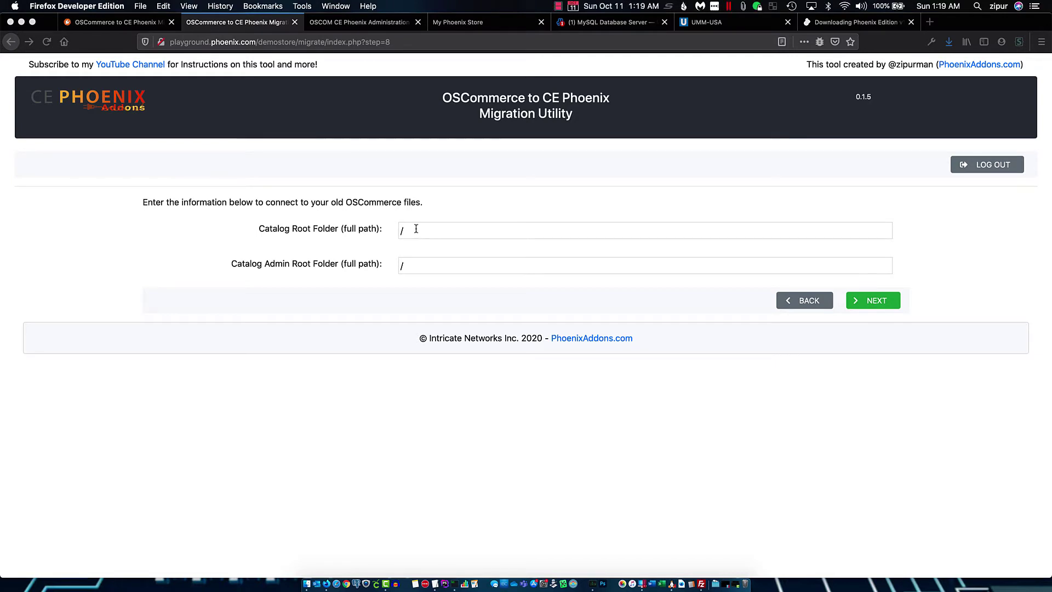
left_click(413, 229)
key("BackSpace")
type("/usr/local/apache/subdomains/playground.phoenix.com/htdocs/demostore/oldstoredata/")
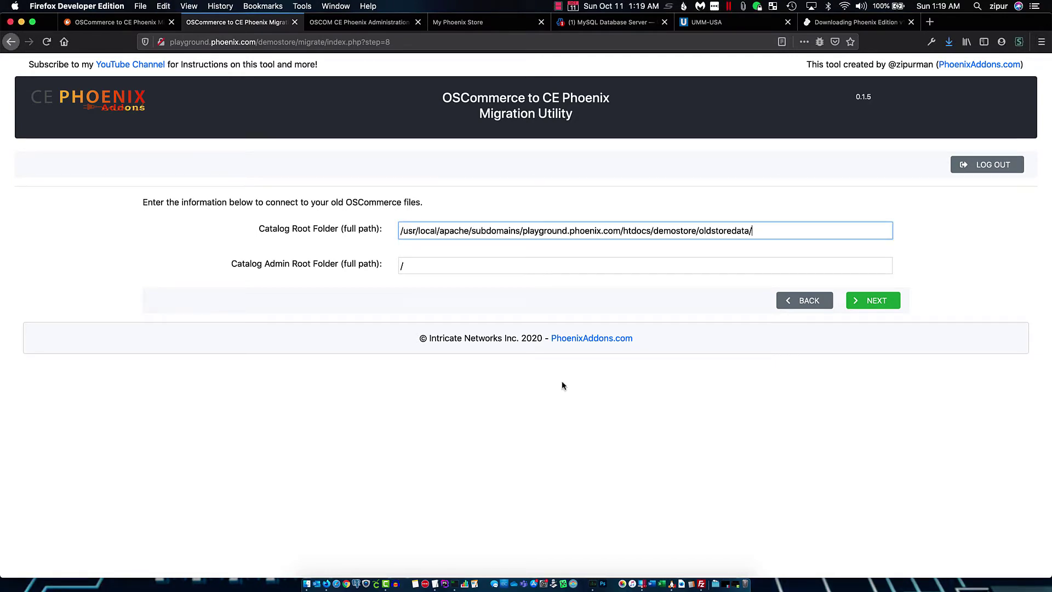
left_click(464, 266)
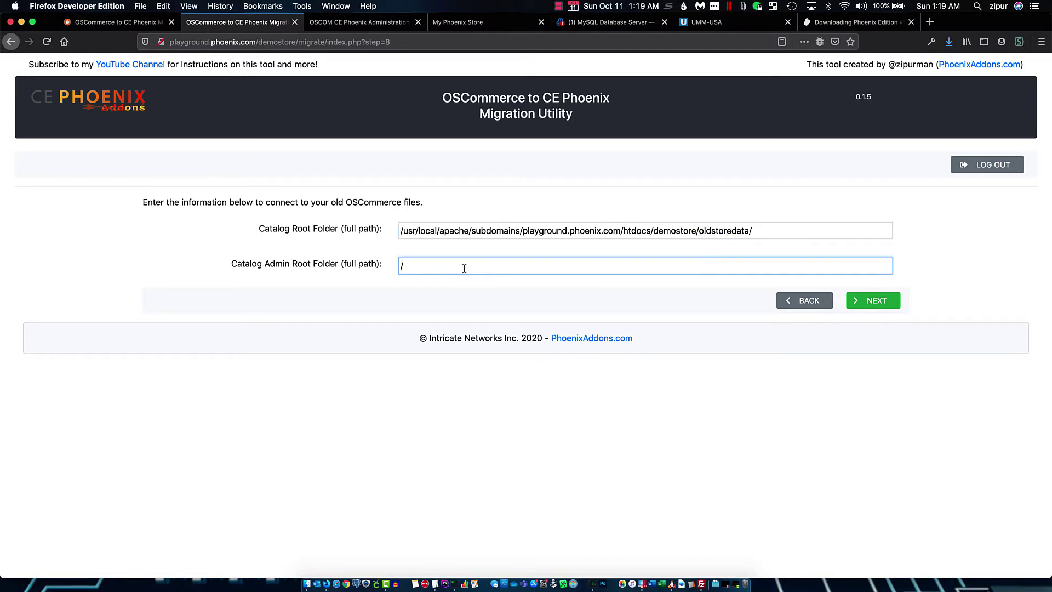
key("BackSpace")
type("/usr/local/apache/subdomains/playground.phoenix.com/htdocs/demostore/oldstoredata/")
type("admin/")
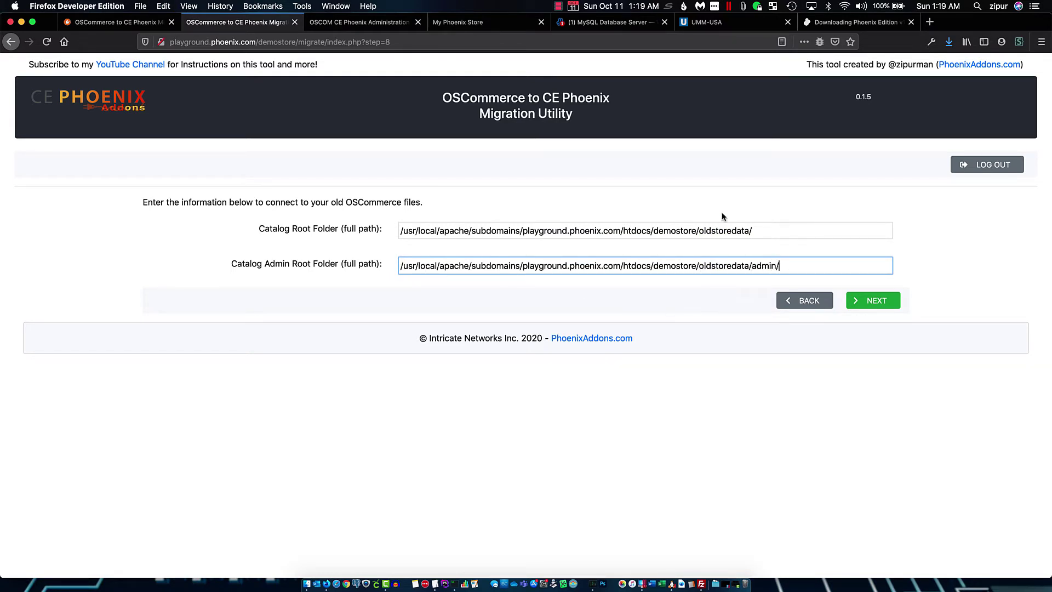
left_click(876, 301)
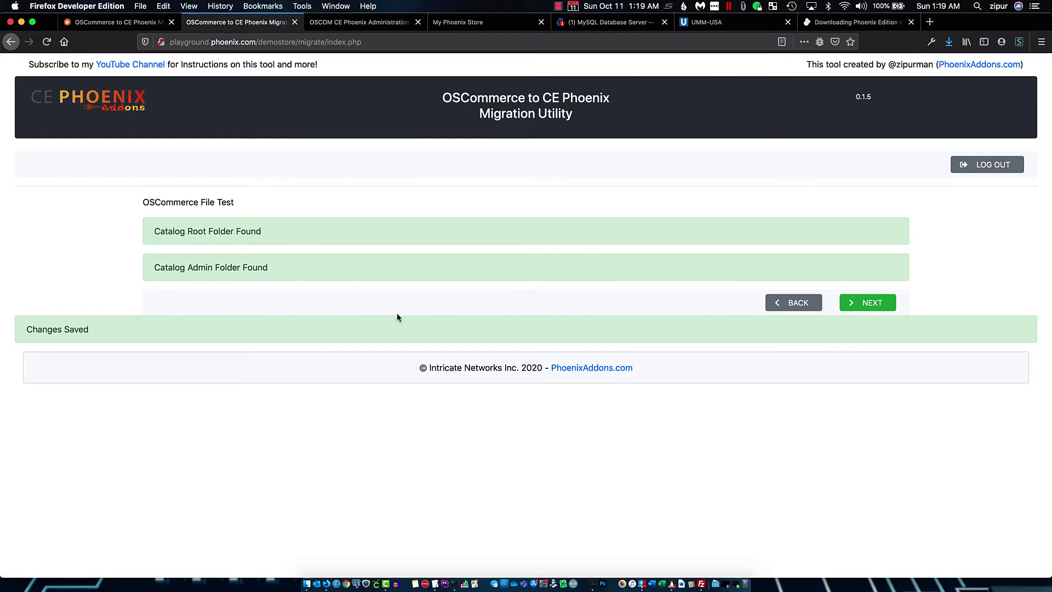
left_click(873, 303)
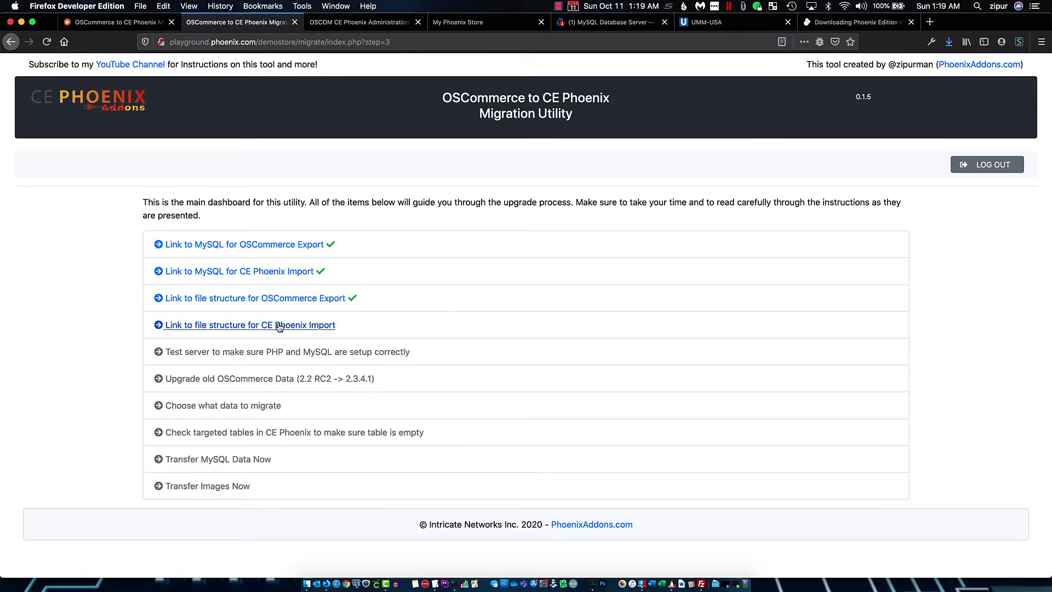
Set the demostore folder and demostore/admin/ as CE Phoenix paths, verify them, and run the server test
left_click(281, 326)
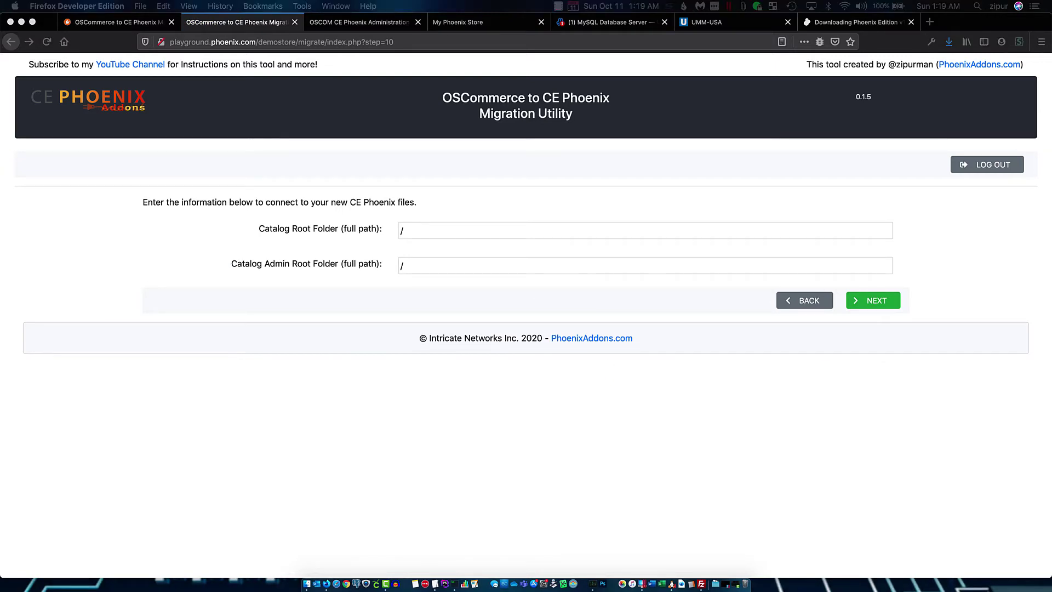
left_click(417, 231)
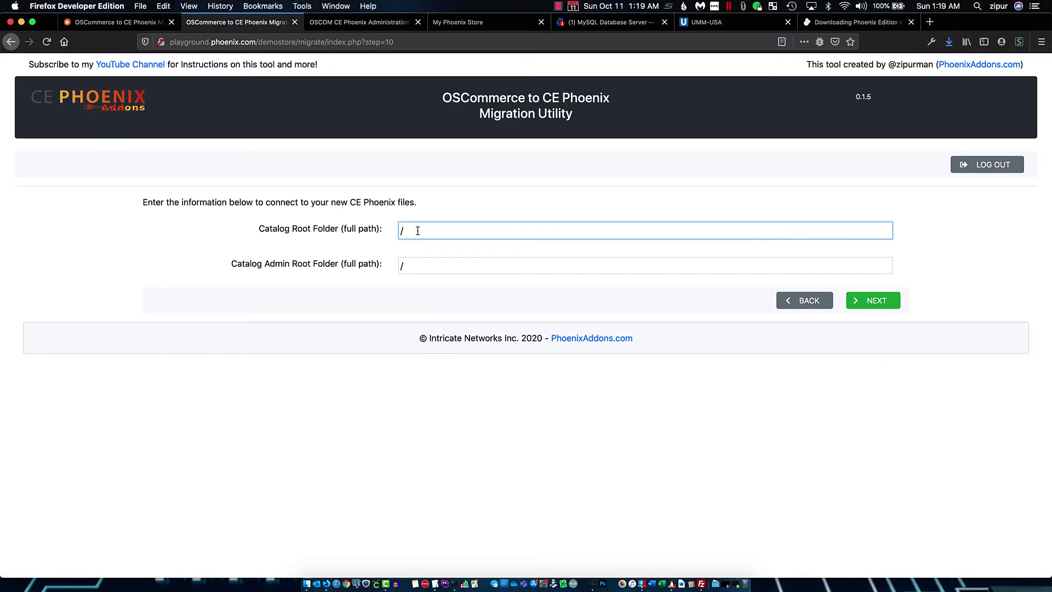
type("usr/local/apache/subdomains/playground.phoenix.com/htdocs/demostore/")
key("Tab")
type("/usr/local/apache/subdomains/playground.phoenix.com/htdocs/demostore/")
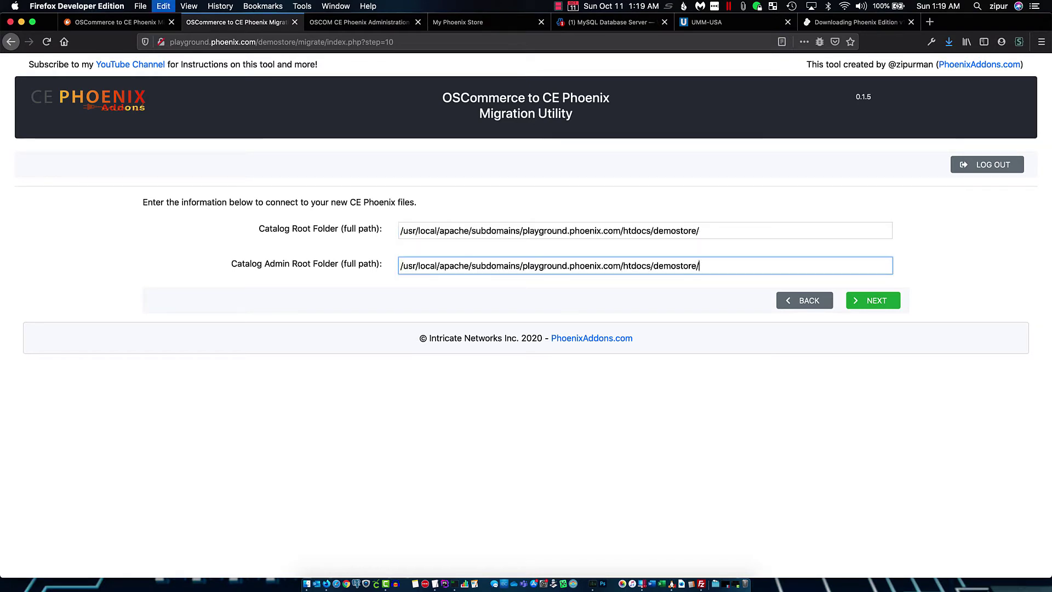
type("admin/")
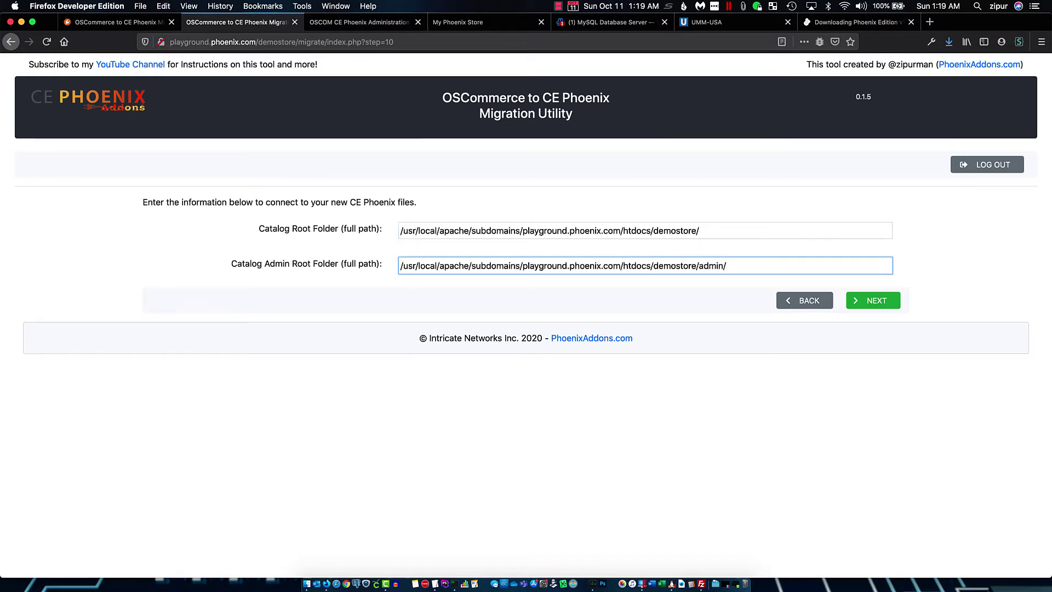
left_click(872, 301)
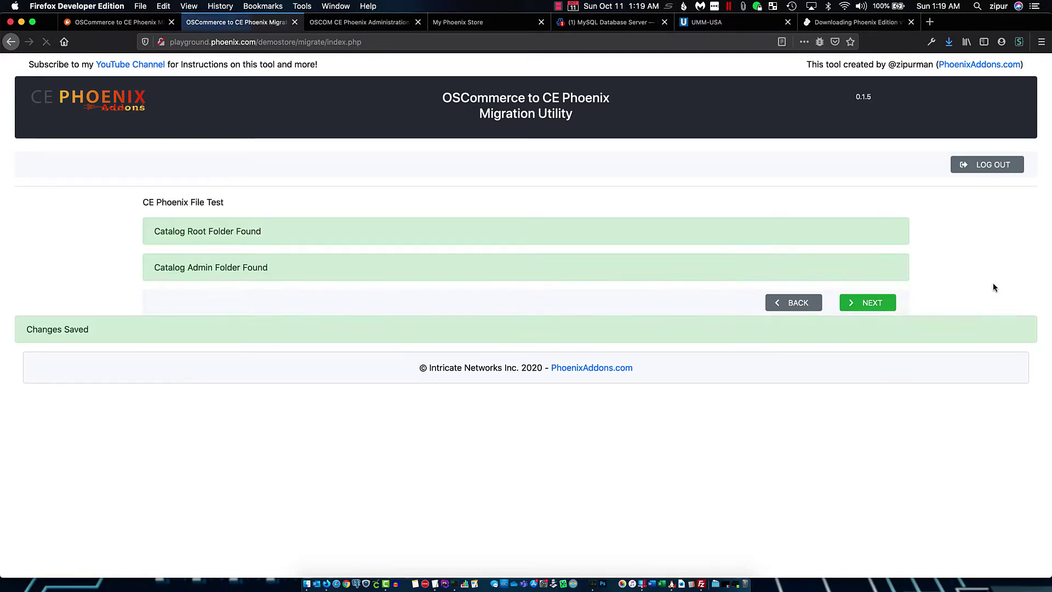
left_click(876, 305)
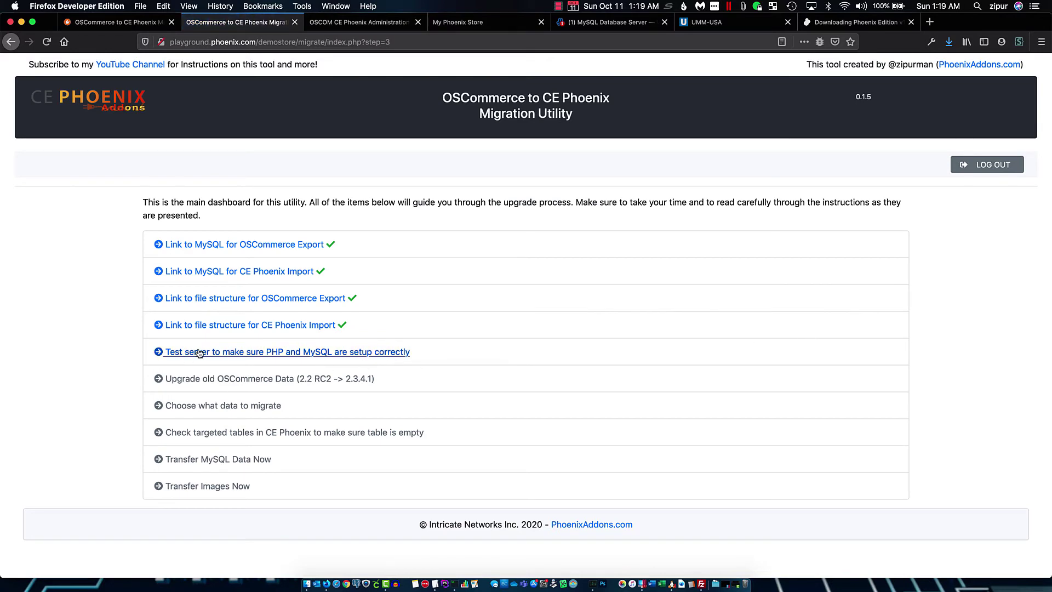
left_click(246, 351)
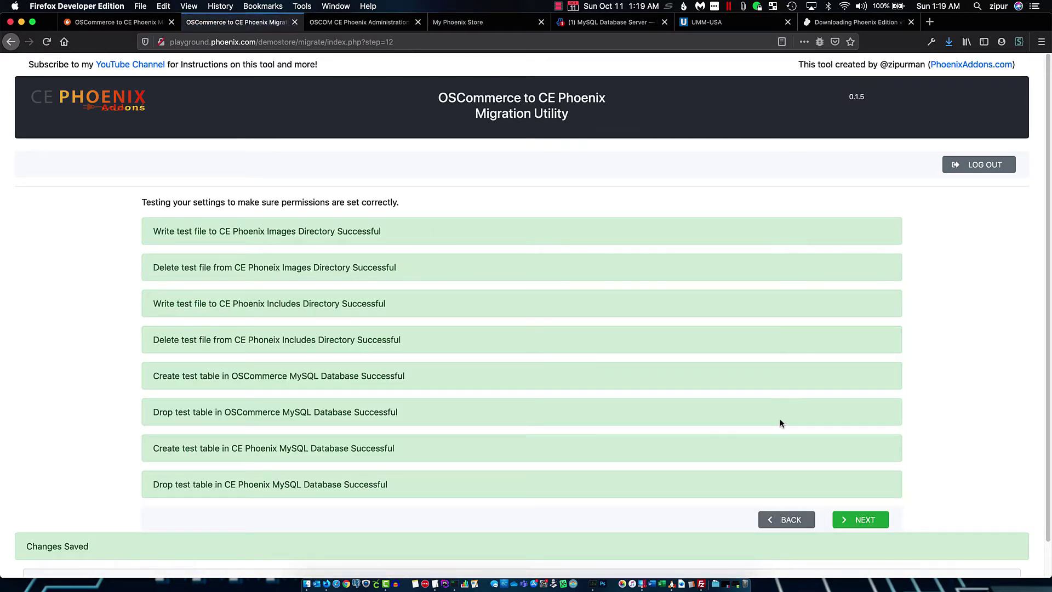
Review the passing file and database permission results and return to the dashboard
scroll(780, 419, "down", 1)
left_click(867, 484)
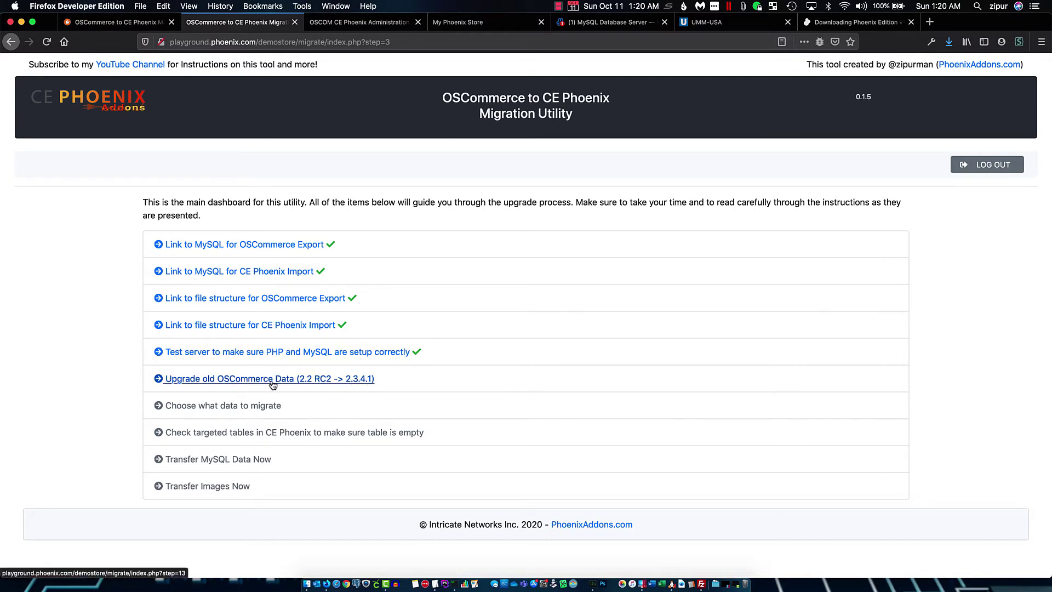
Run the 2.2 RC2 to 2.3.4.1 data upgrade and go back to the dashboard
left_click(306, 381)
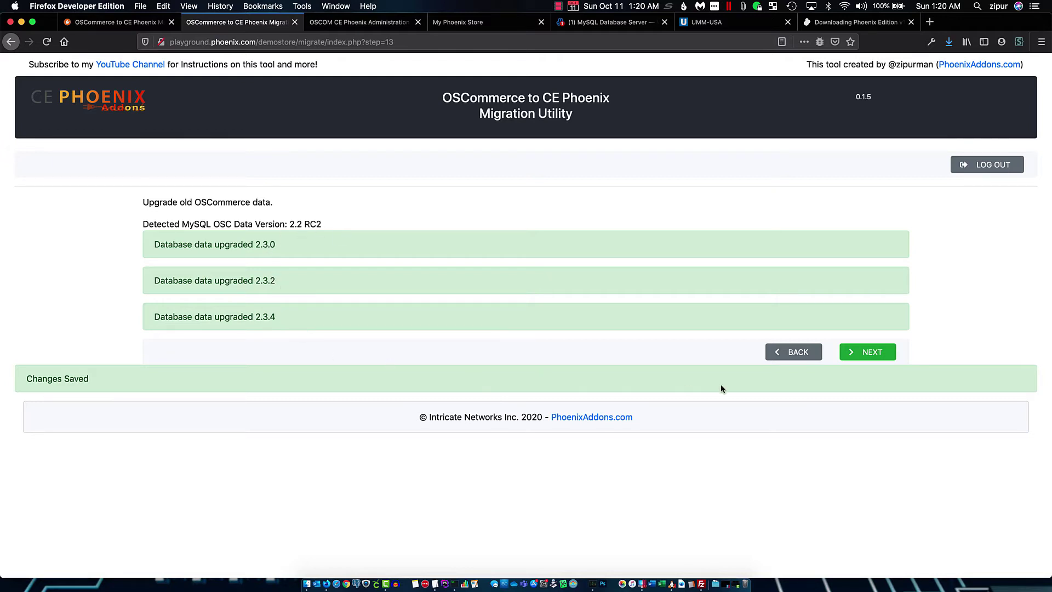
left_click(866, 352)
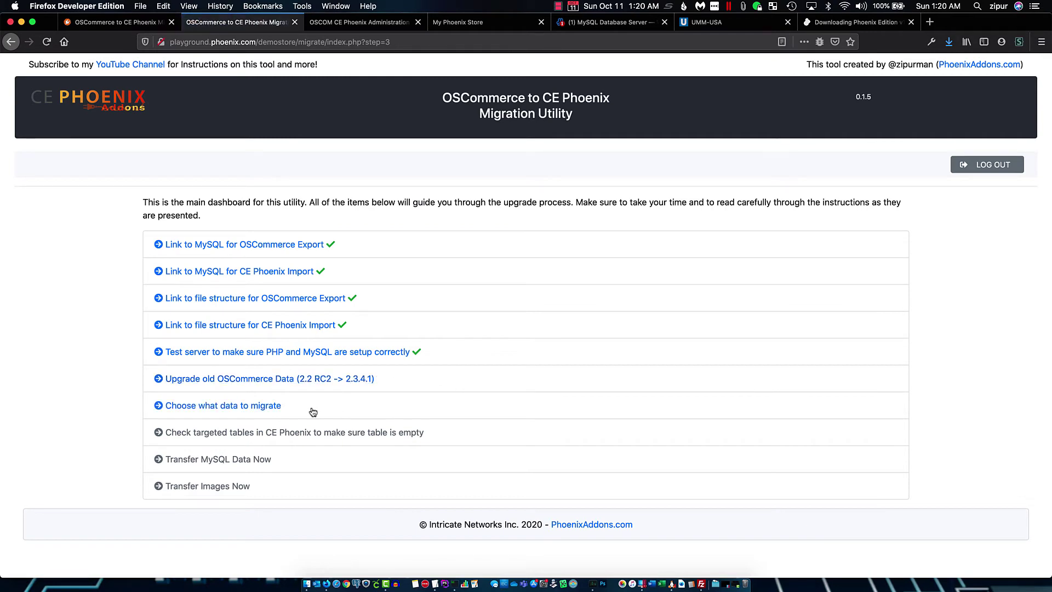
left_click(233, 406)
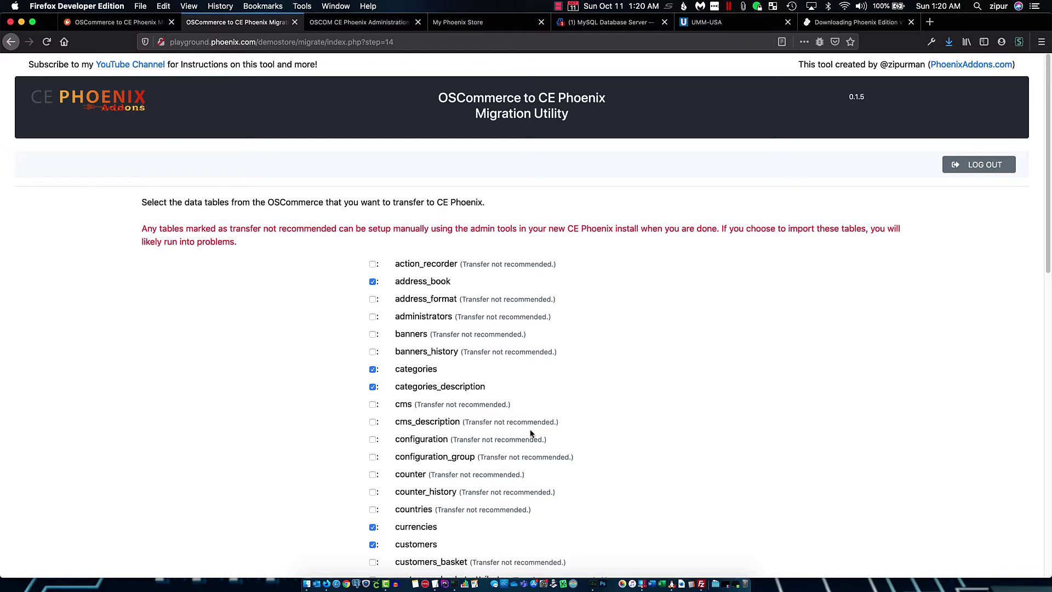
scroll(531, 432, "down", 5)
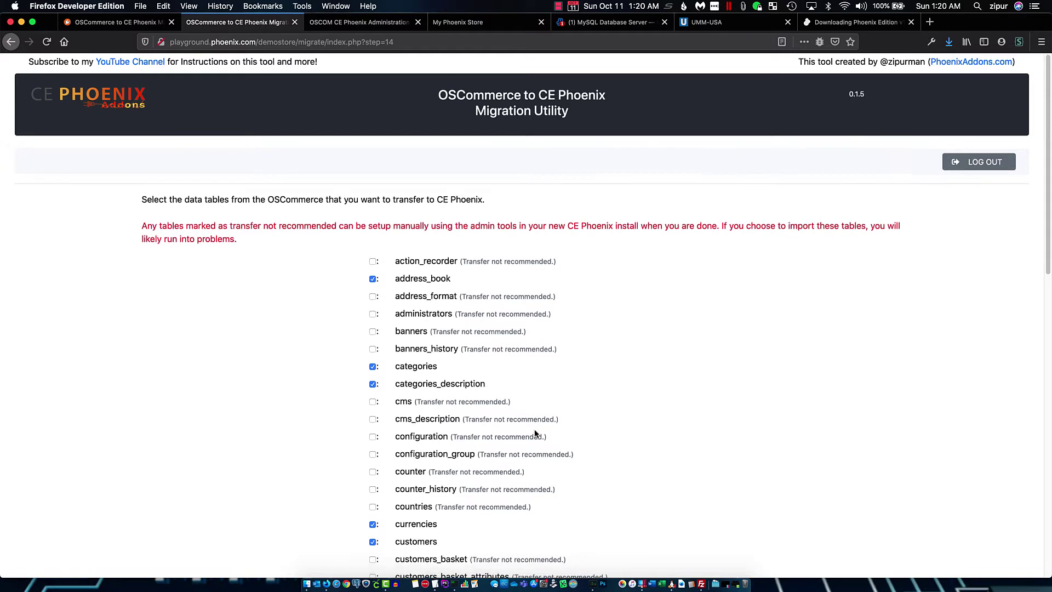
scroll(536, 434, "down", 10)
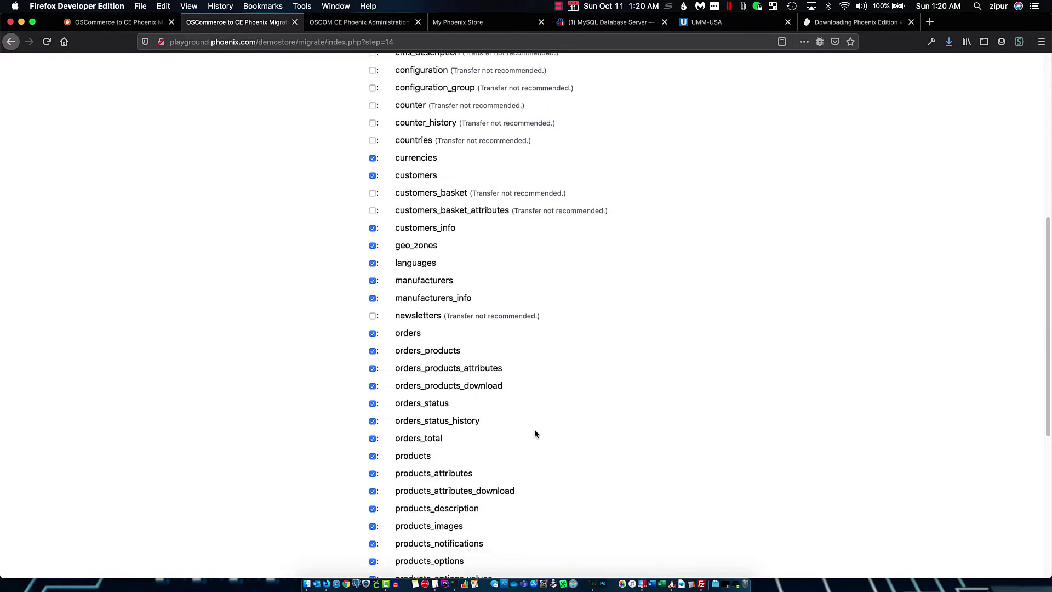
scroll(535, 434, "down", 4)
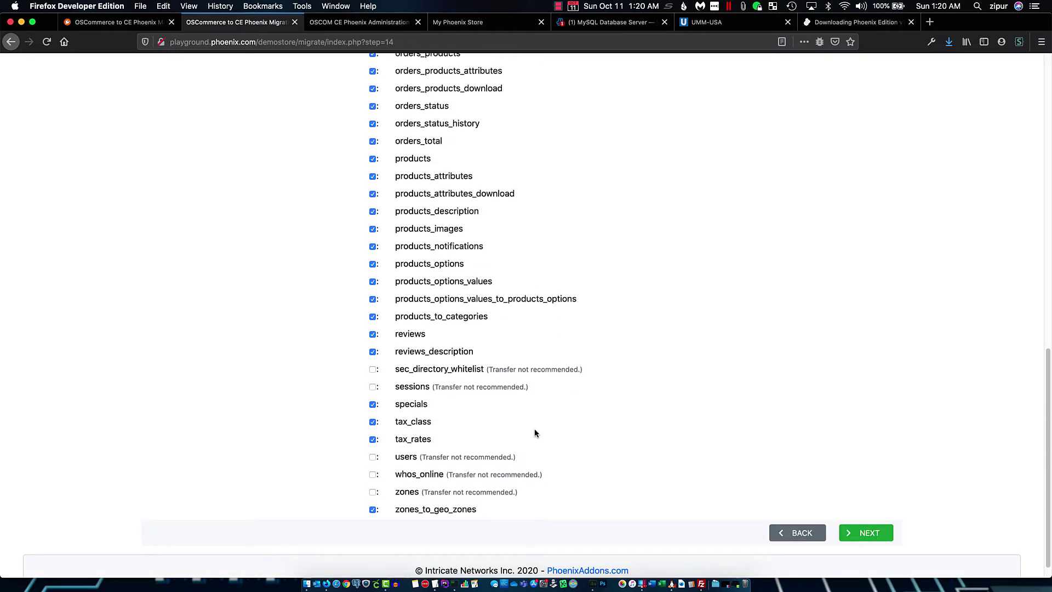
scroll(536, 434, "up", 14)
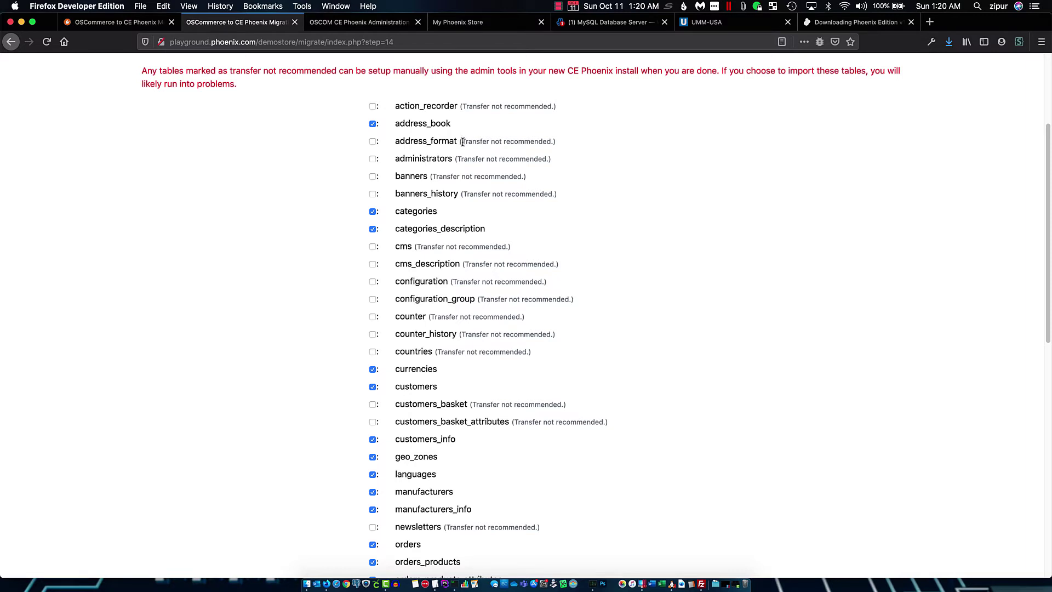
left_click_drag(463, 141, 554, 141)
left_click(653, 151)
Scroll through the table checklist and submit the selected tables for transfer
scroll(422, 309, "down", 1)
scroll(433, 329, "down", 2)
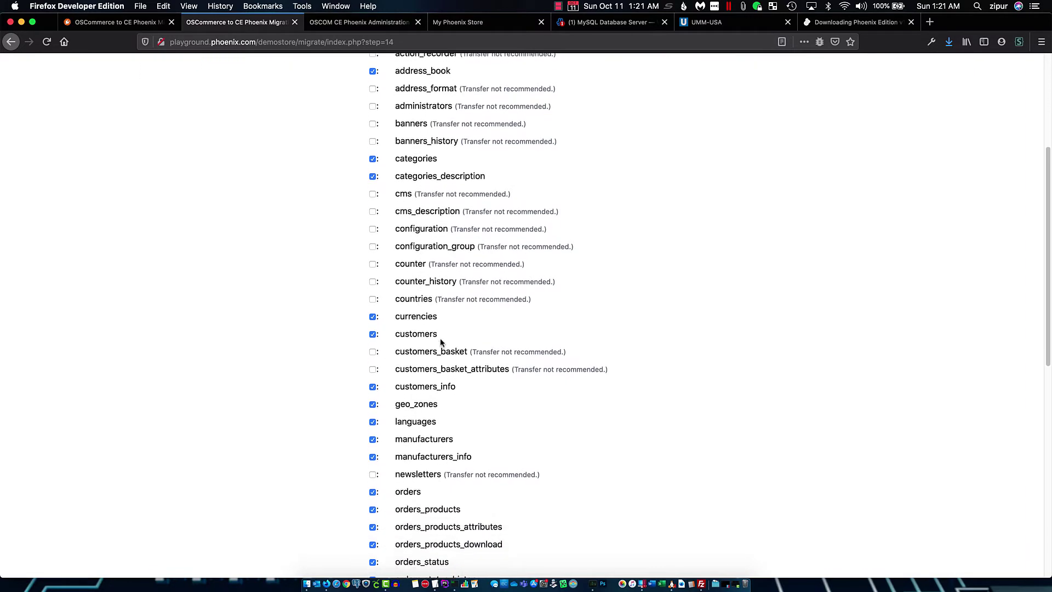
scroll(440, 352, "down", 3)
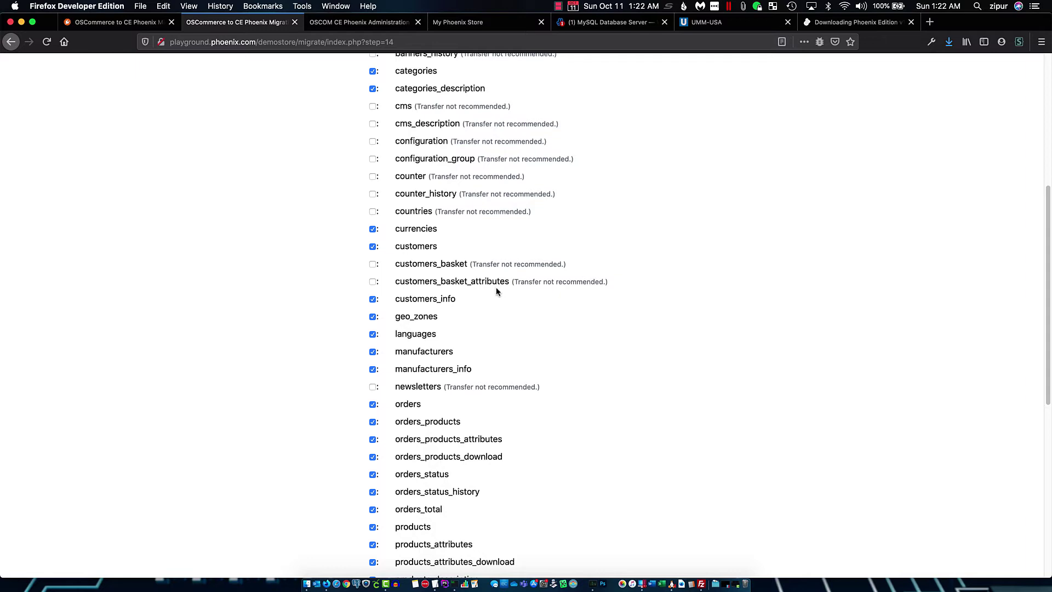
scroll(497, 291, "down", 5)
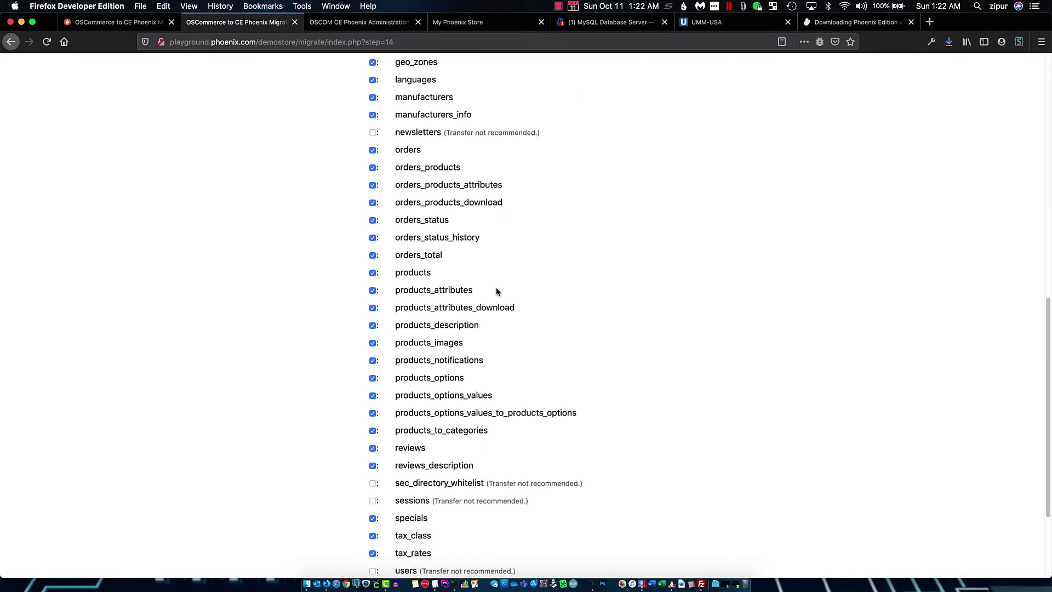
scroll(430, 404, "down", 3)
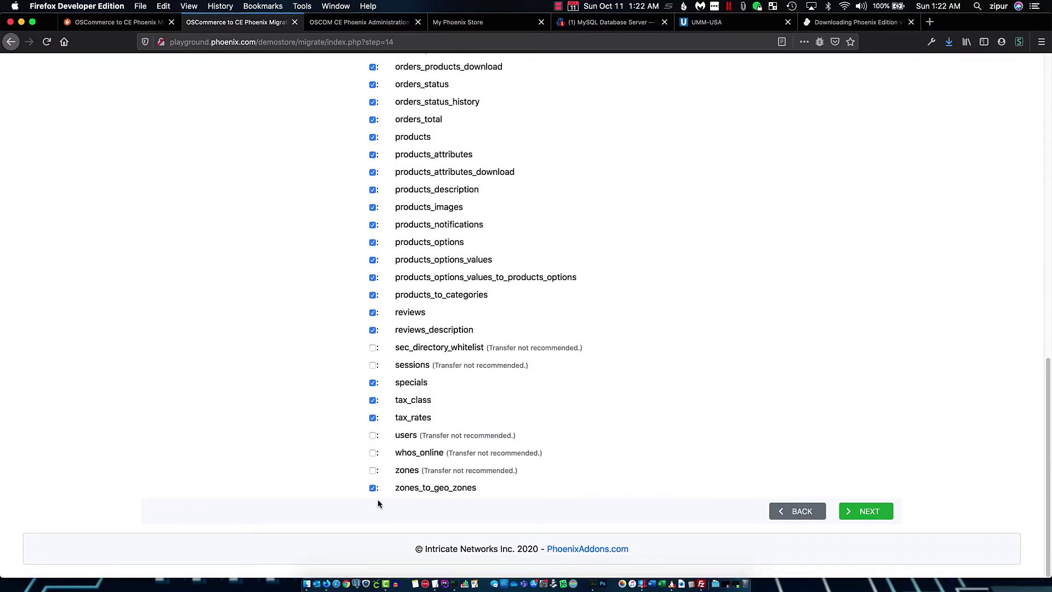
scroll(413, 435, "up", 14)
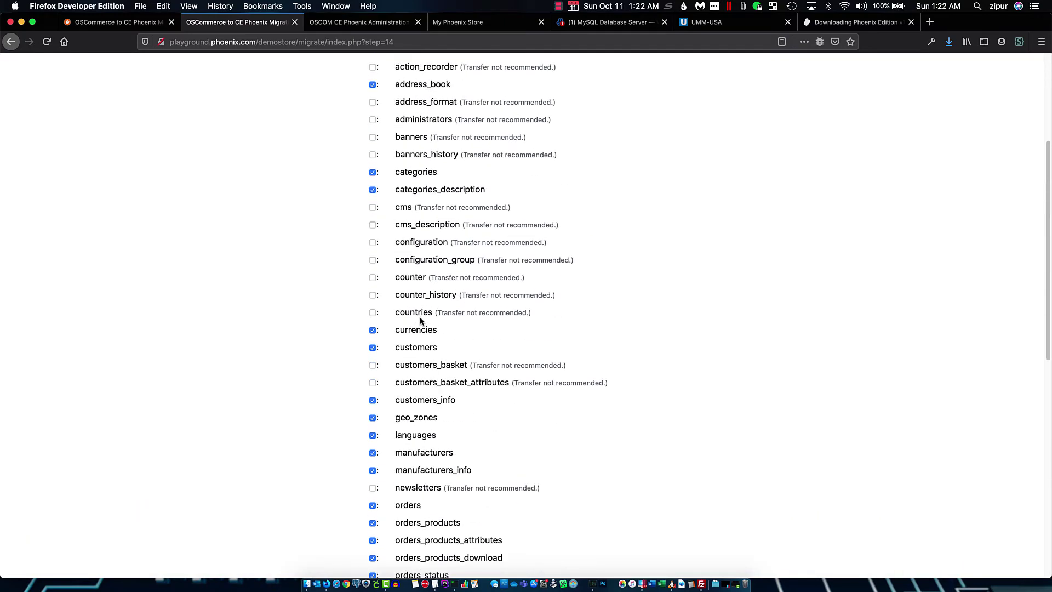
scroll(420, 318, "down", 4)
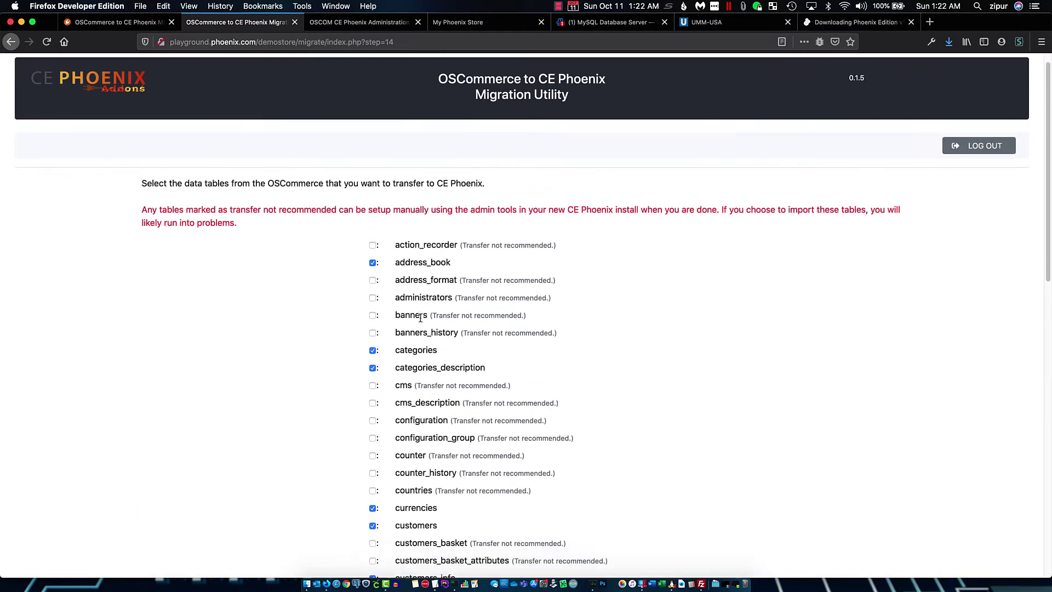
scroll(420, 318, "down", 5)
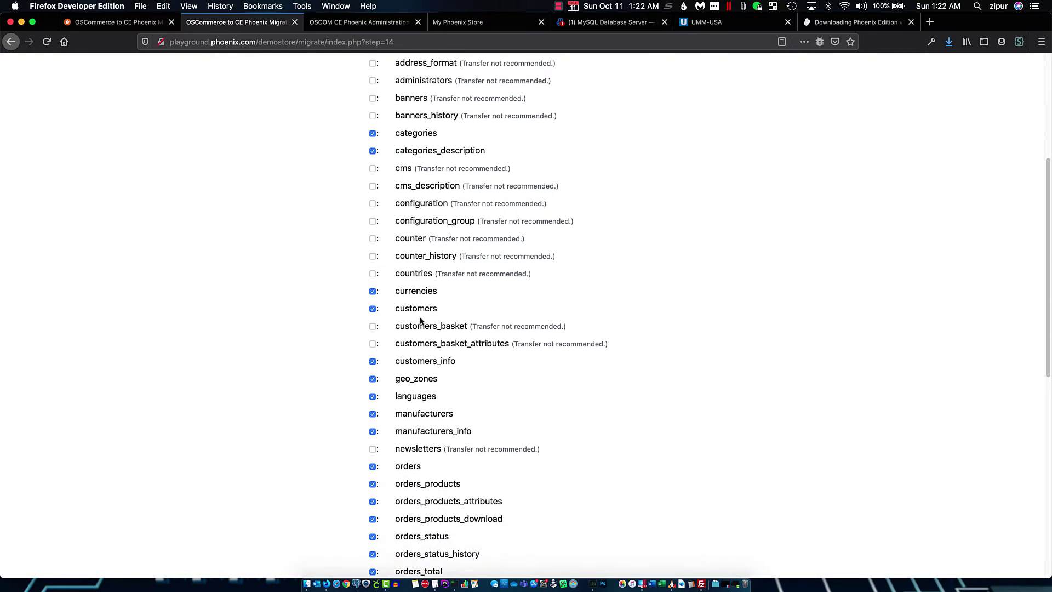
scroll(421, 317, "down", 5)
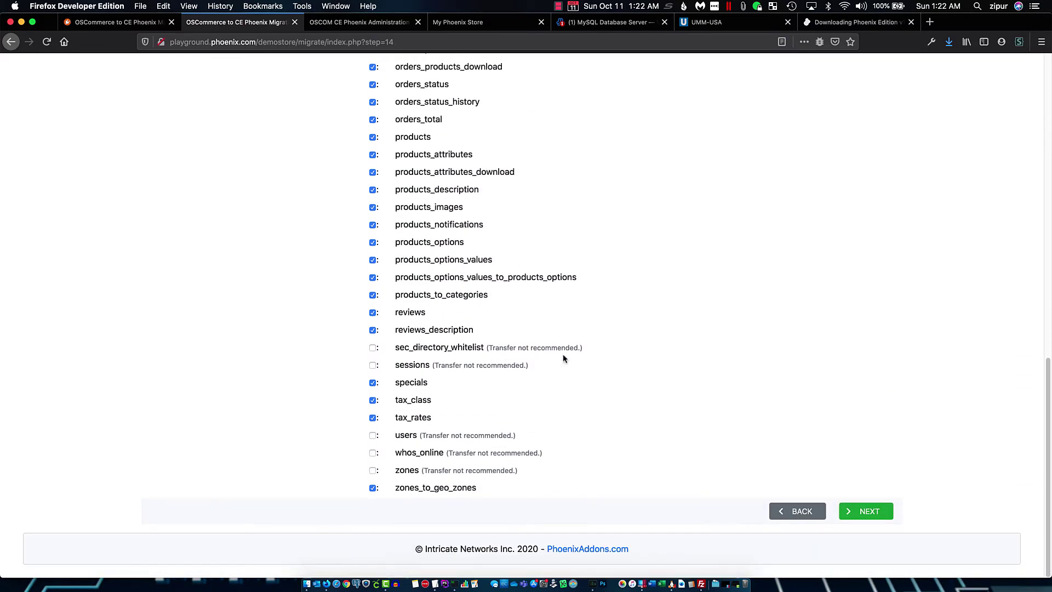
left_click(874, 514)
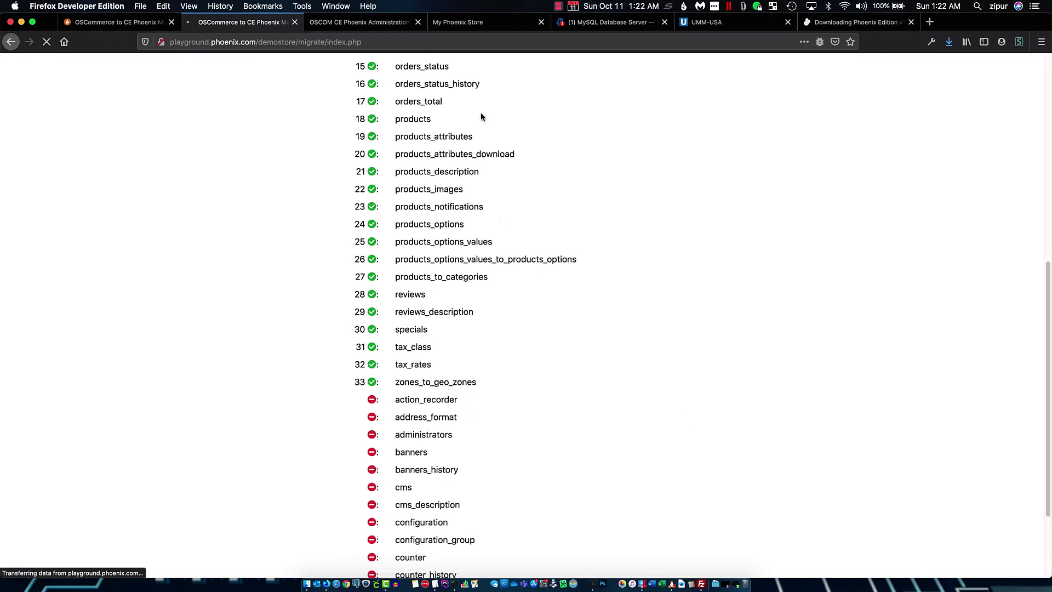
Review the 33 green-checked tables and confirm them to return to the dashboard
scroll(611, 228, "up", 4)
scroll(612, 229, "up", 3)
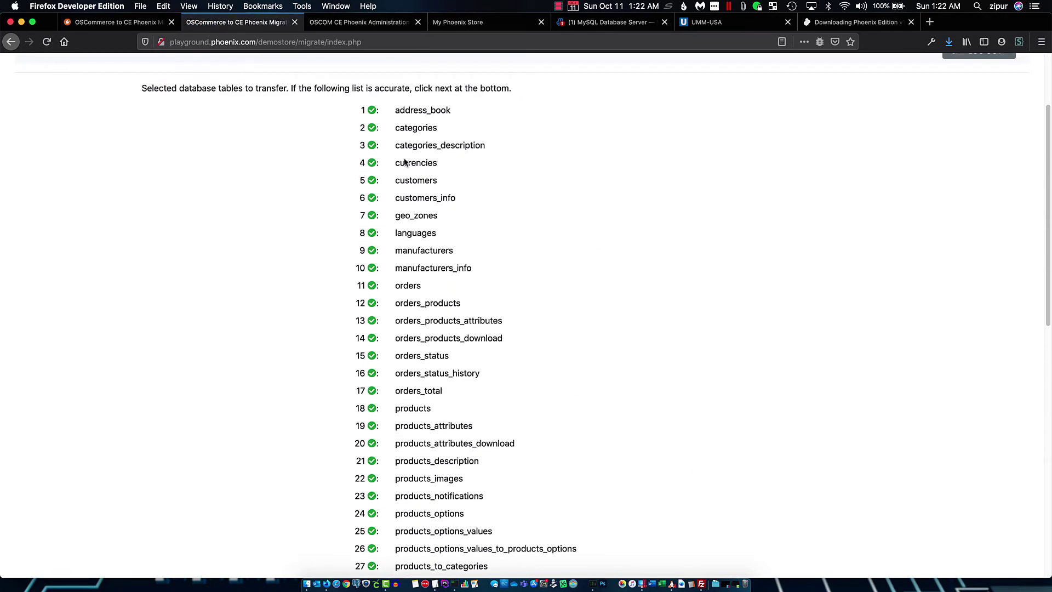
scroll(409, 318, "down", 10)
scroll(409, 324, "down", 9)
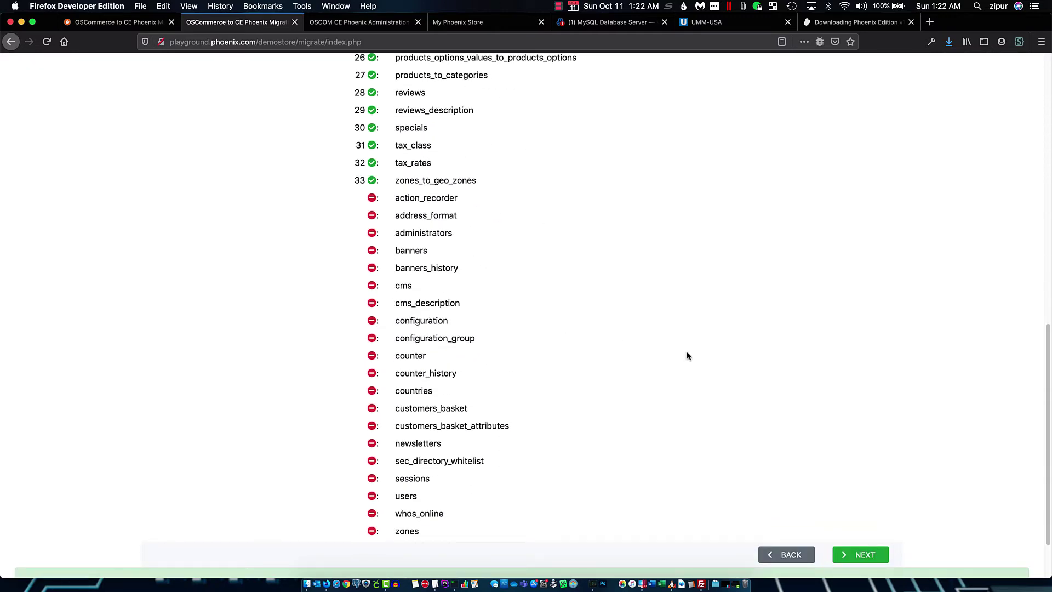
left_click(862, 553)
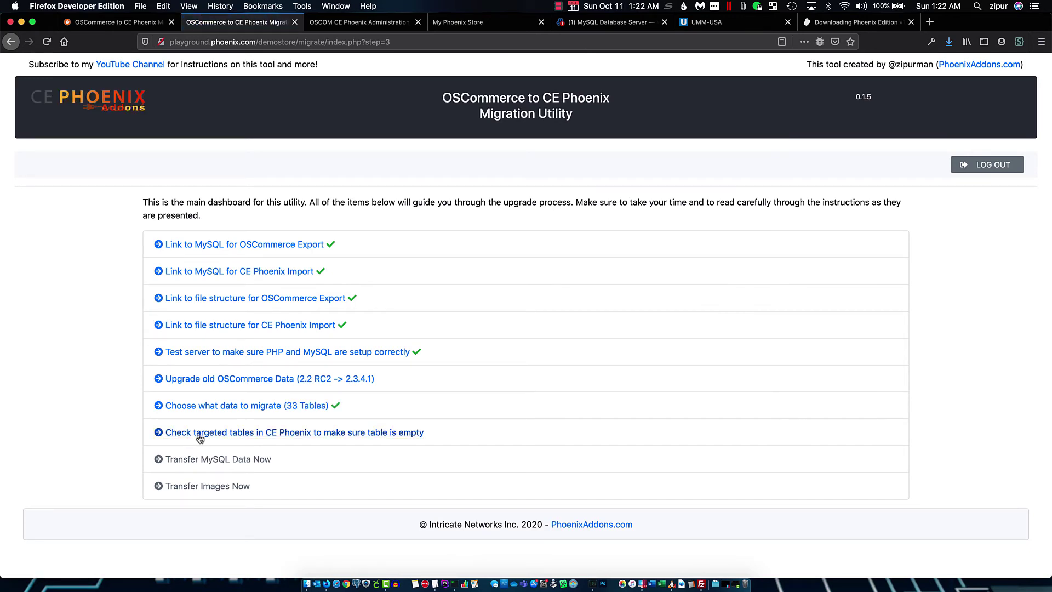
Run the CE Phoenix target-table check, note geo_zones and languages get overwritten, then reopen table selection
left_click(271, 434)
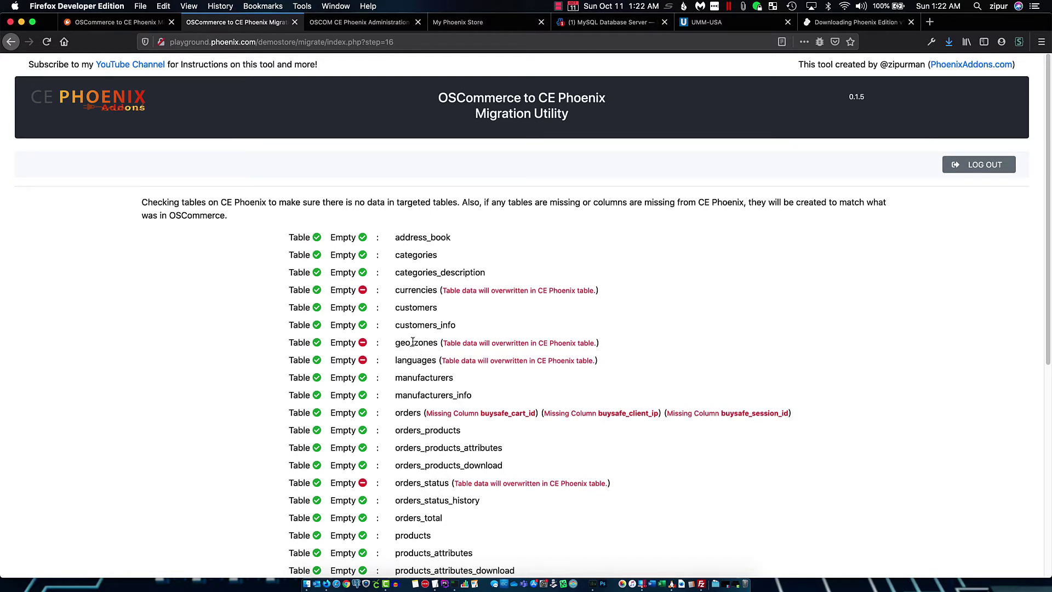
triple_click(407, 364)
left_click(417, 354)
double_click(416, 341)
scroll(476, 375, "down", 5)
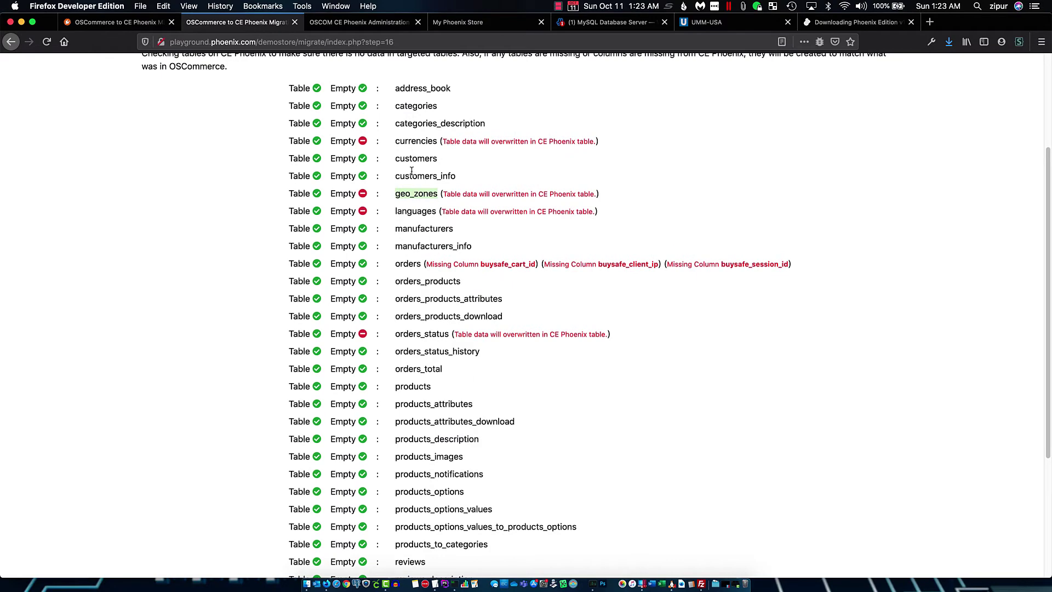
scroll(440, 366, "down", 6)
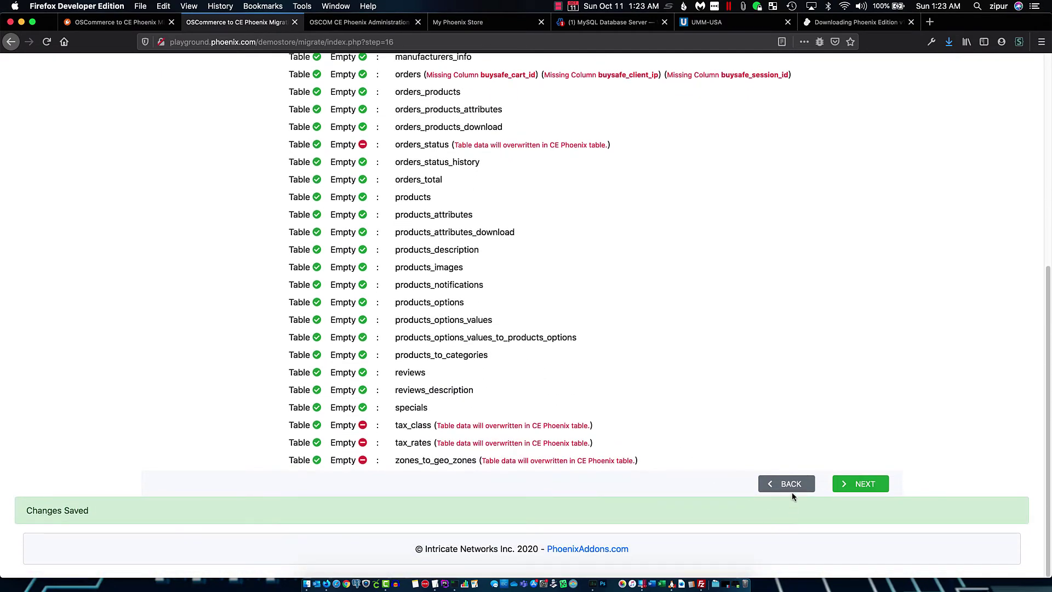
left_click(790, 484)
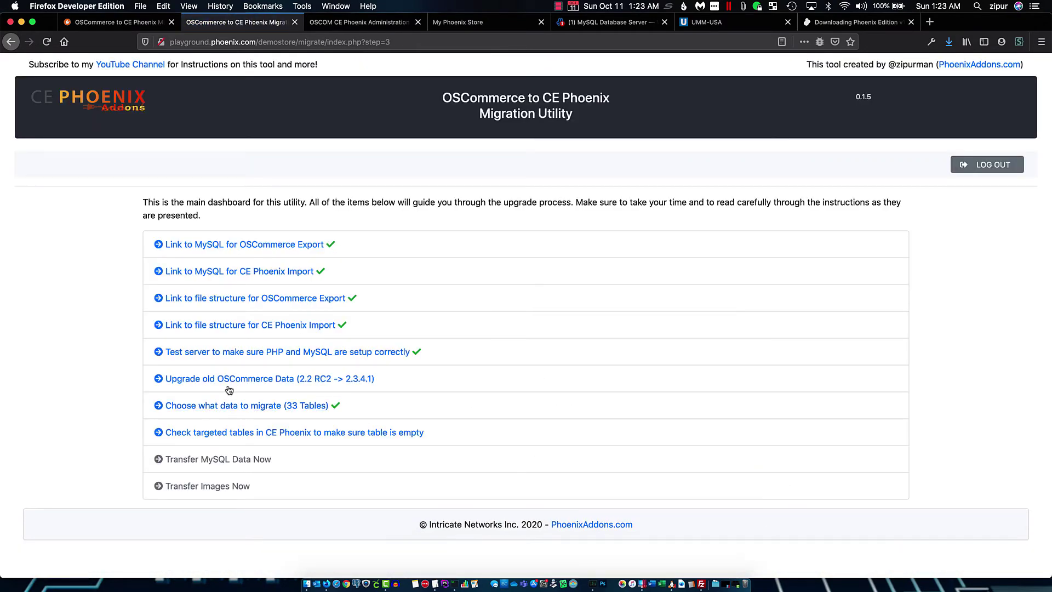
left_click(237, 407)
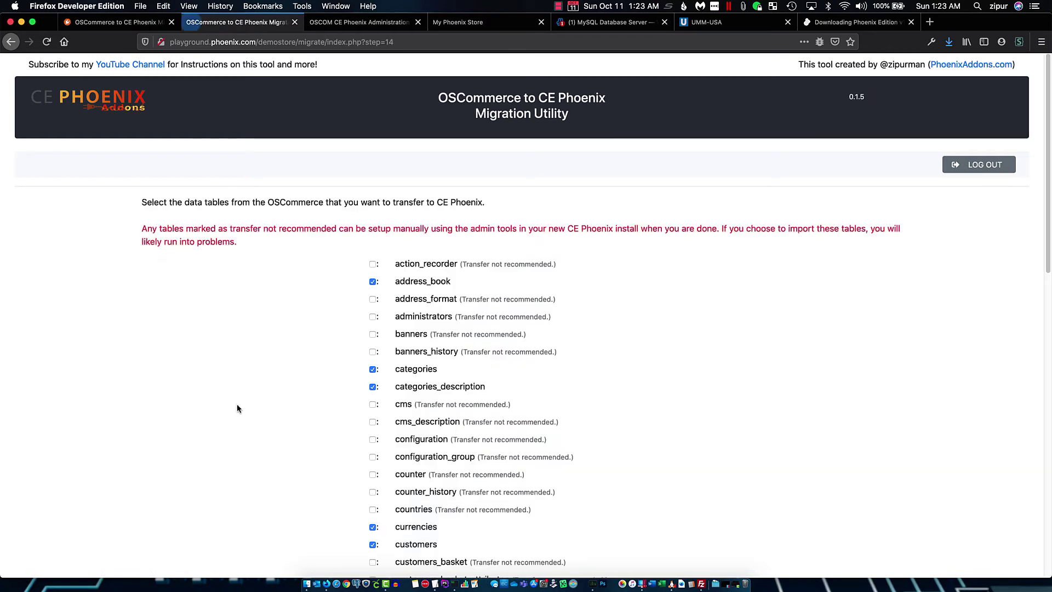
Untick geo_zones, languages and zones_to_geo_zones and submit the revised table selection
scroll(425, 367, "down", 3)
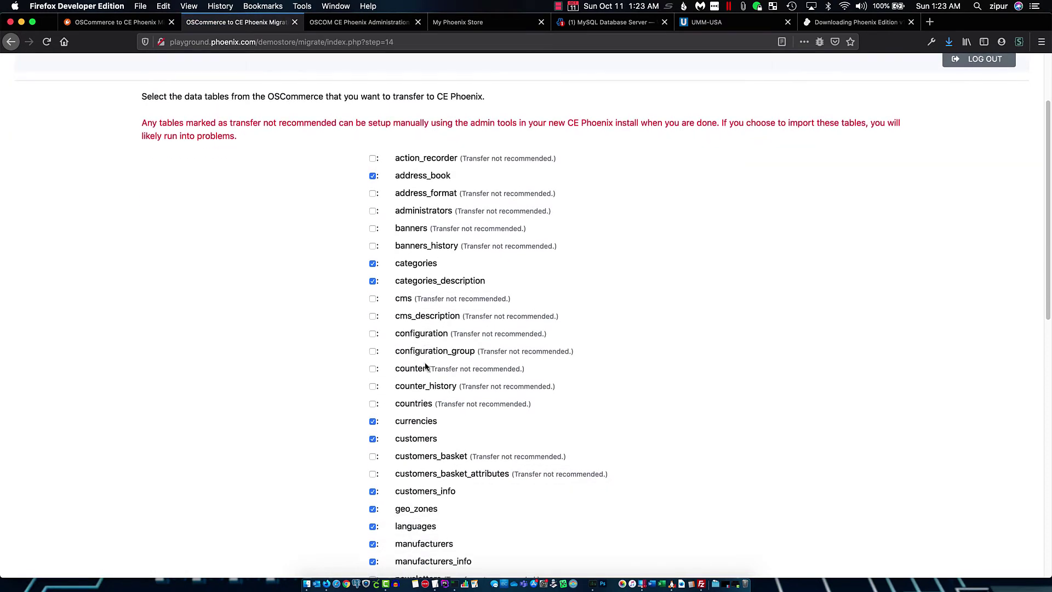
scroll(425, 367, "down", 3)
left_click(373, 431)
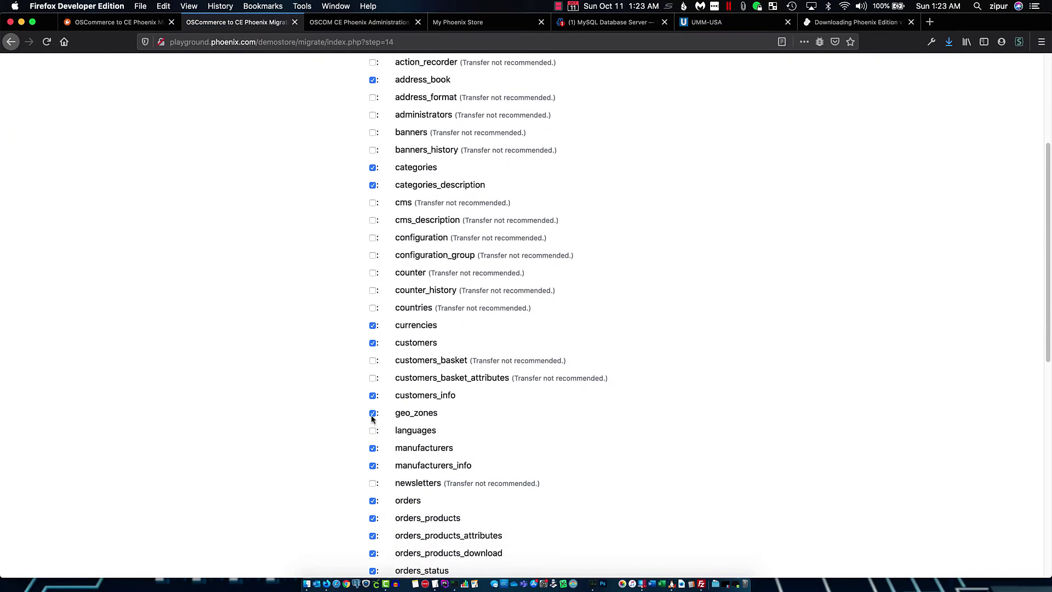
scroll(467, 420, "down", 10)
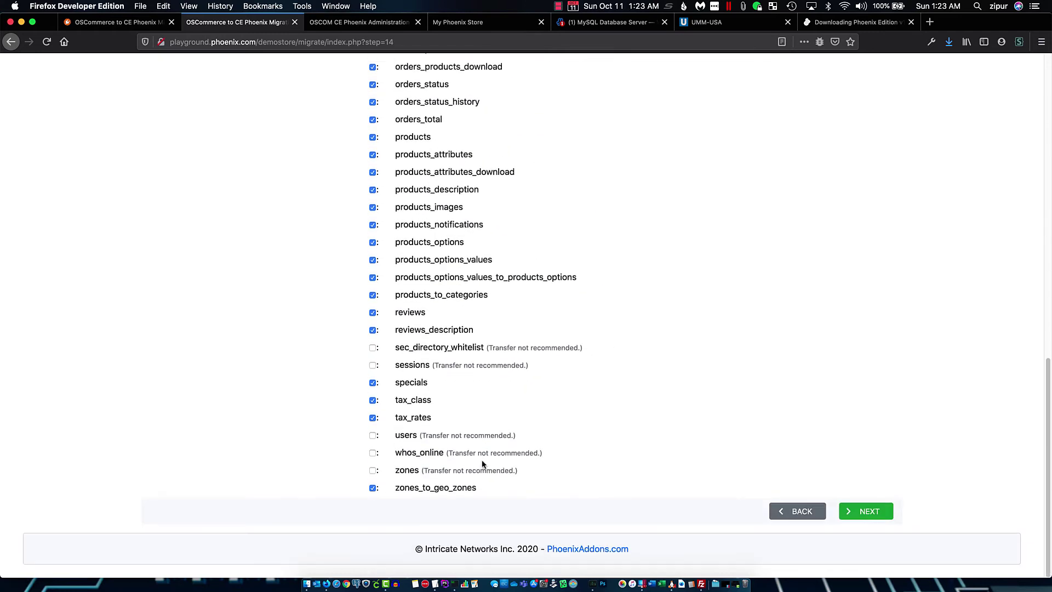
left_click(373, 489)
scroll(639, 485, "up", 9)
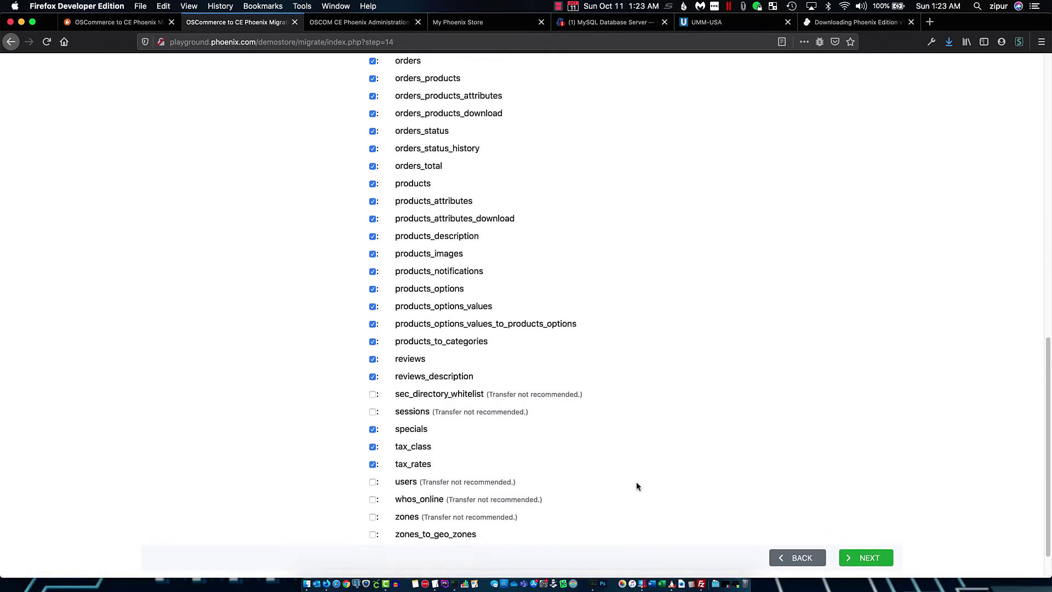
scroll(637, 486, "up", 5)
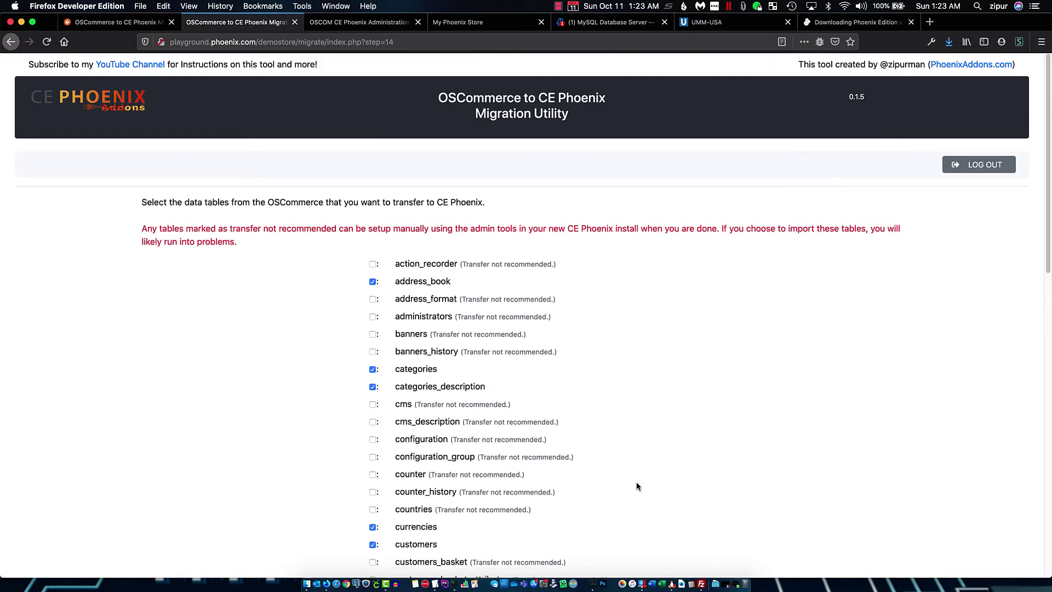
scroll(636, 486, "down", 12)
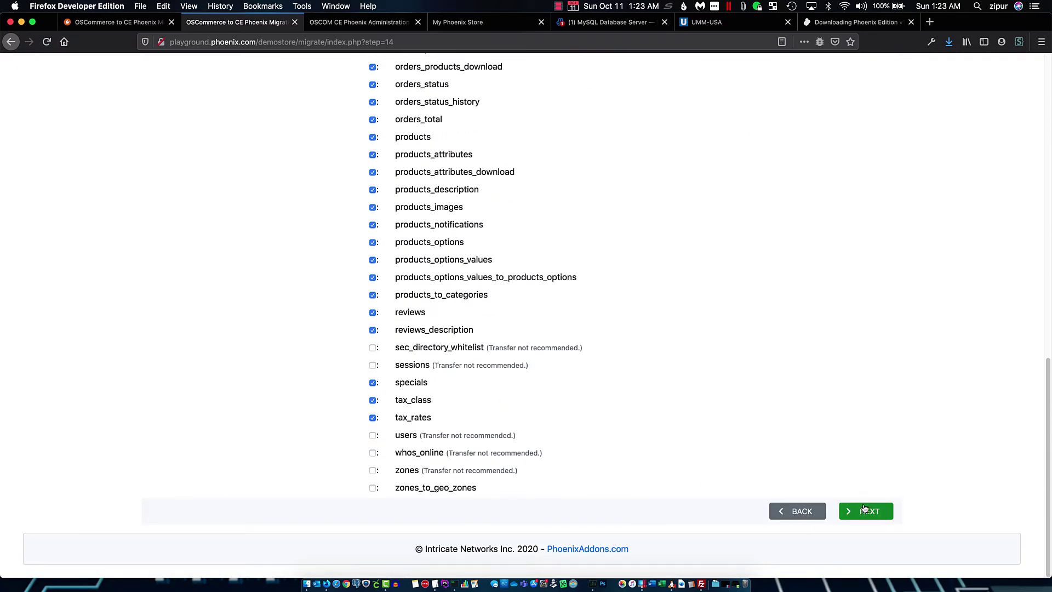
left_click(870, 512)
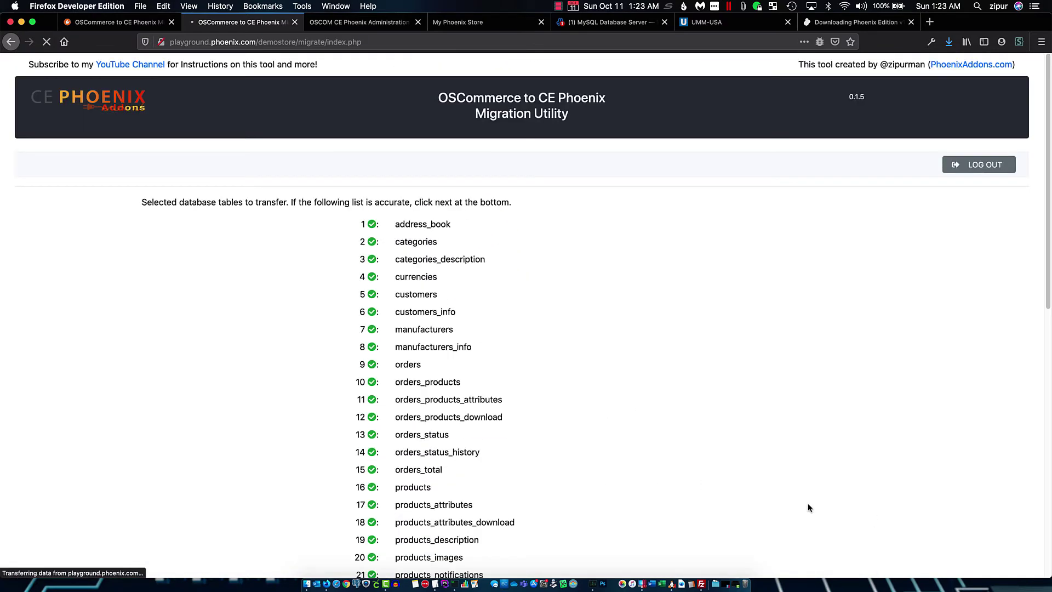
Confirm the remaining 30 tables and return to the dashboard
scroll(888, 497, "down", 11)
scroll(942, 503, "down", 5)
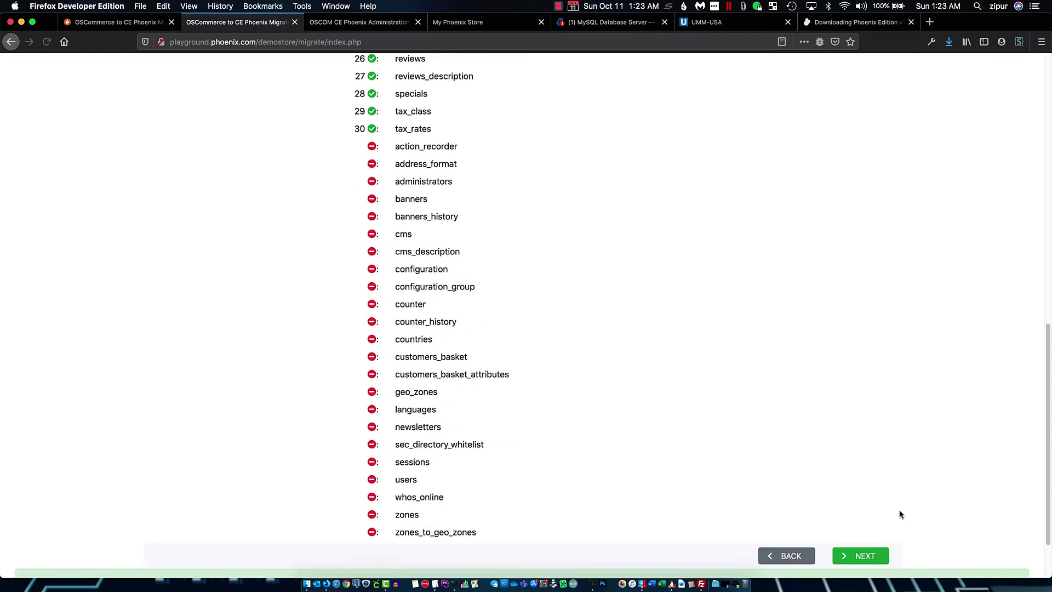
left_click(857, 485)
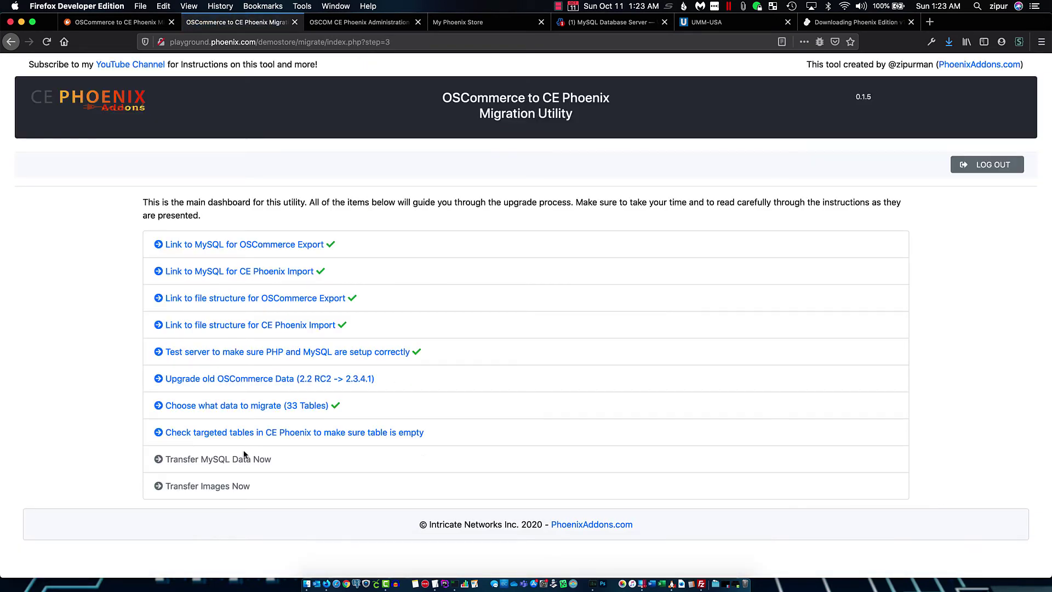
left_click(249, 434)
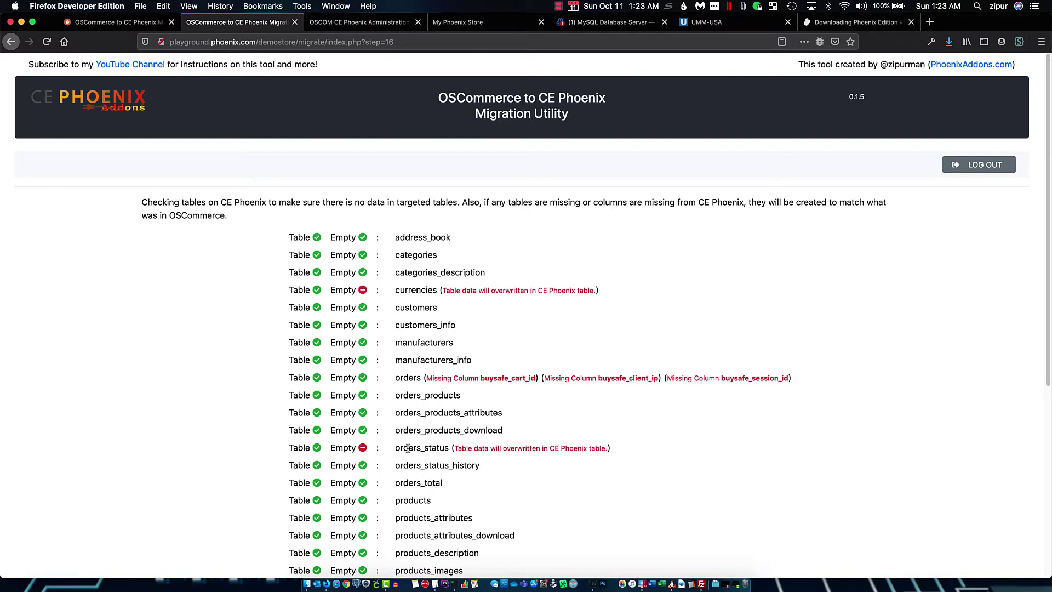
scroll(408, 497, "down", 3)
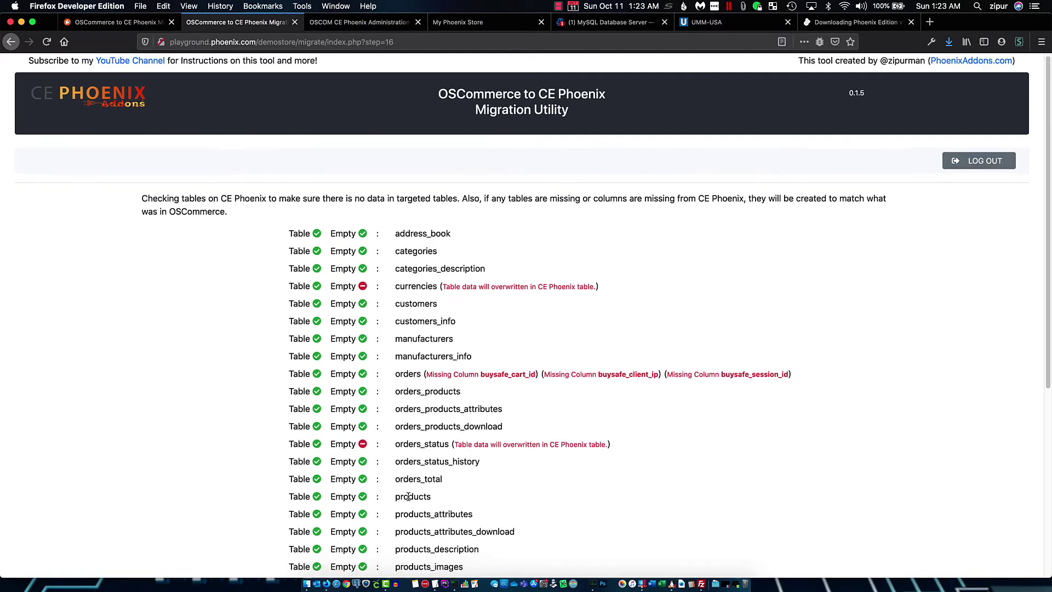
scroll(409, 496, "down", 3)
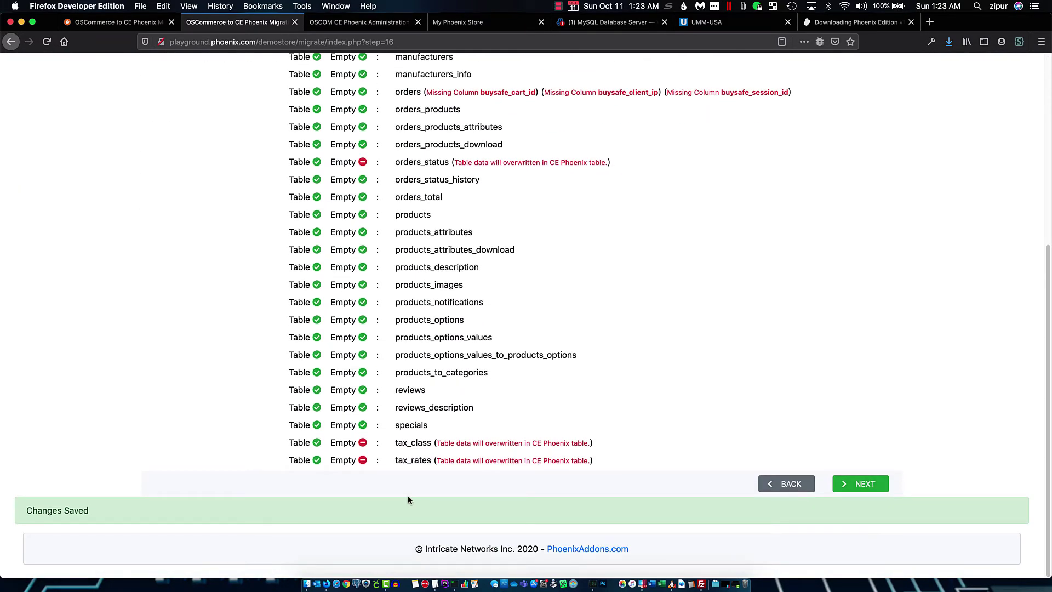
scroll(393, 350, "up", 2)
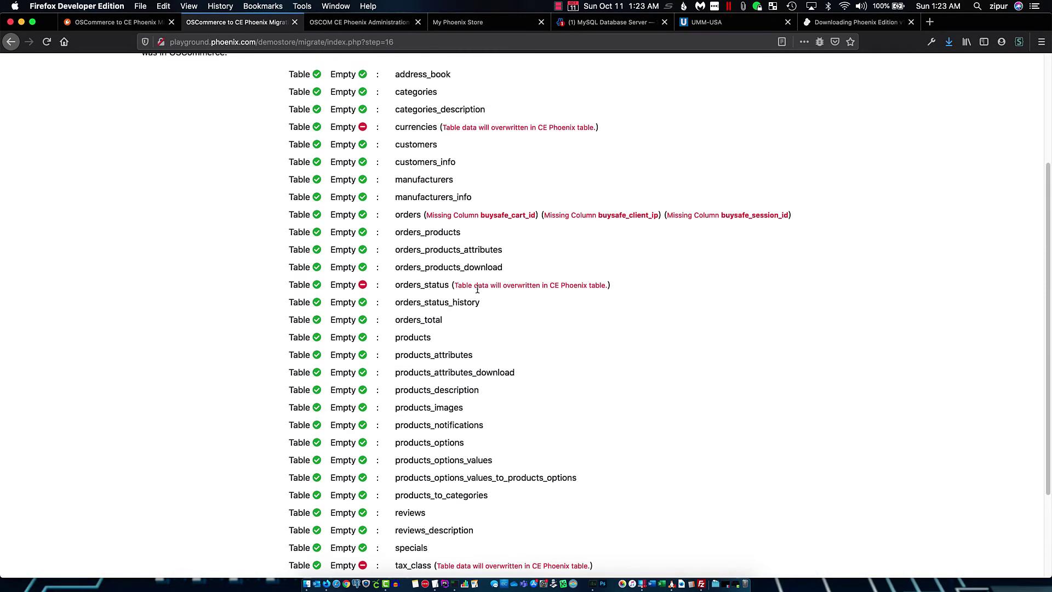
scroll(463, 282, "up", 1)
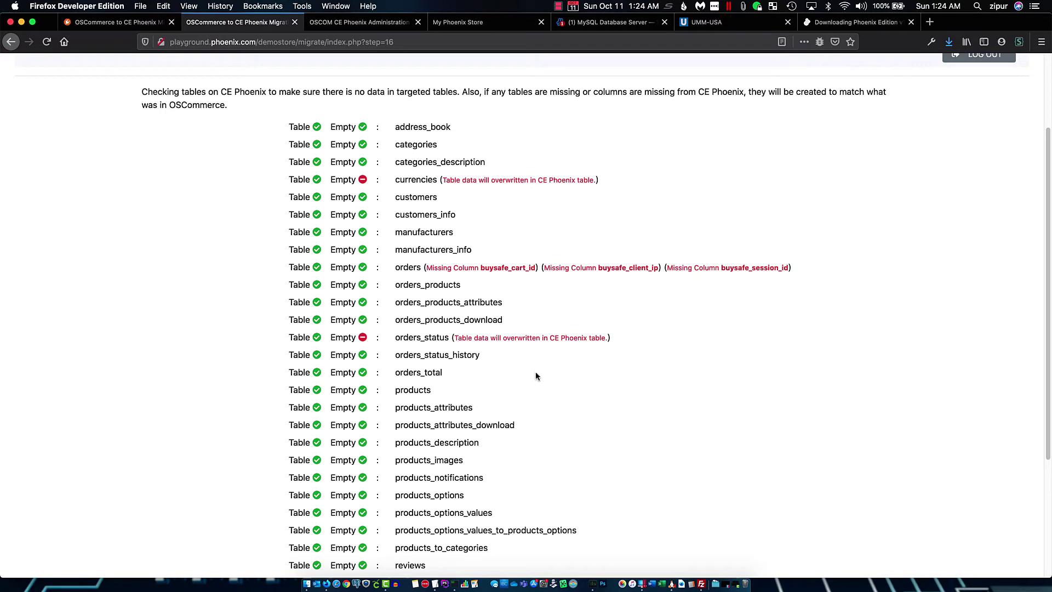
scroll(547, 435, "down", 5)
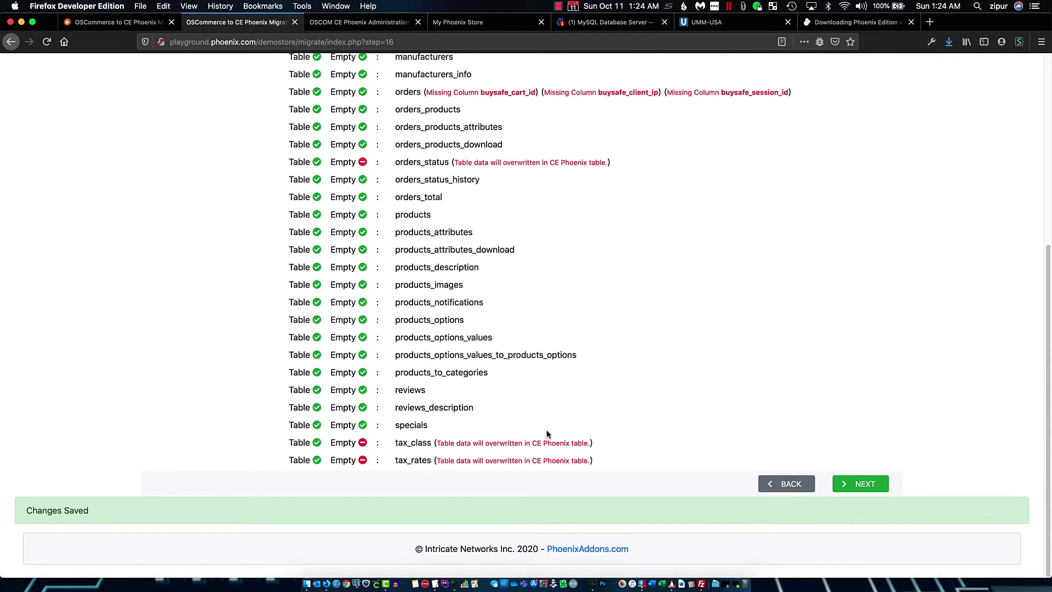
scroll(546, 434, "up", 3)
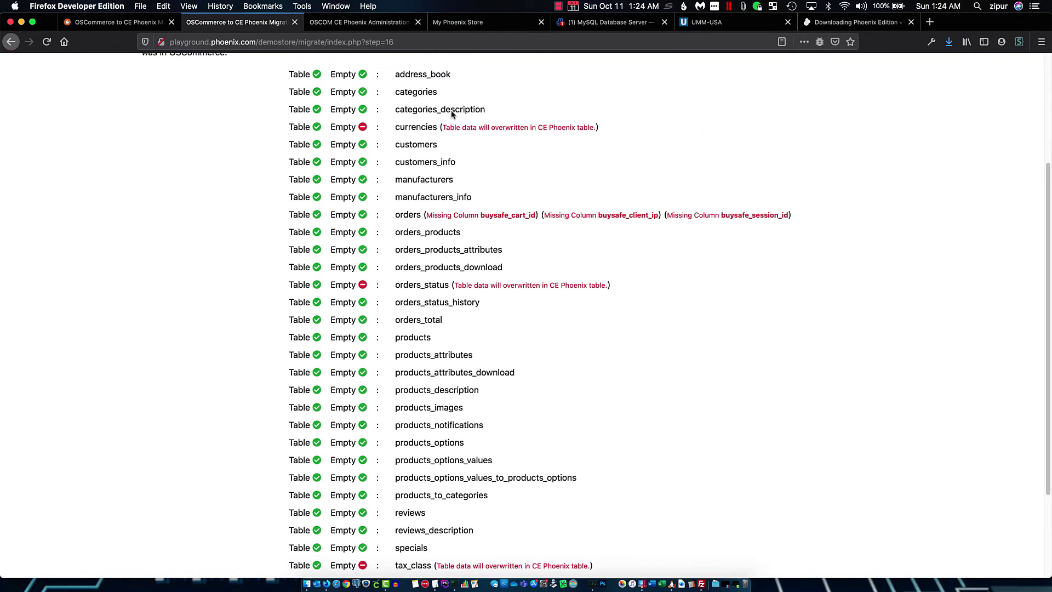
scroll(673, 472, "down", 4)
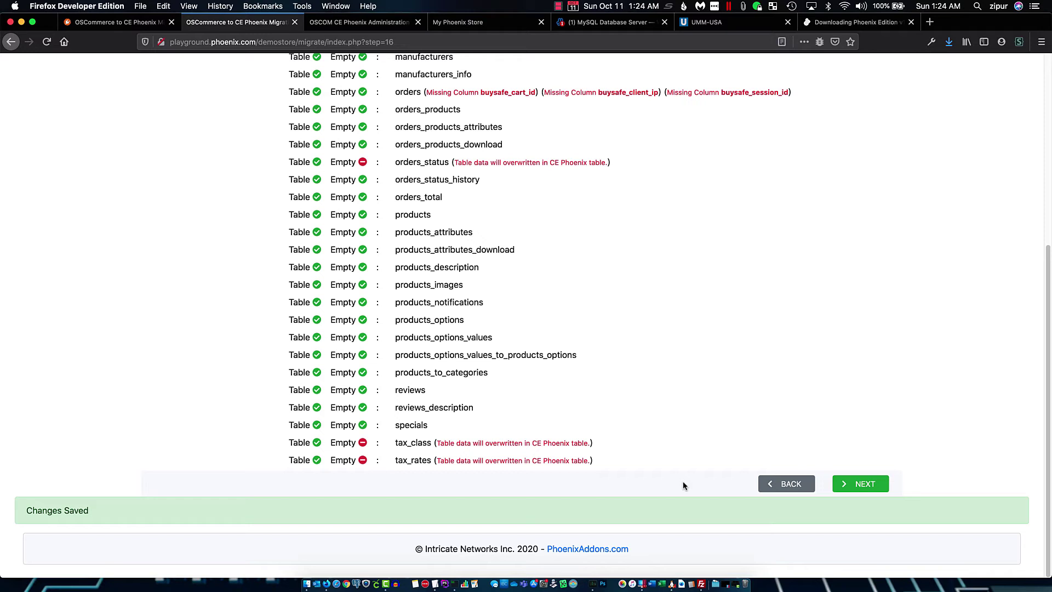
Return to the dashboard and start the MySQL transfer into CE Phoenix, noting the orders missing-column note
left_click(868, 487)
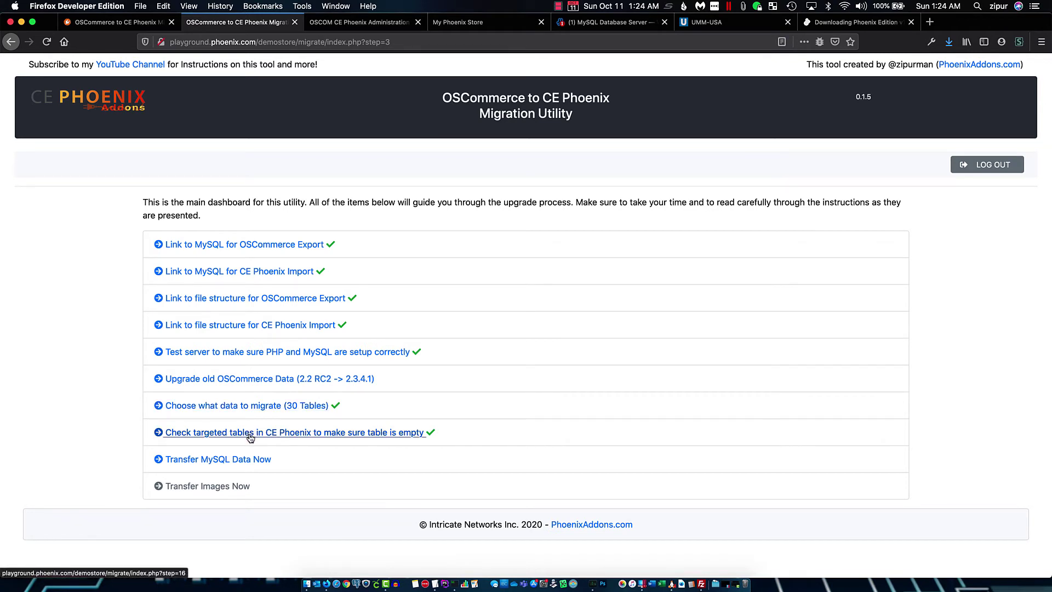
left_click(340, 434)
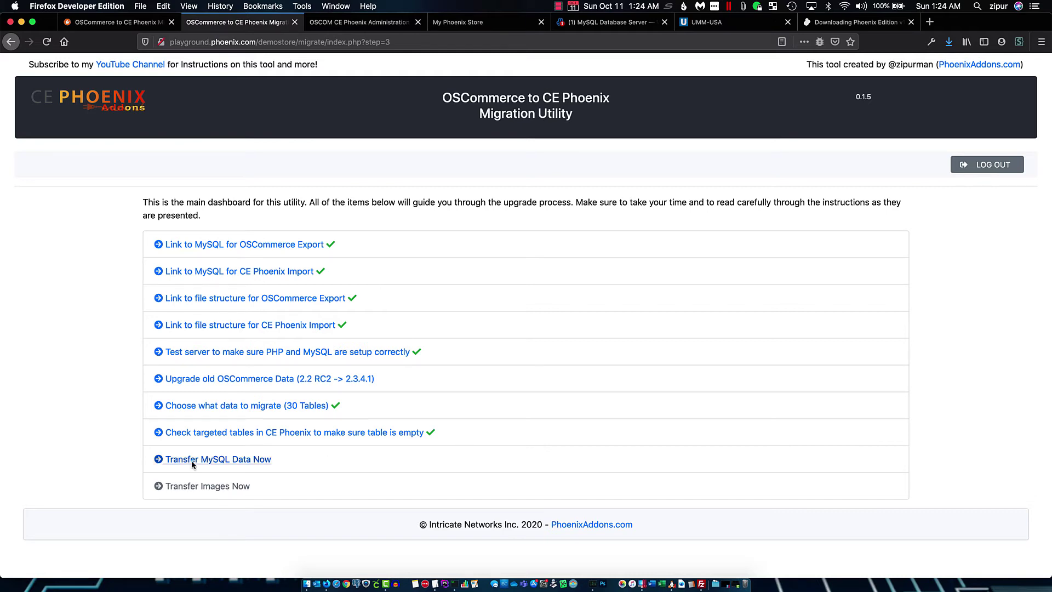
left_click(215, 459)
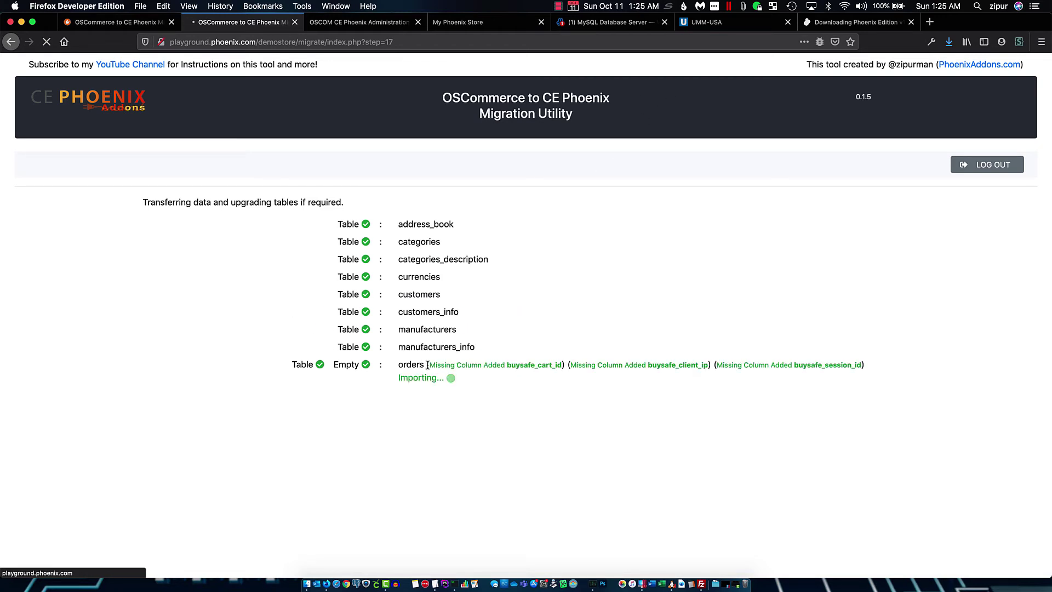
left_click_drag(428, 366, 477, 368)
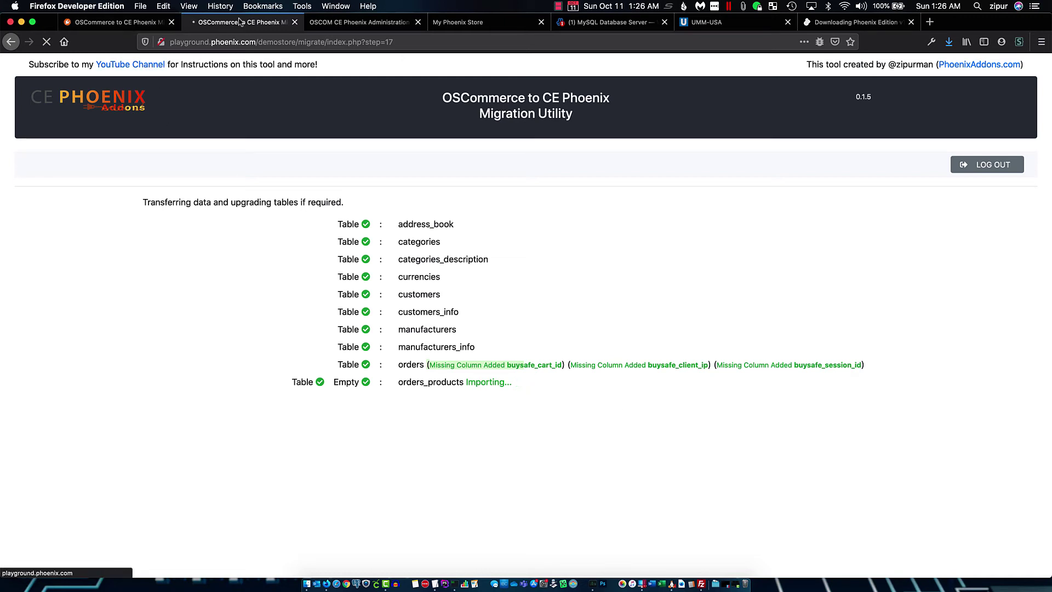
Switch to the PhoenixAddons migration utility article and browse the FREE ADD-ONS listing
left_click(137, 23)
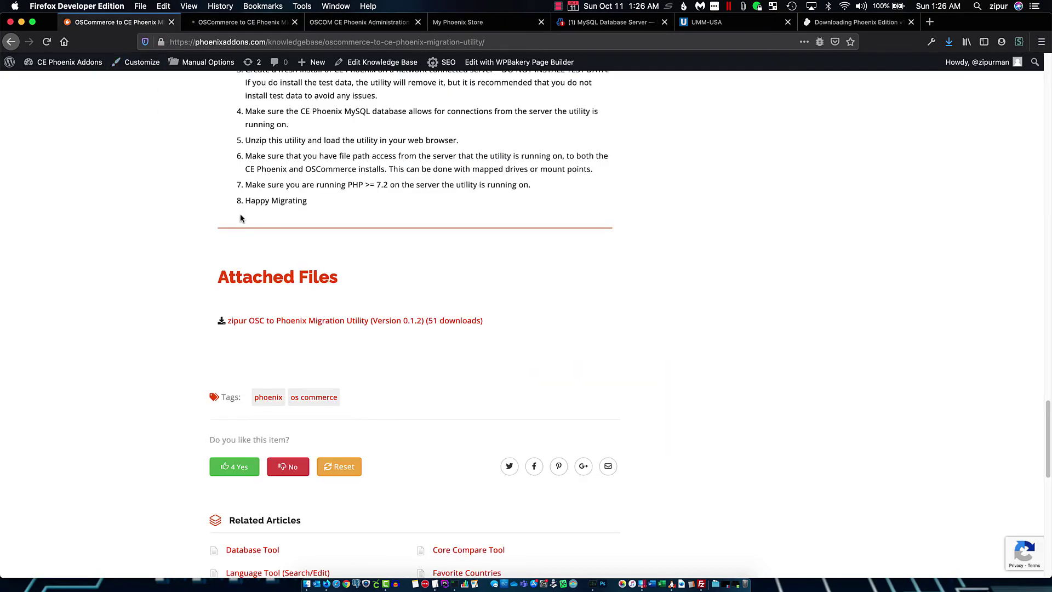
scroll(239, 216, "up", 20)
scroll(244, 235, "up", 1)
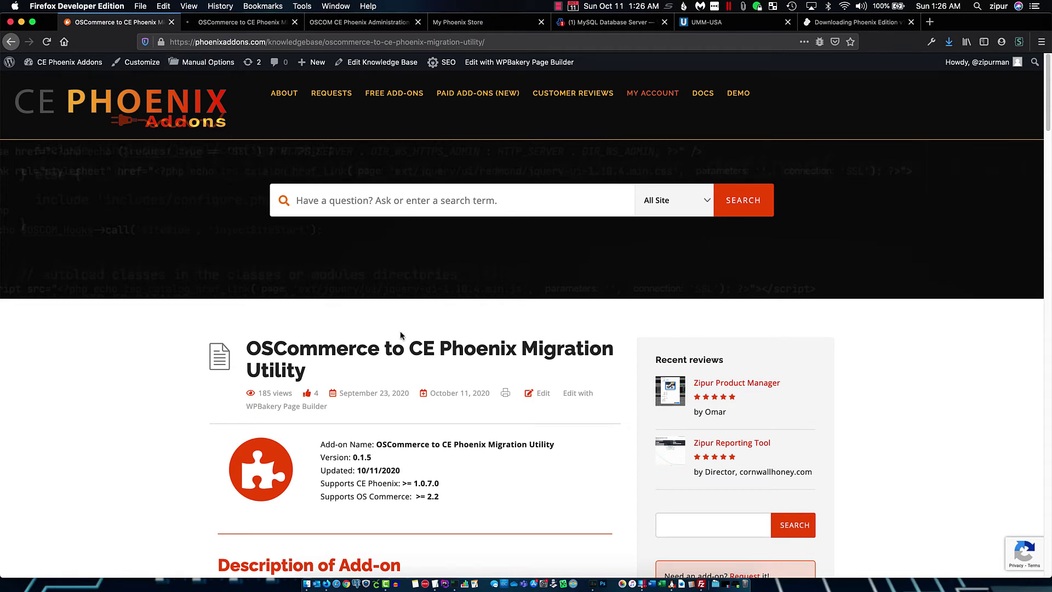
left_click(402, 102)
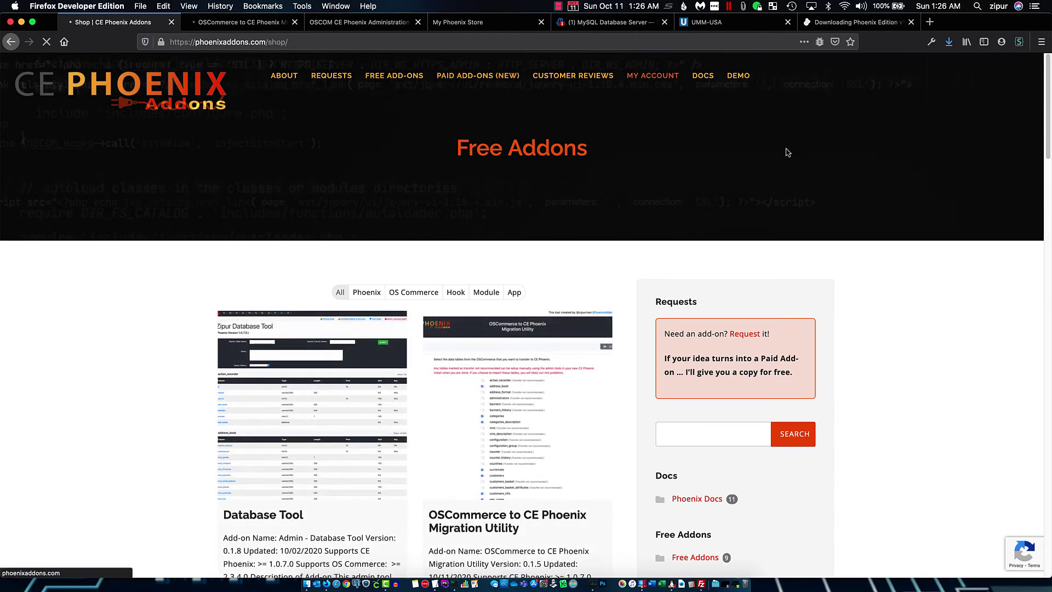
scroll(737, 200, "down", 3)
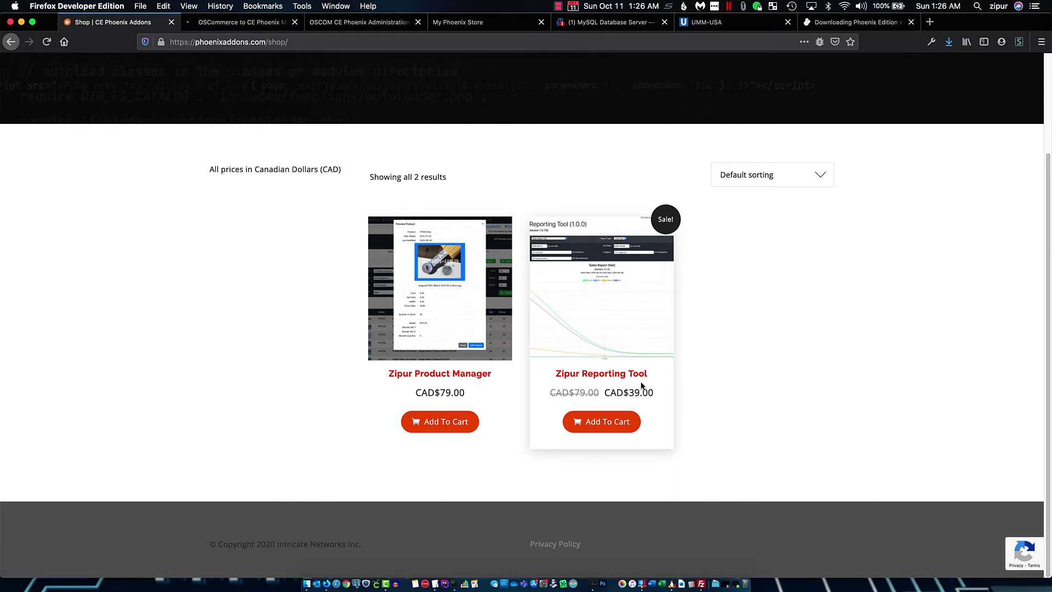
scroll(638, 379, "up", 3)
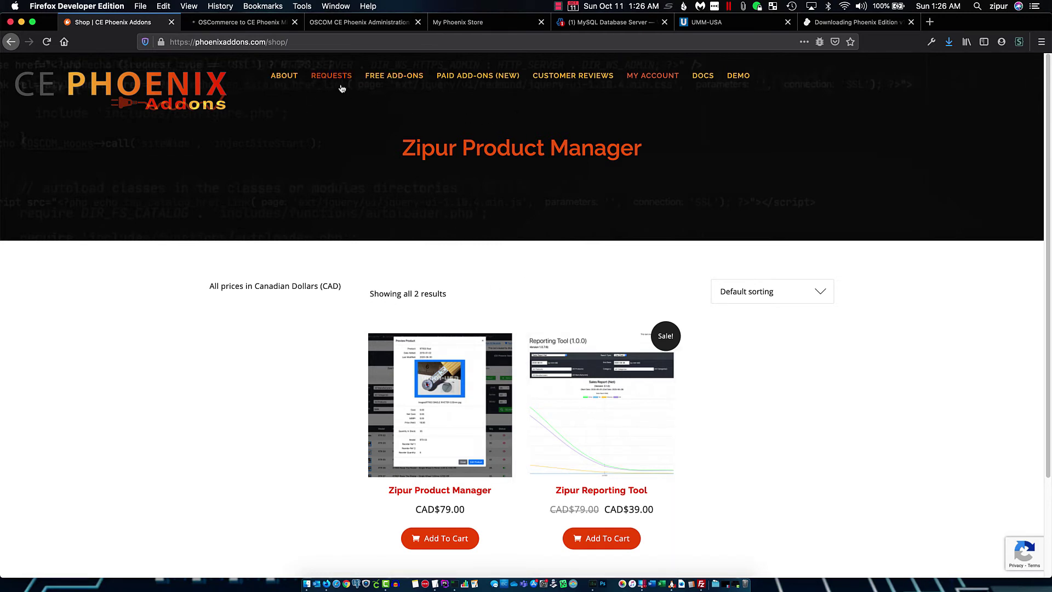
Go to REQUESTS and look over the Request An Add-on form
left_click(394, 76)
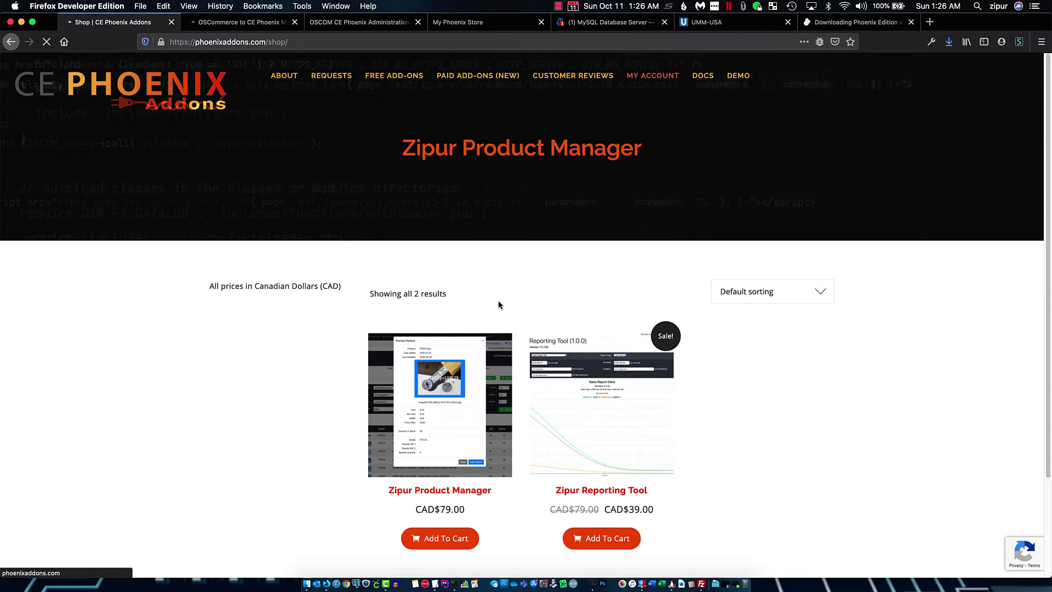
scroll(392, 289, "down", 4)
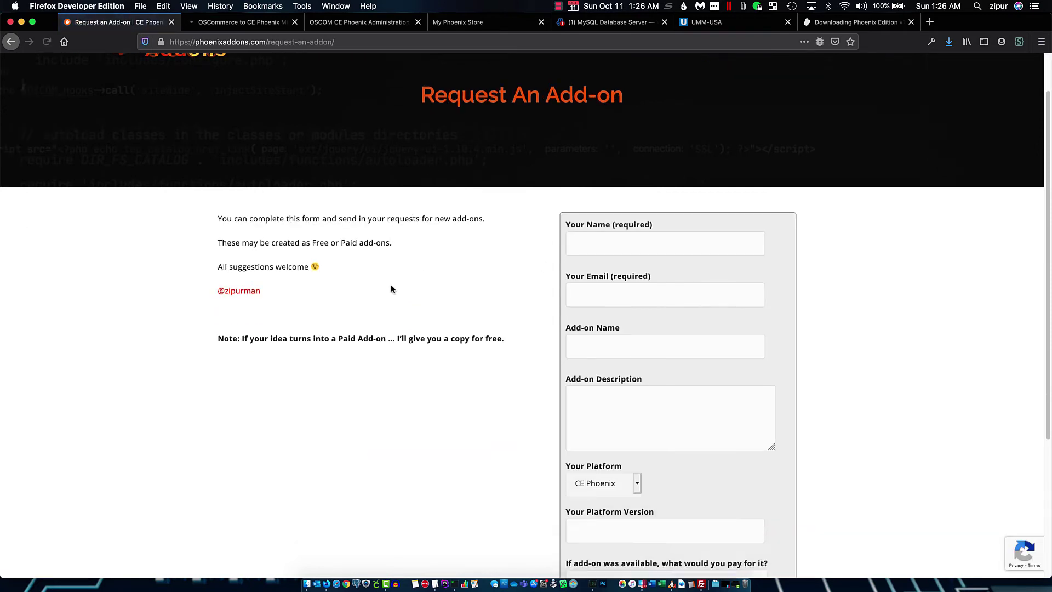
scroll(435, 352, "up", 4)
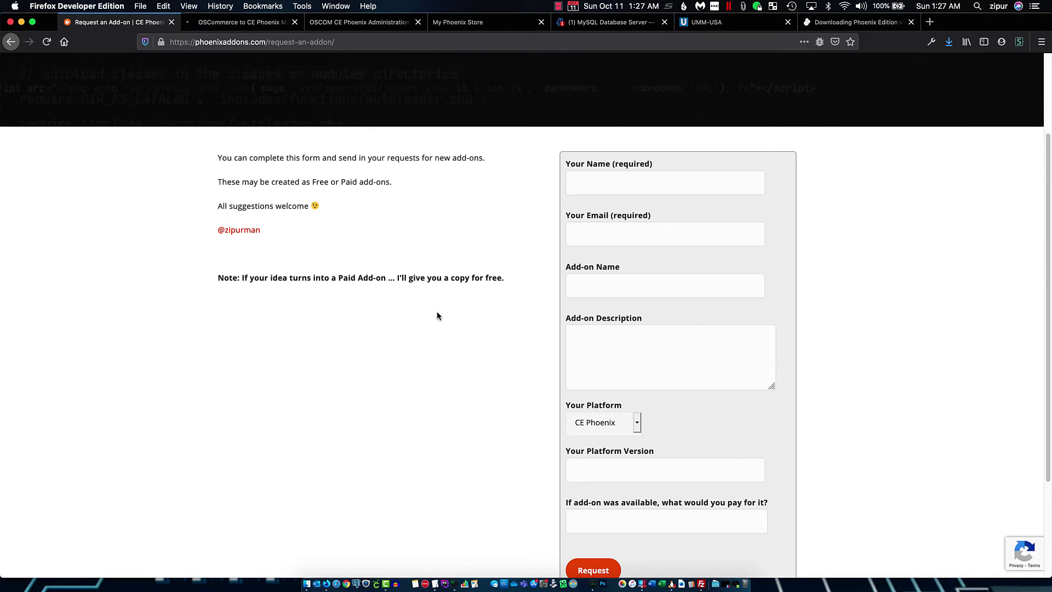
scroll(437, 315, "up", 4)
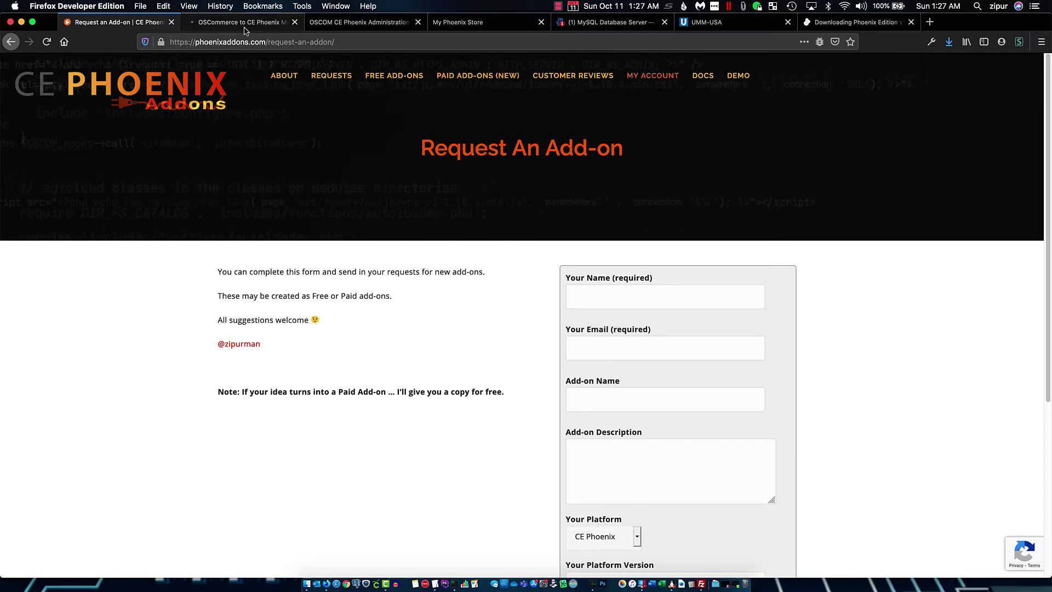
Check the empty Categories / Products page in the admin, then follow the Phoenix Club link
left_click(370, 25)
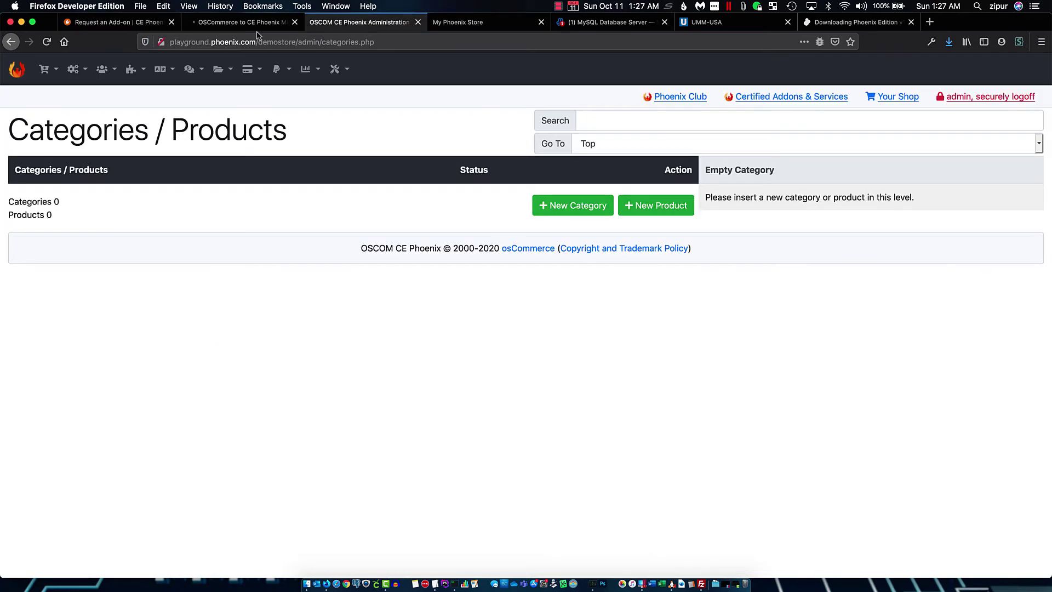
left_click(235, 24)
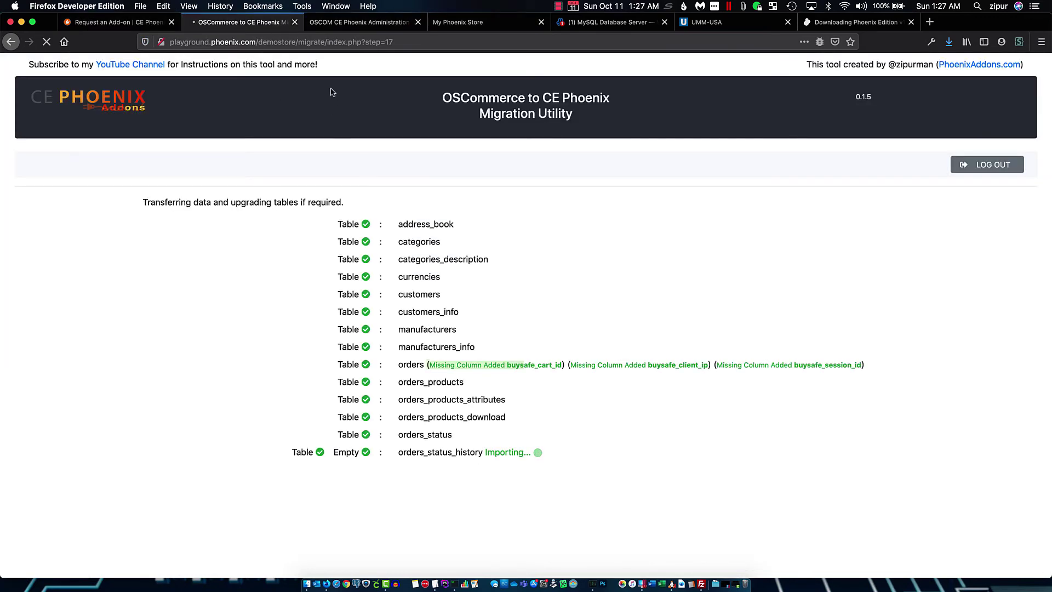
left_click(341, 24)
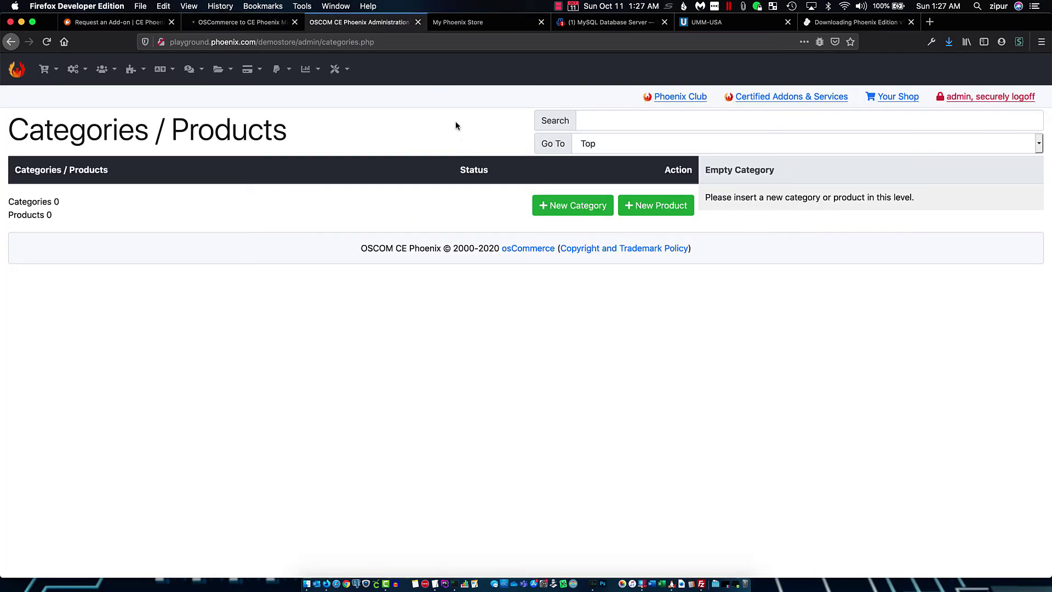
left_click(819, 128)
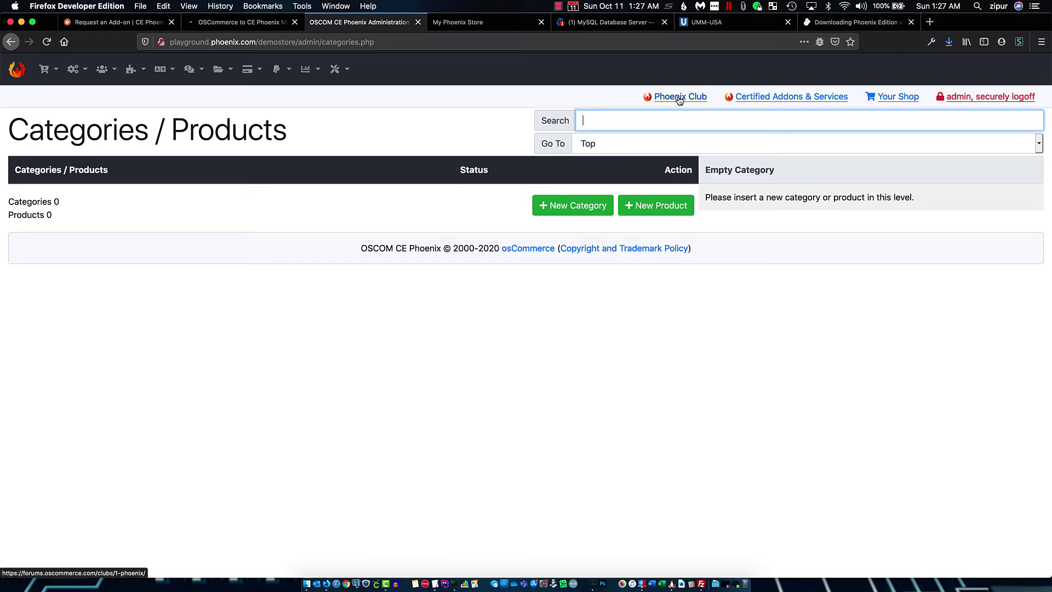
left_click(680, 97)
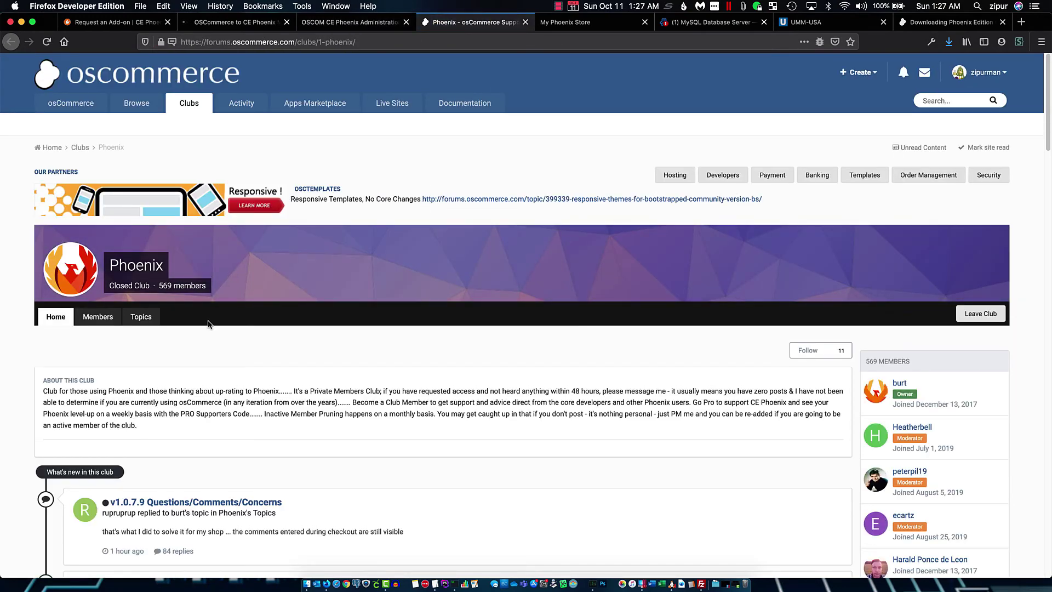
Show the Phoenix club's Topics list, starting with 'Go PRO to support Phoenix'
scroll(320, 352, "down", 3)
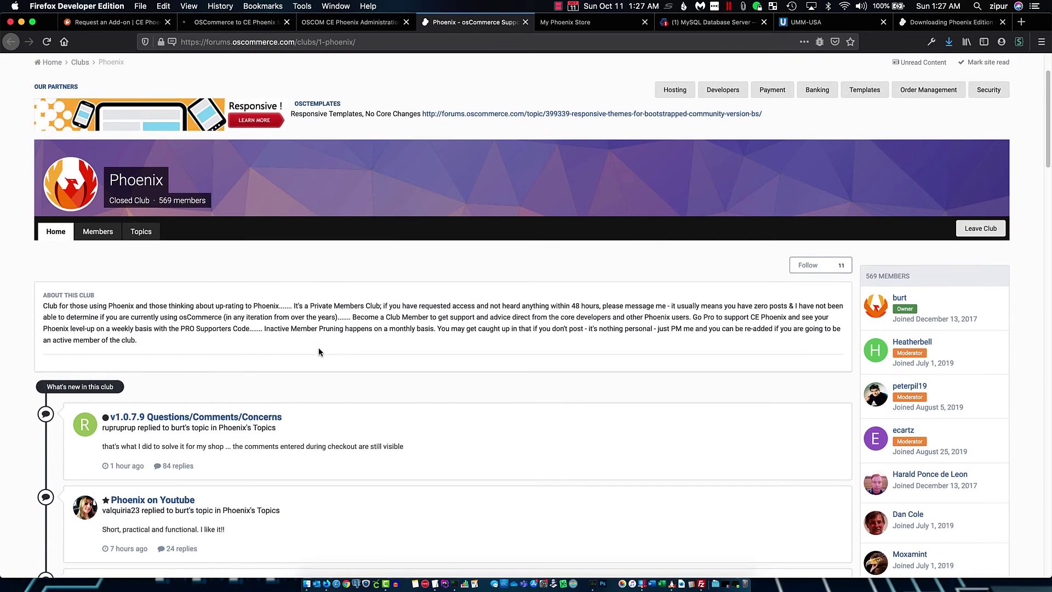
scroll(206, 273, "down", 2)
scroll(206, 272, "up", 3)
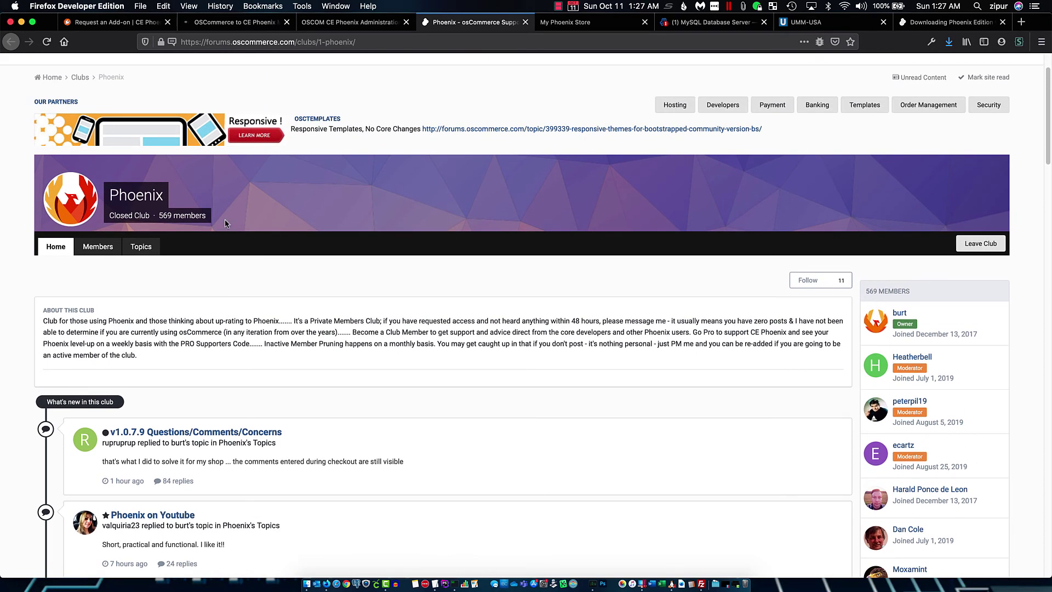
left_click(146, 246)
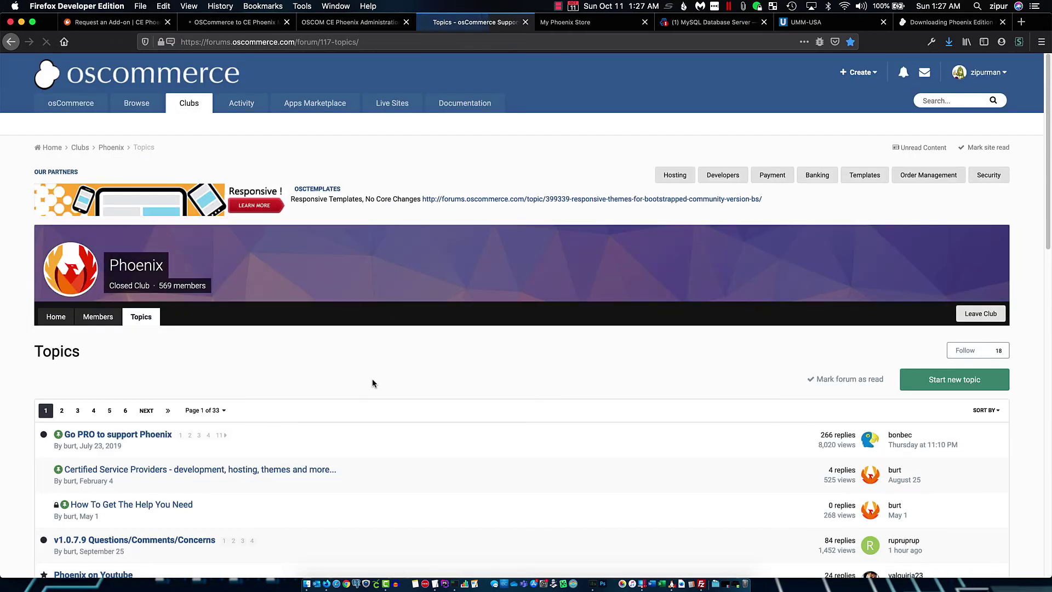
scroll(372, 378, "down", 3)
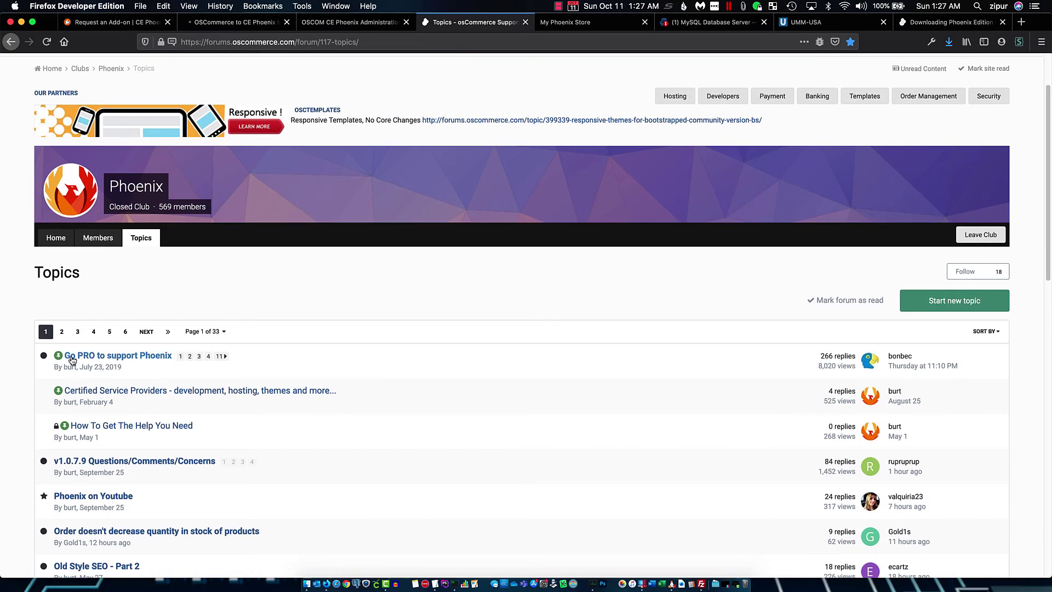
mouse_move(140, 360)
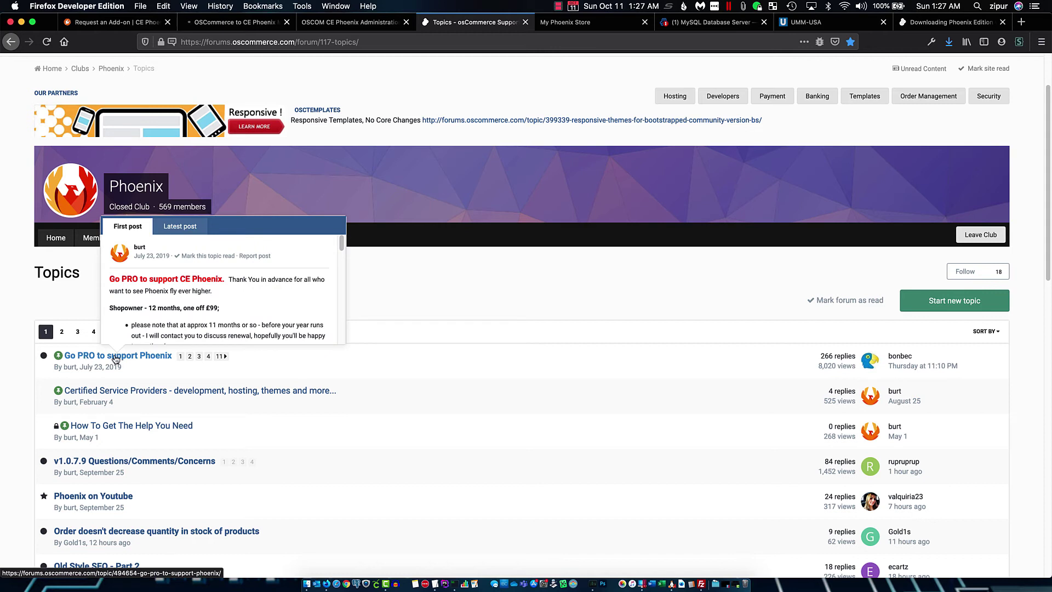
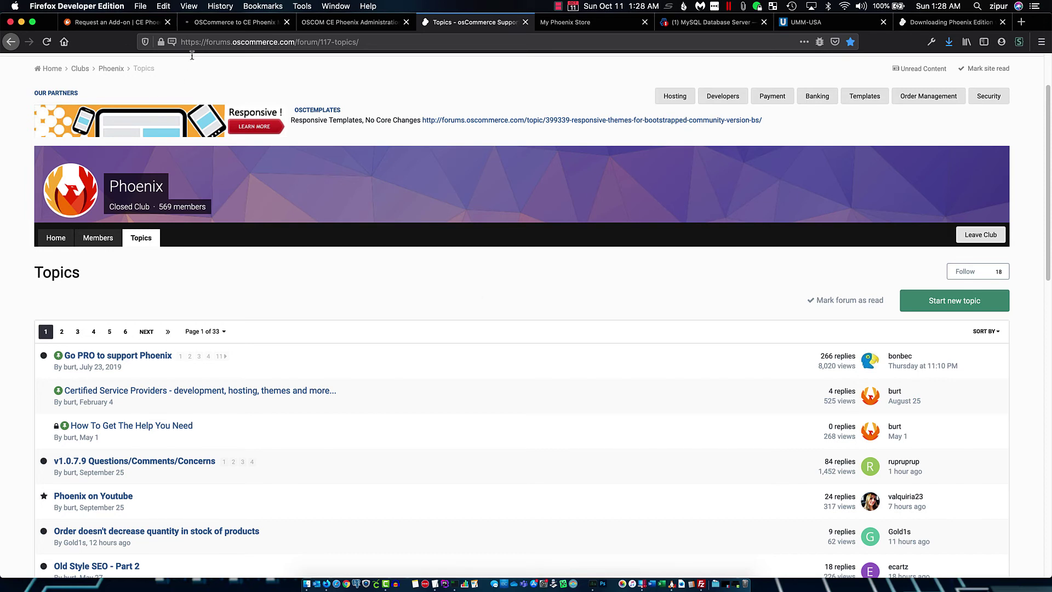
Return to the migration utility to watch the table transfer progress, now through tax_rates
left_click(213, 23)
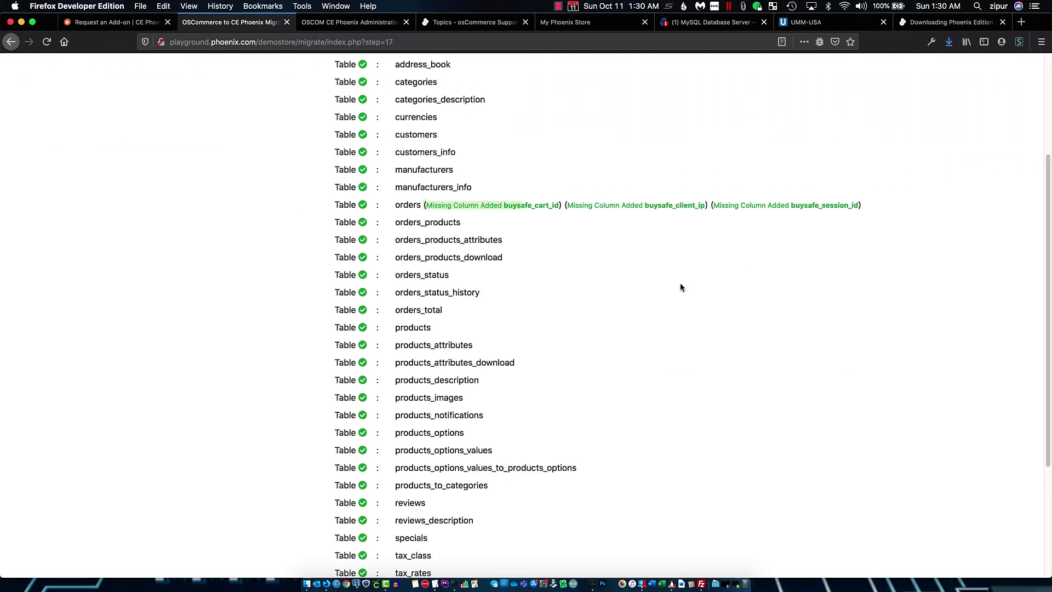
Scroll the transferred table list to 'MySQL Data Transfer Complete', then go to the Phoenix admin catalog page
scroll(681, 284, "down", 3)
scroll(685, 300, "up", 4)
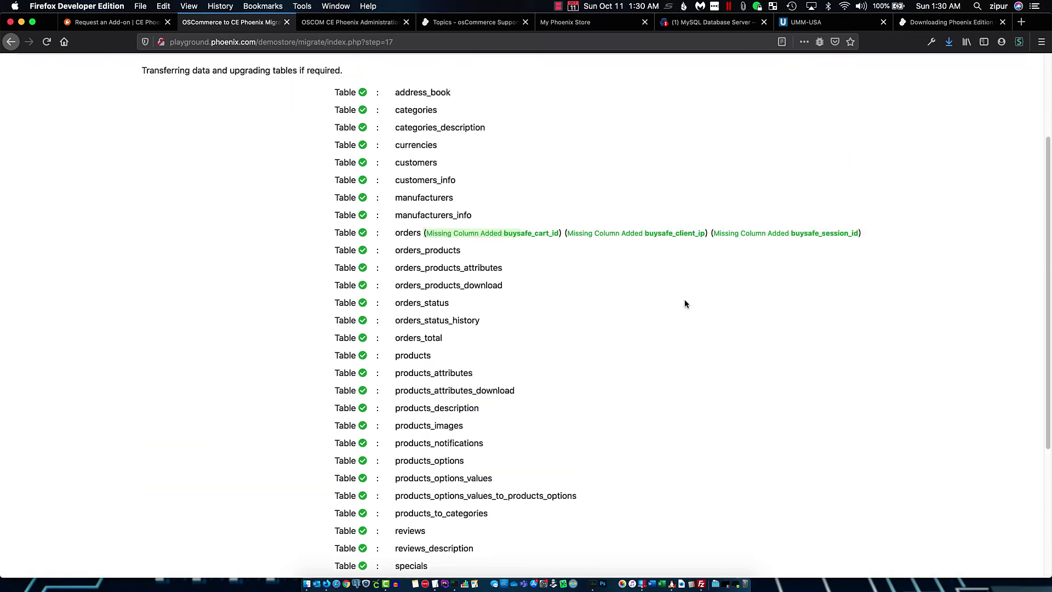
scroll(685, 304, "up", 2)
scroll(685, 304, "down", 4)
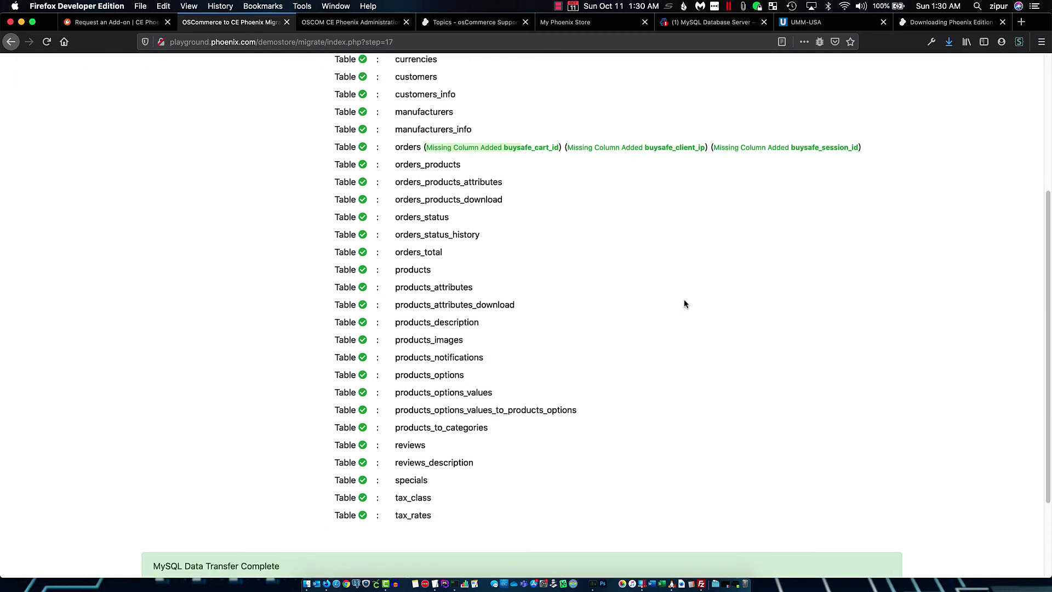
scroll(684, 304, "down", 2)
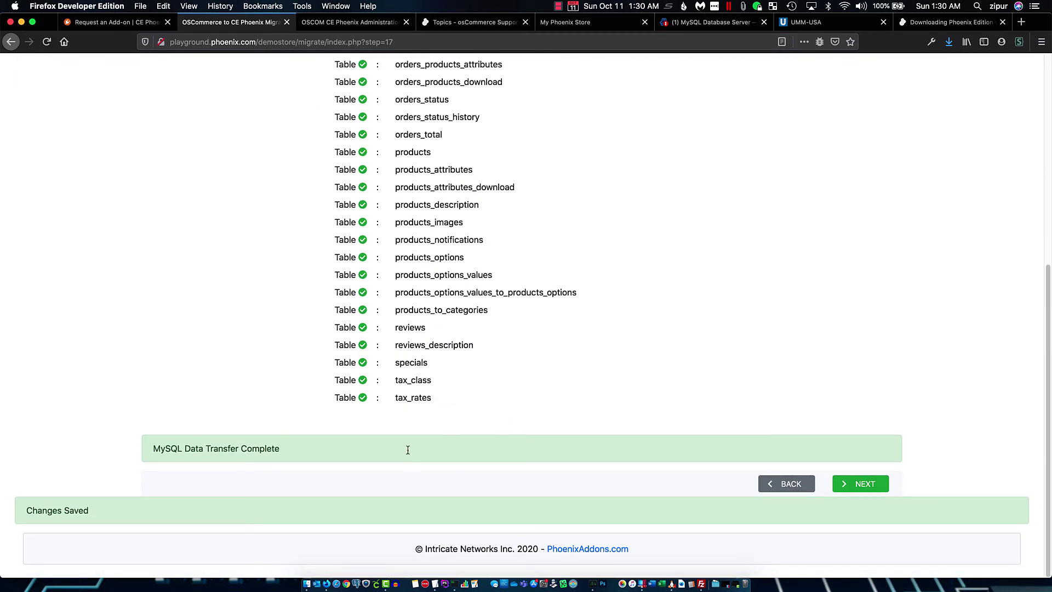
left_click(357, 22)
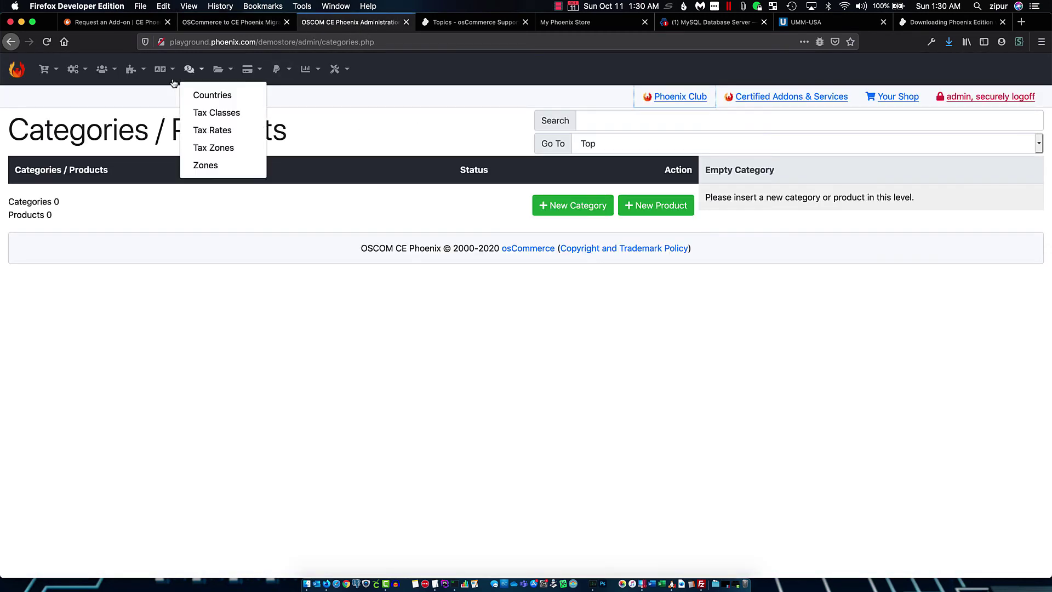
Reload the My Phoenix Store front page to show the migrated categories, new products and bestsellers
left_click(454, 20)
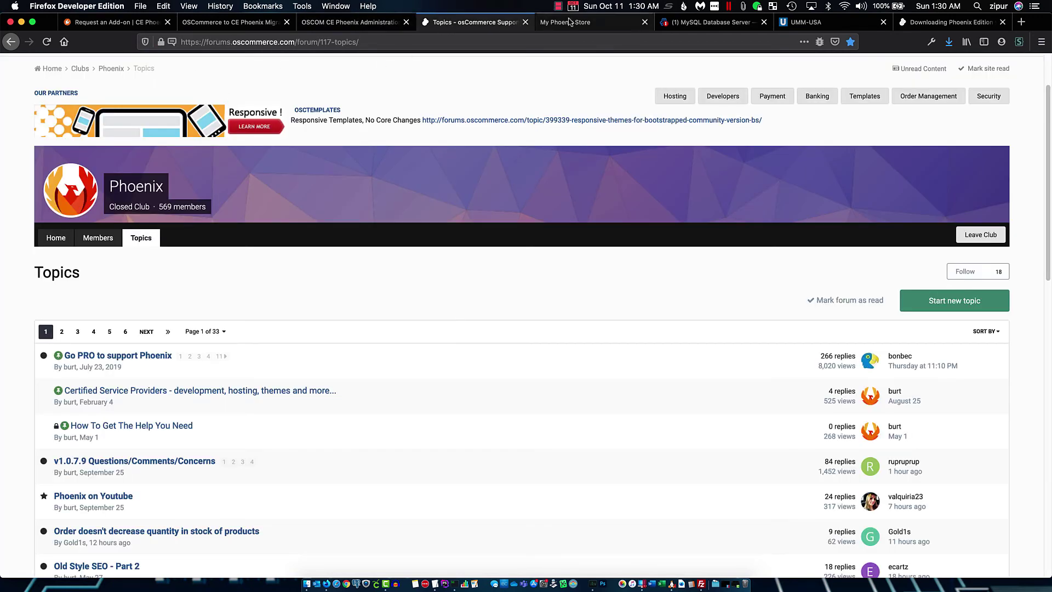
left_click(575, 22)
left_click(50, 48)
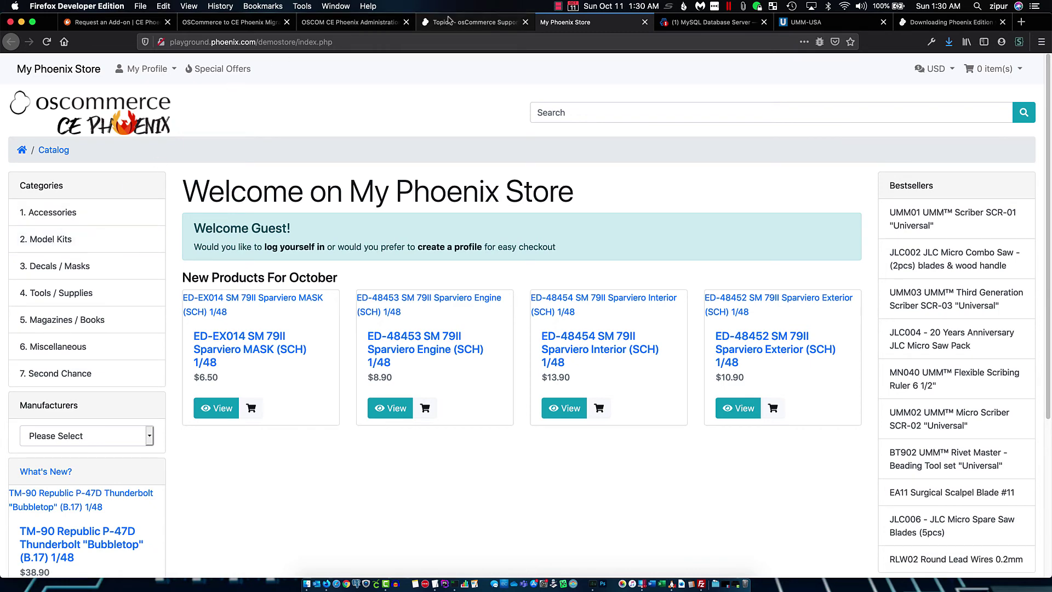
left_click(340, 25)
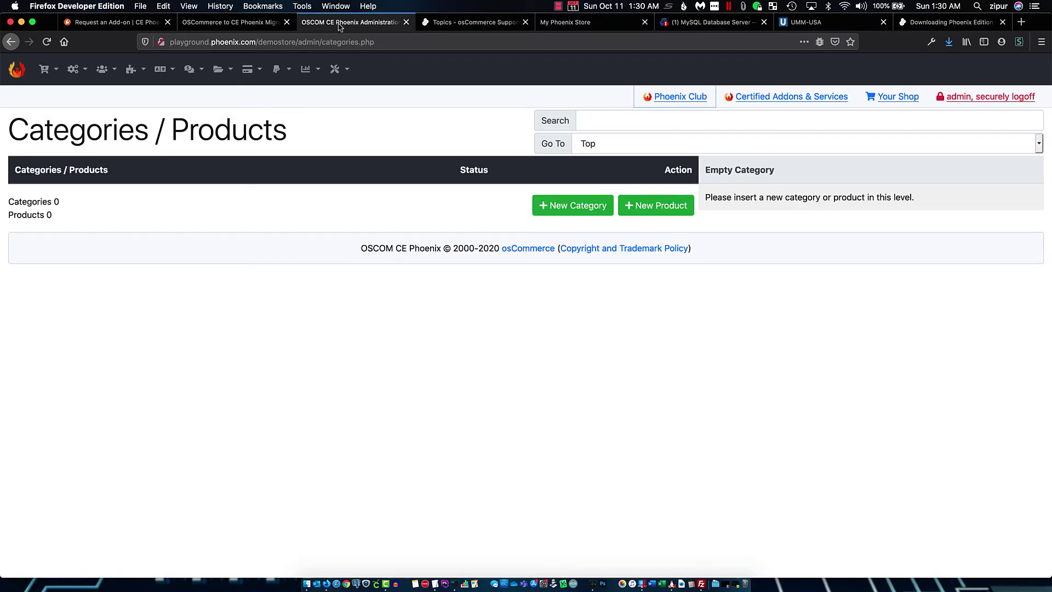
Reopen Catalog > Categories/Products and sign back in with the admin username and password
mouse_move(48, 70)
left_click(69, 96)
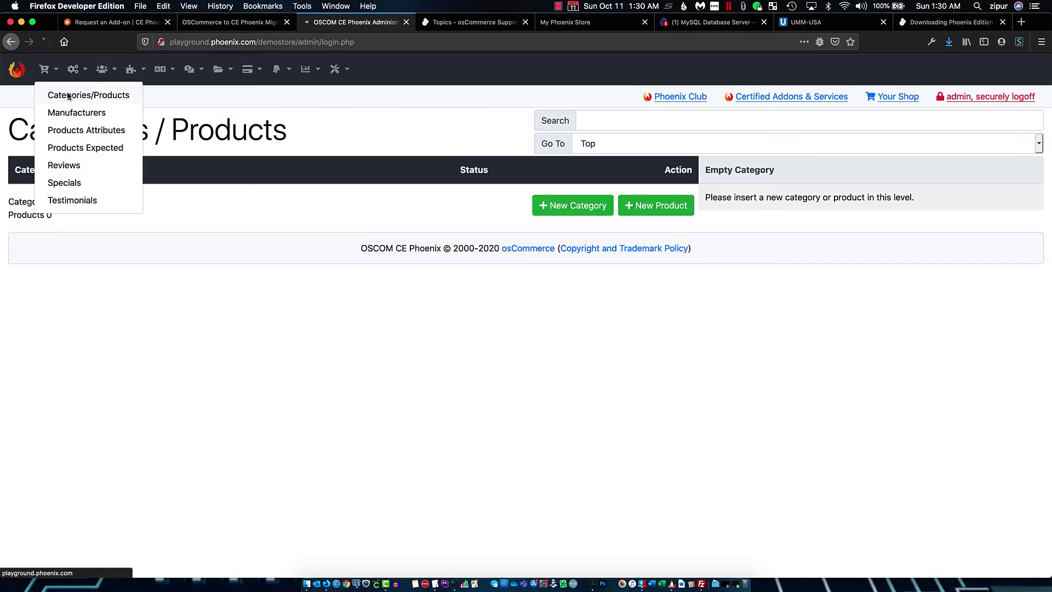
left_click(512, 248)
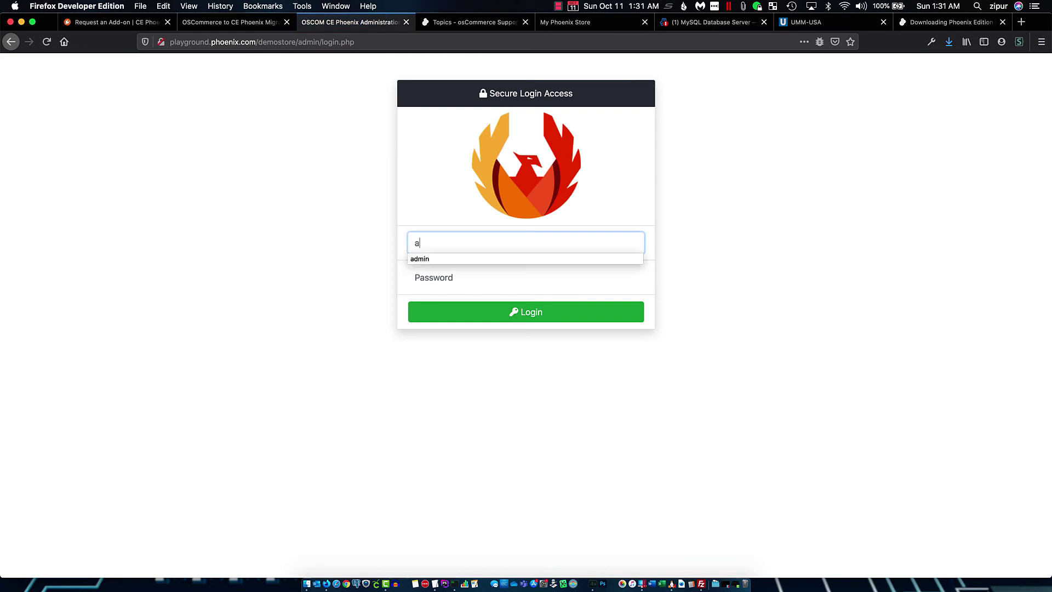
key("Tab")
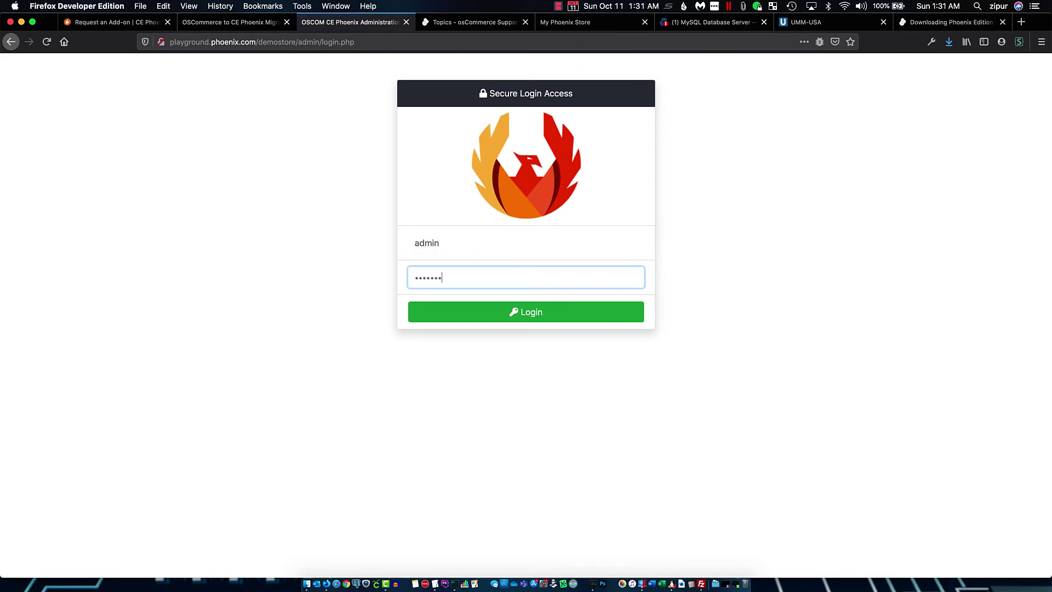
key("Return")
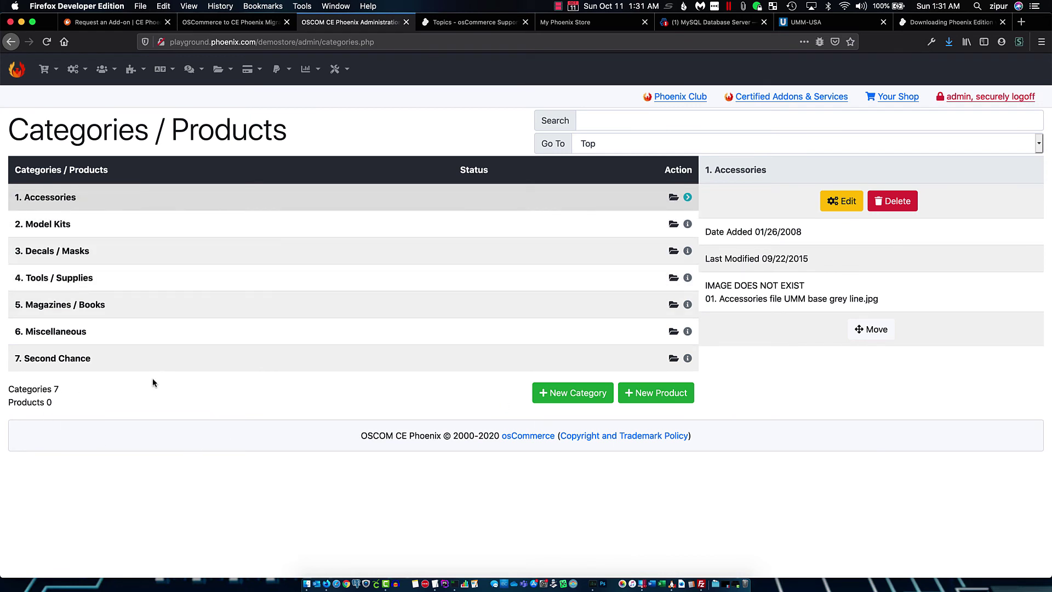
Check the migrated customers list, then confirm the 7 categories, Accessories through Second Chance
mouse_move(116, 67)
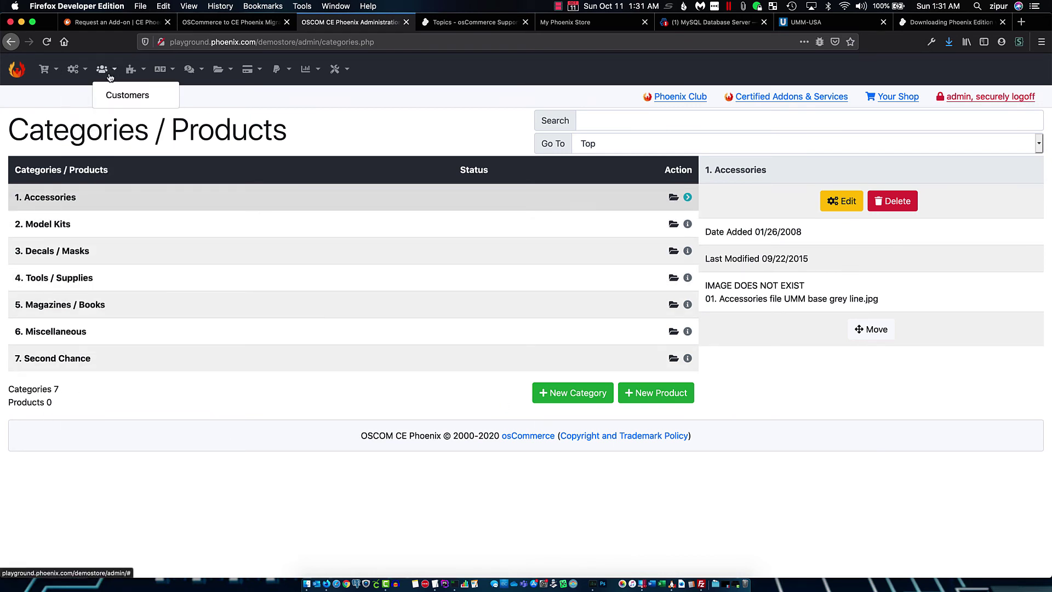
left_click(127, 95)
mouse_move(67, 69)
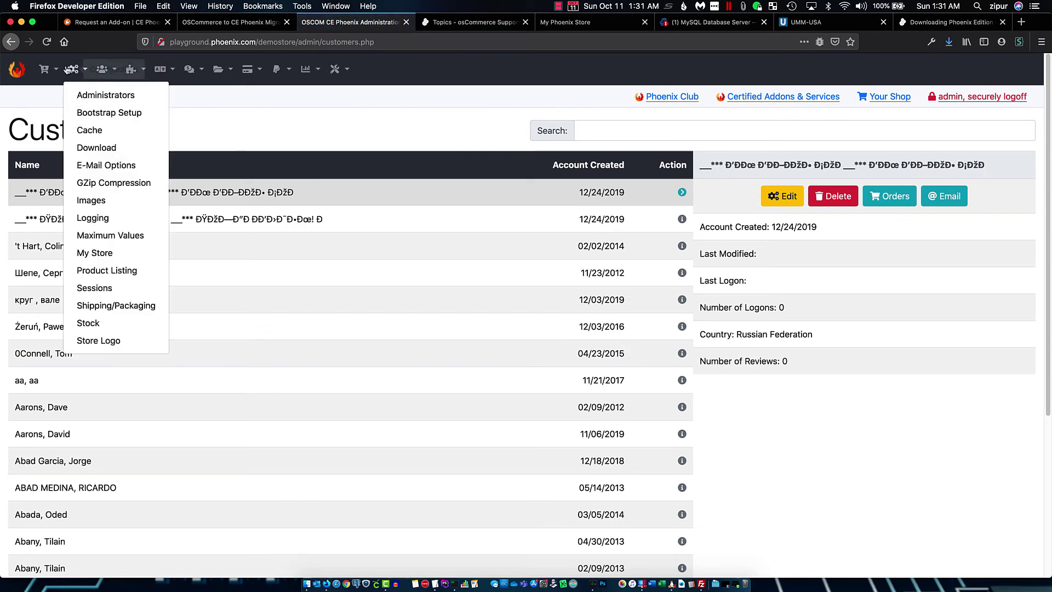
left_click(68, 95)
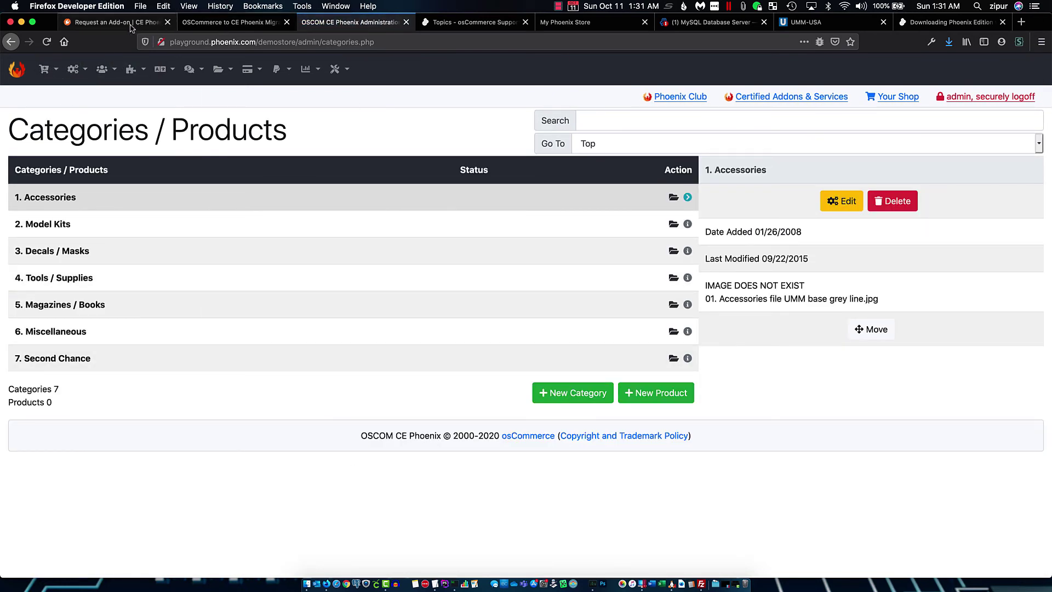
left_click(129, 26)
Transfer the image files from the migration dashboard and scroll to the migration-completed congratulations message
left_click(220, 22)
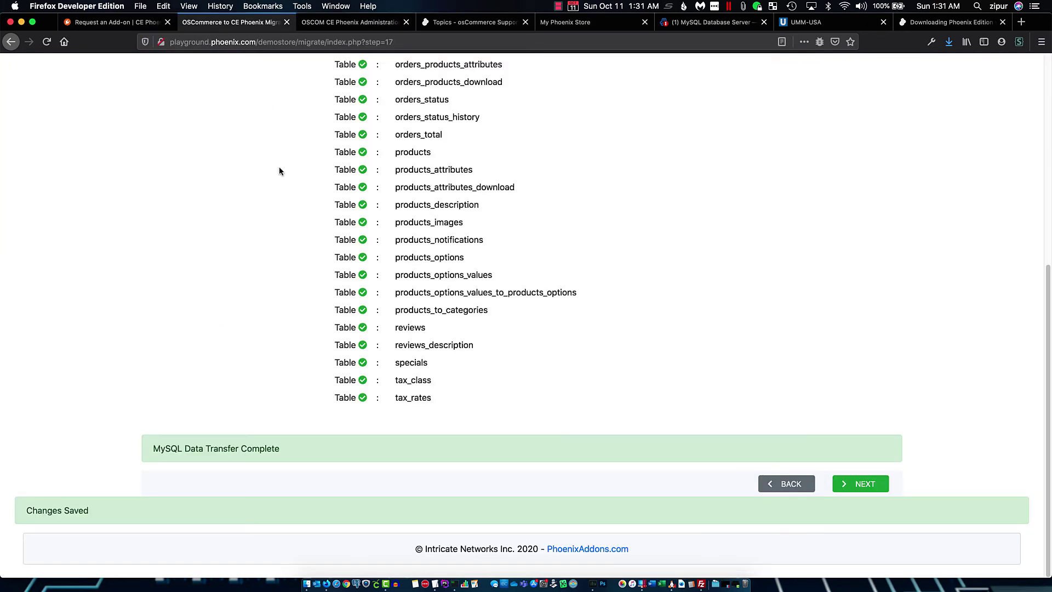
left_click(855, 484)
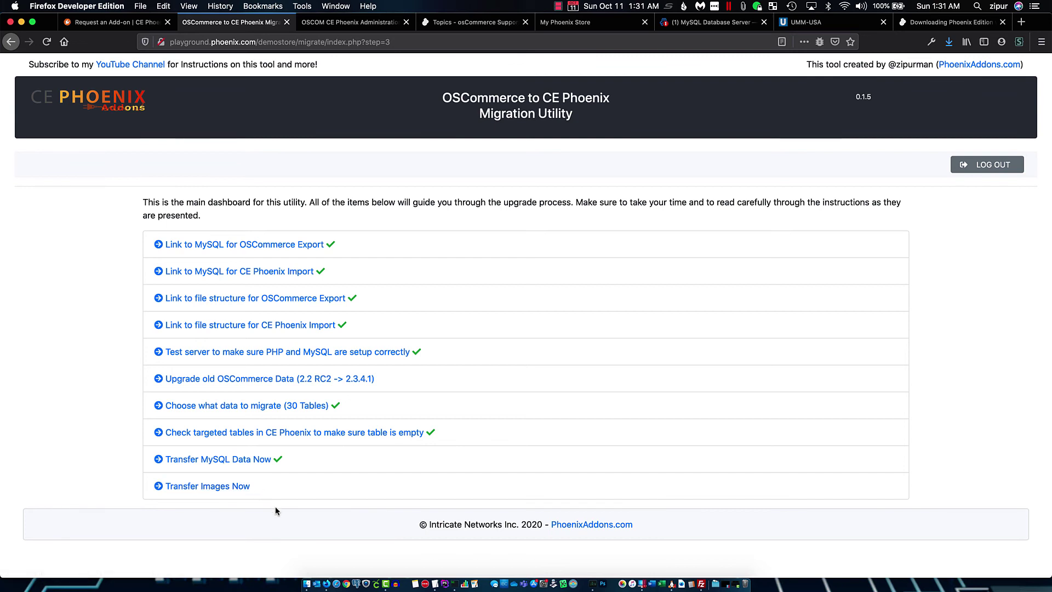
left_click(237, 487)
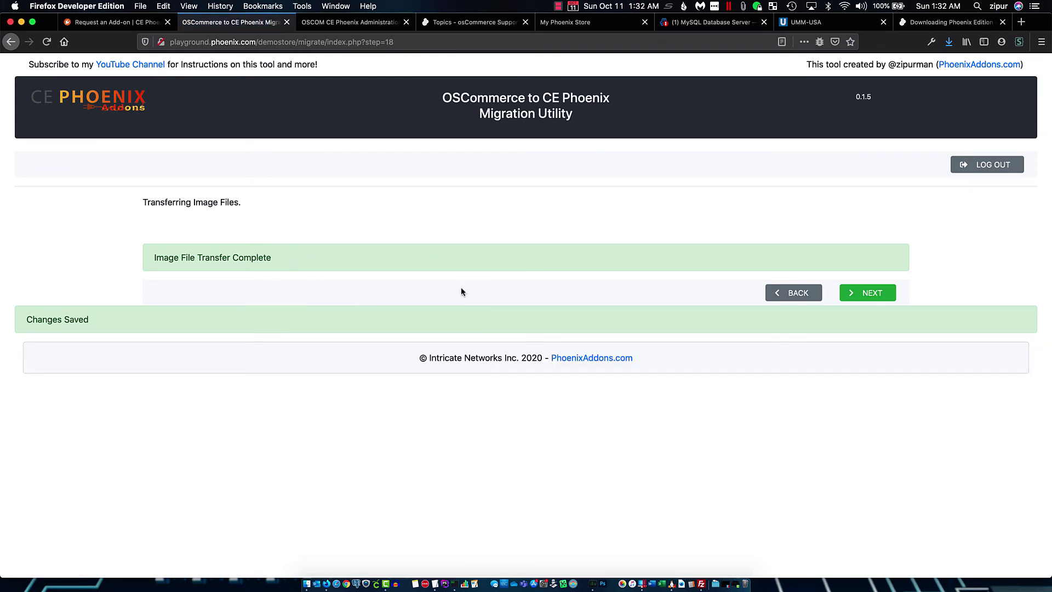
left_click(869, 296)
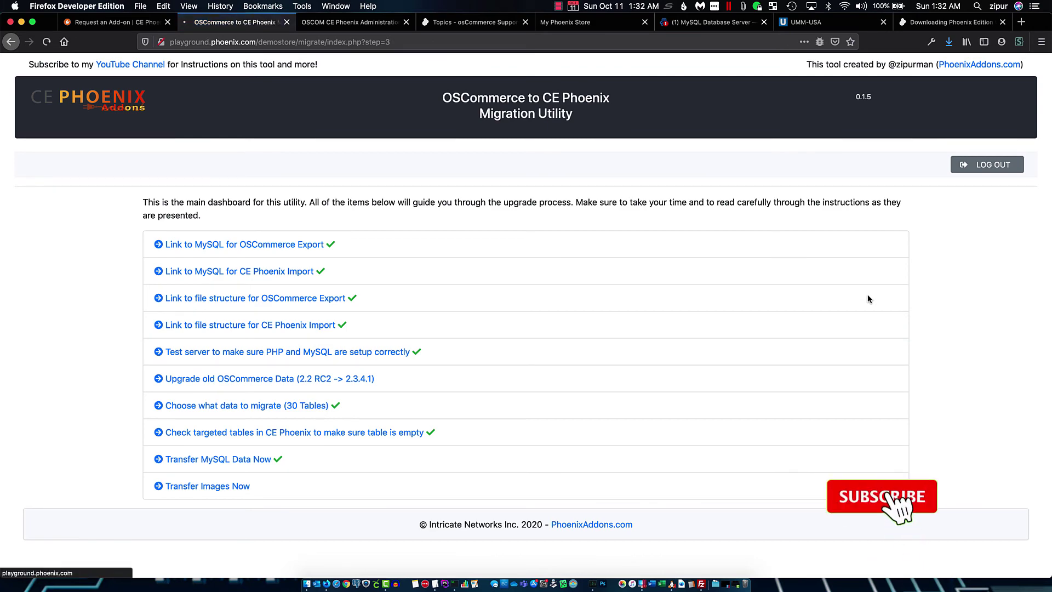
scroll(418, 472, "down", 3)
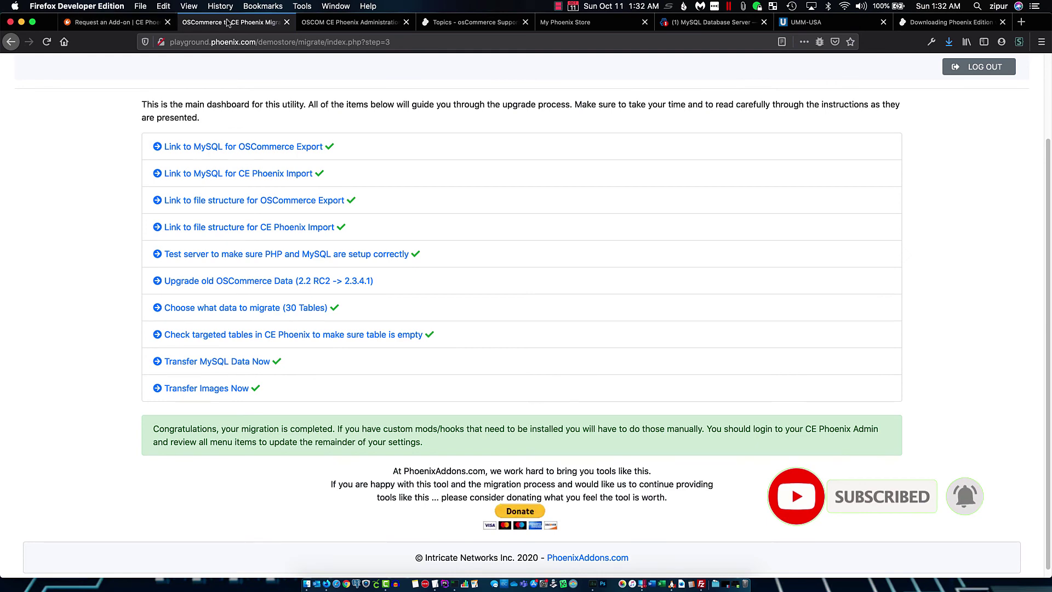
left_click(384, 25)
left_click(457, 24)
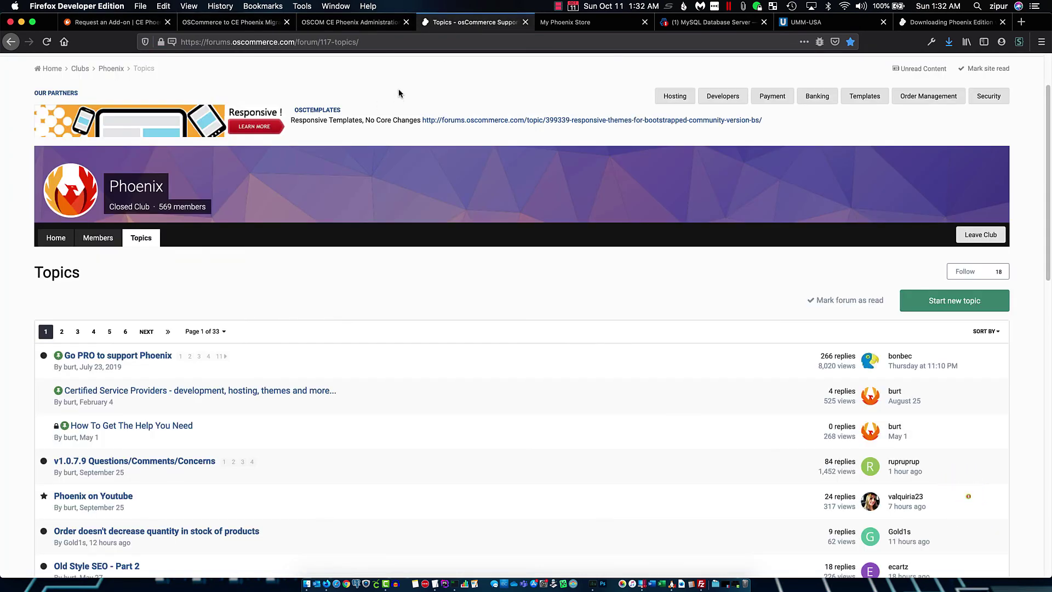
Reload the storefront so the migrated product images appear
left_click(565, 21)
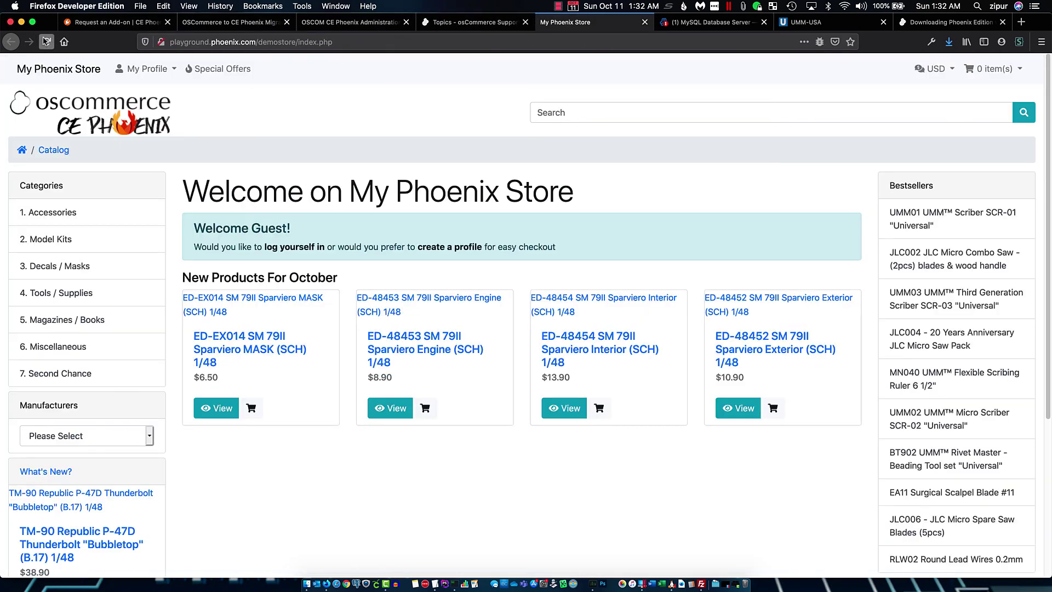
left_click(46, 42)
scroll(497, 229, "down", 5)
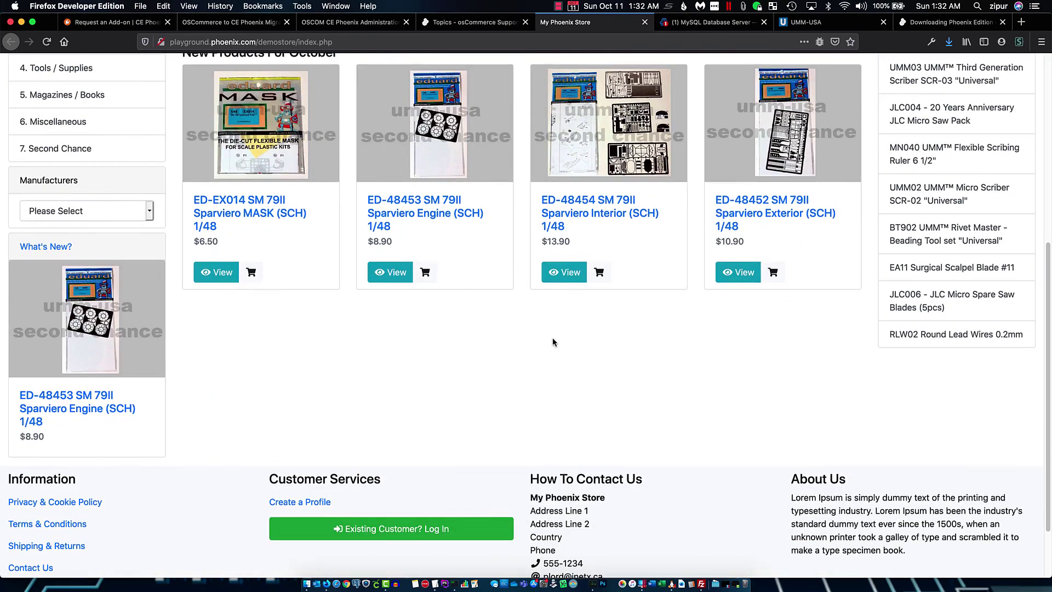
scroll(553, 337, "up", 5)
scroll(333, 367, "down", 5)
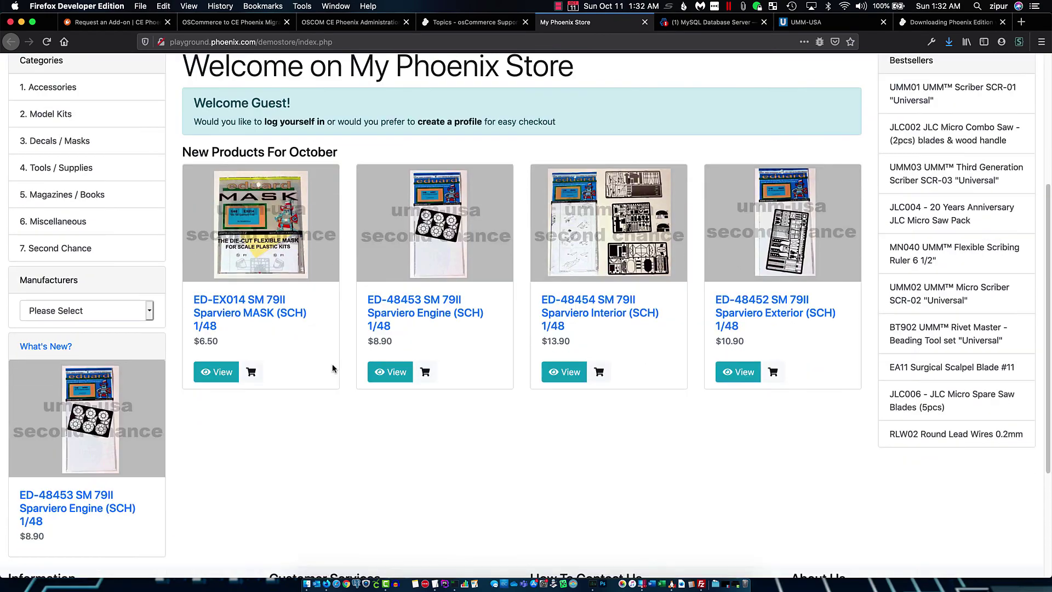
scroll(332, 363, "up", 5)
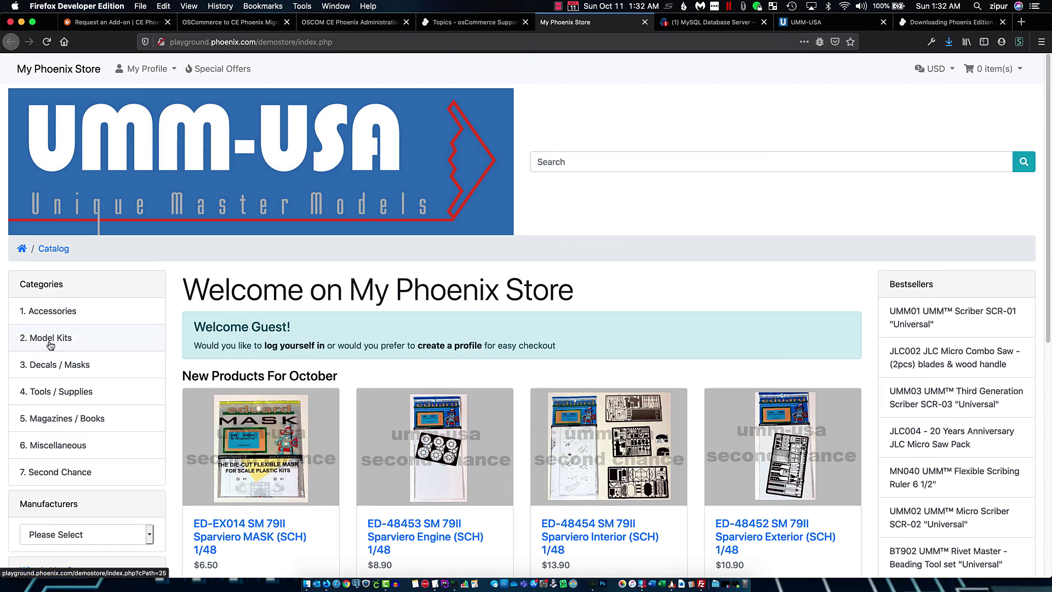
Browse Accessories > Ship Accessories > 1/144 scale, then Tools / Supplies > Scribing to the ED00006 Ovals product
left_click(56, 311)
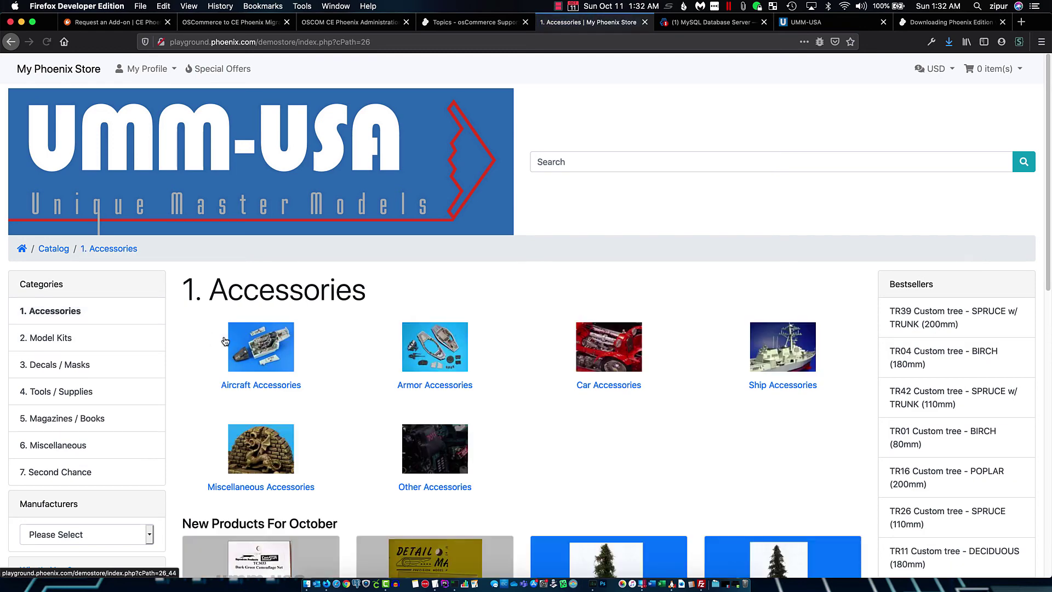
left_click(801, 340)
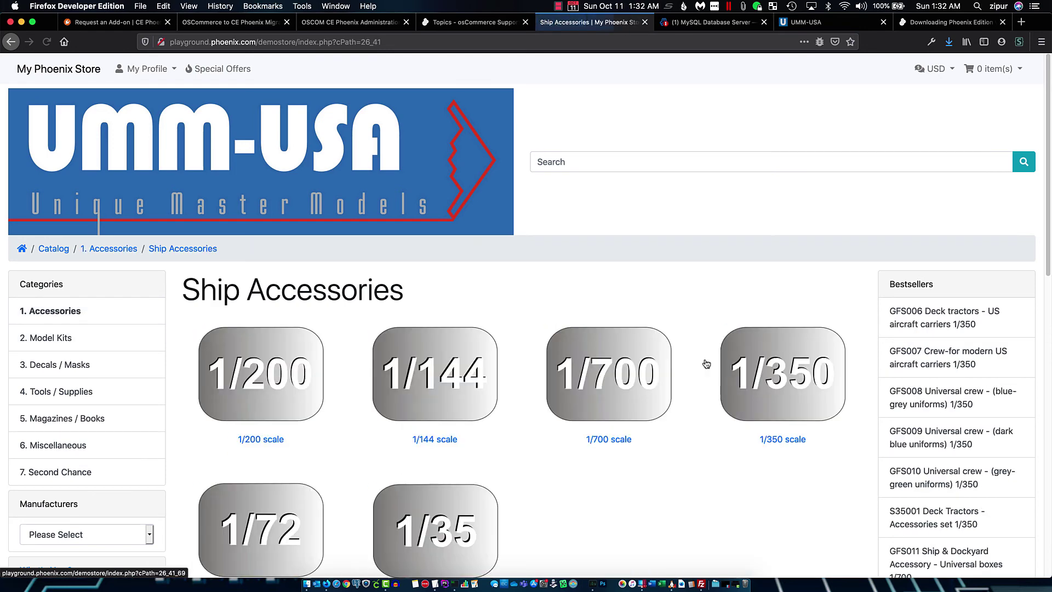
left_click(390, 379)
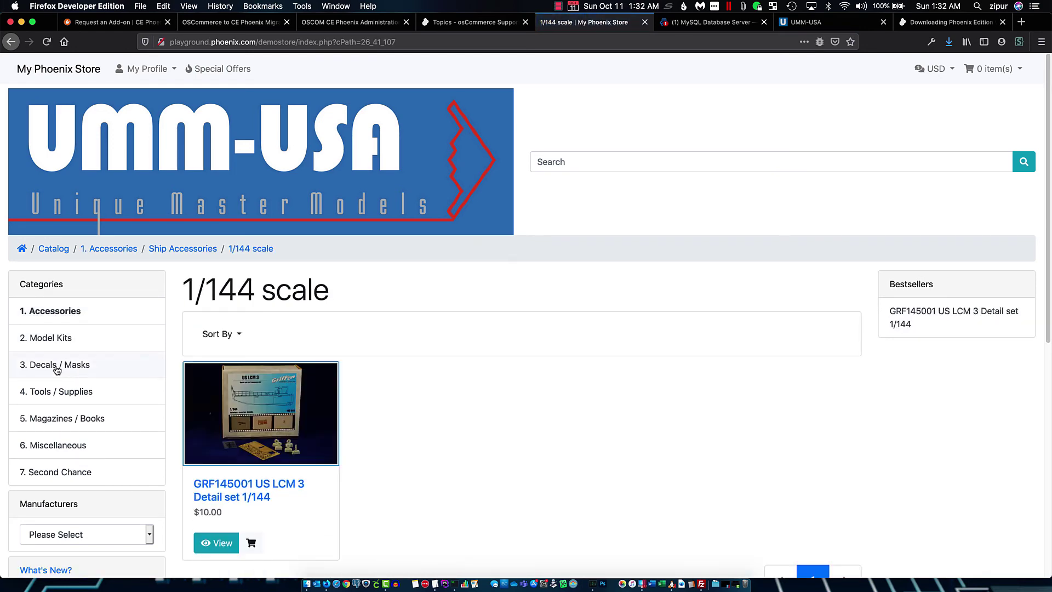
left_click(85, 391)
left_click(771, 342)
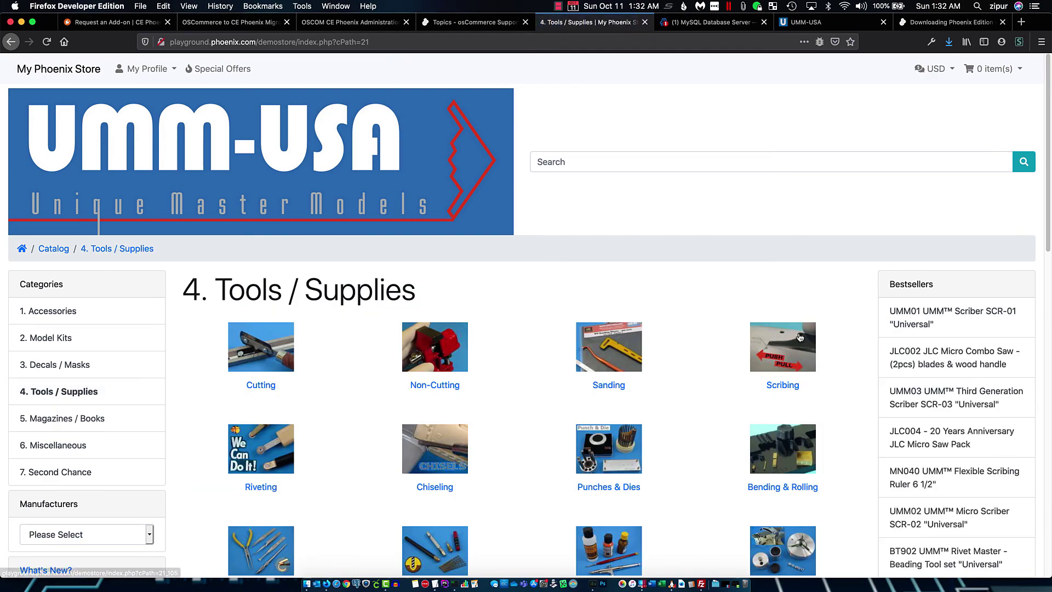
scroll(705, 300, "down", 5)
scroll(706, 301, "down", 4)
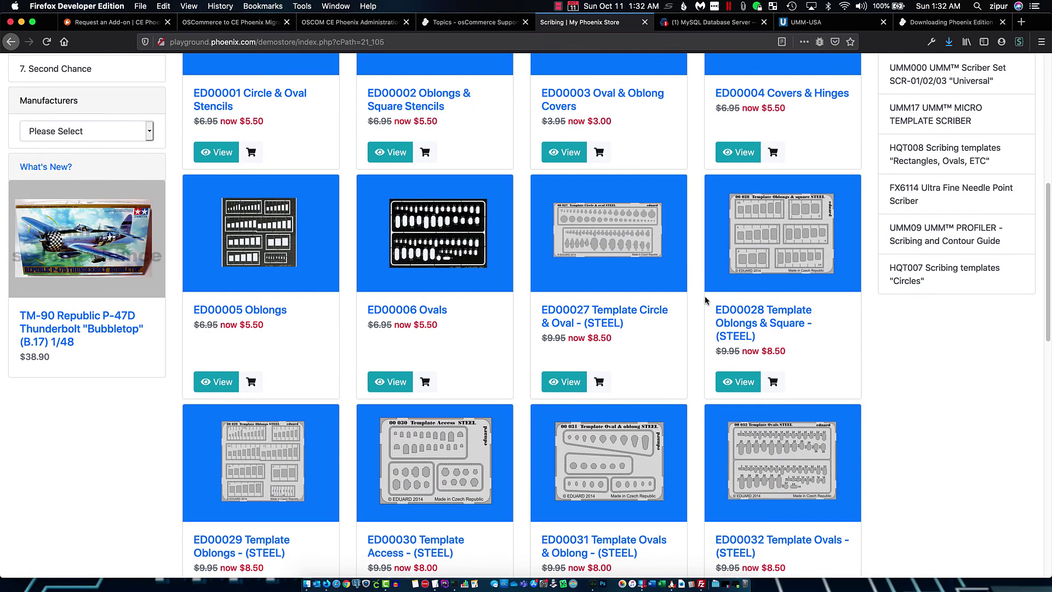
left_click(454, 277)
scroll(545, 327, "down", 10)
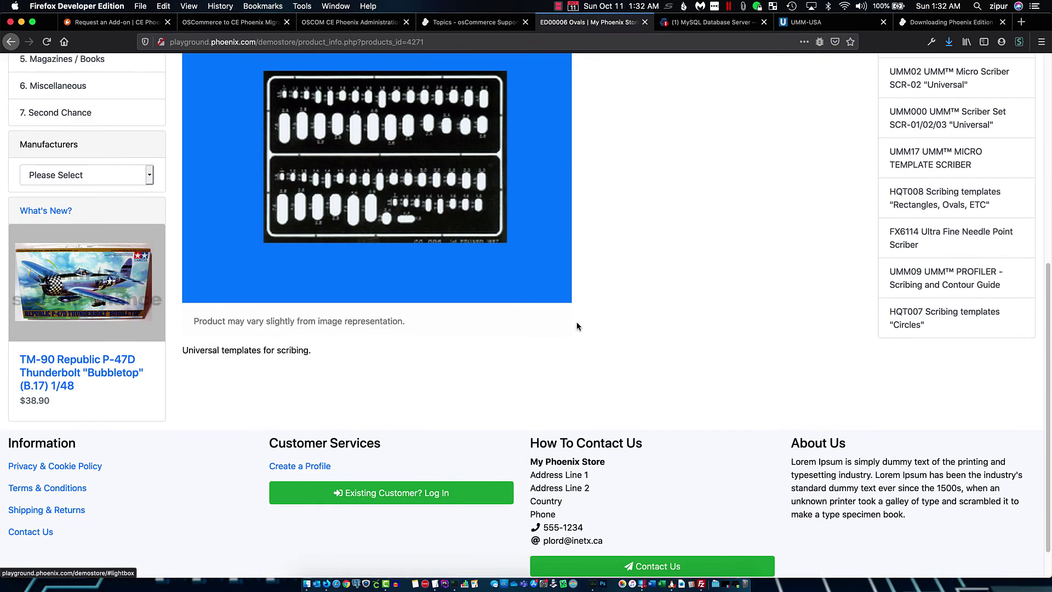
scroll(557, 300, "up", 5)
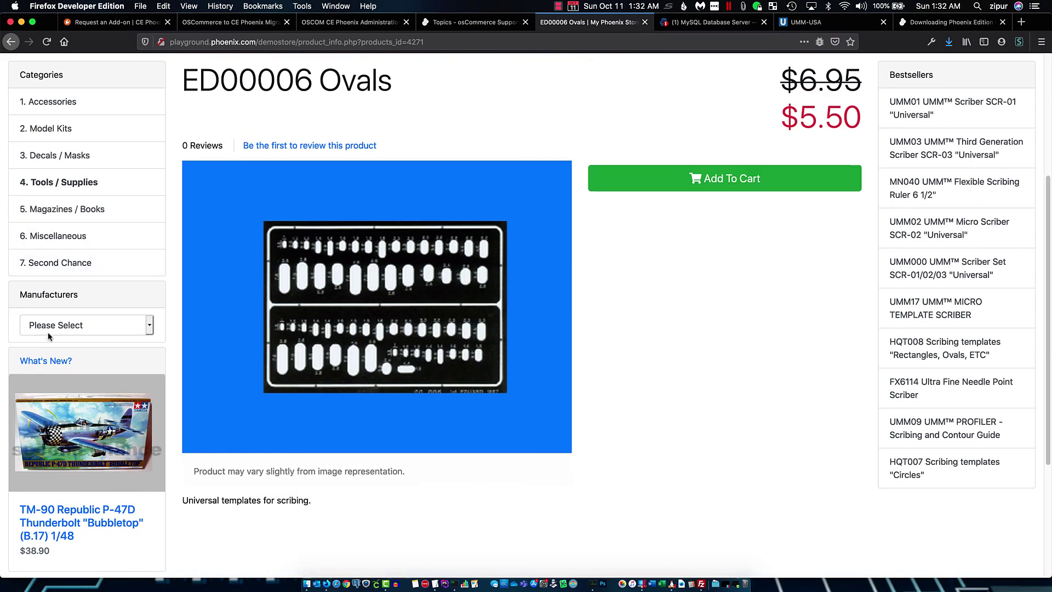
scroll(63, 313, "down", 4)
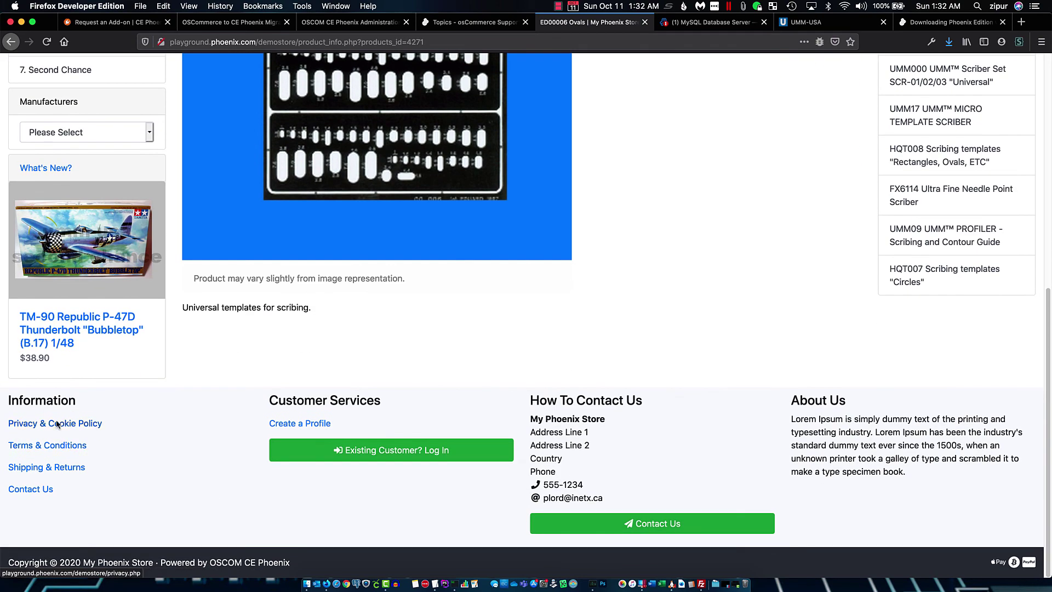
scroll(47, 302, "up", 8)
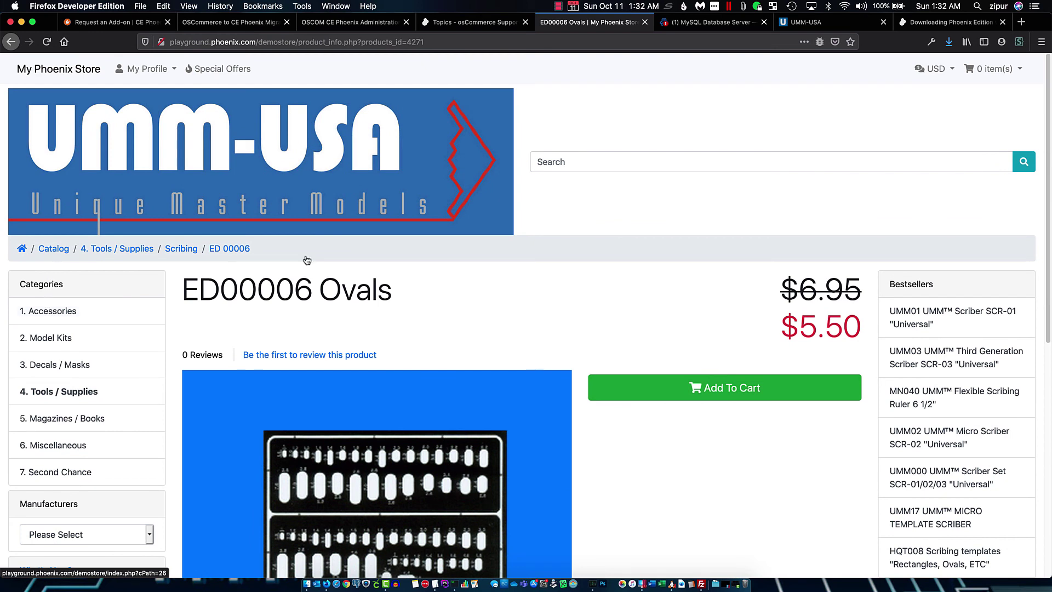
Search the catalog for 'rosie' and open the RTR10 SINGLE Wheel Set product page
left_click(572, 160)
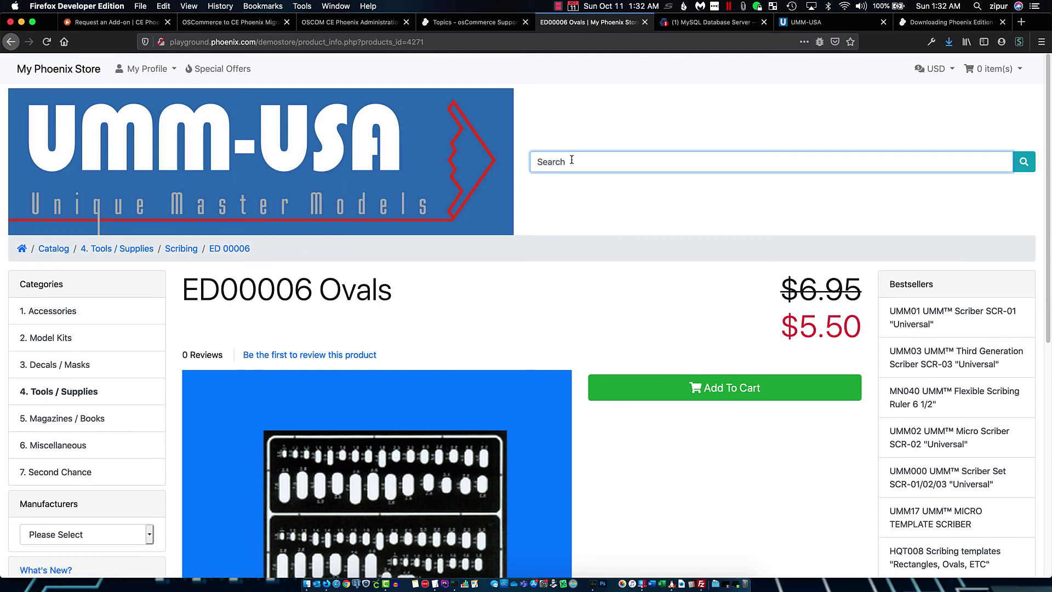
type("rosie")
key("Return")
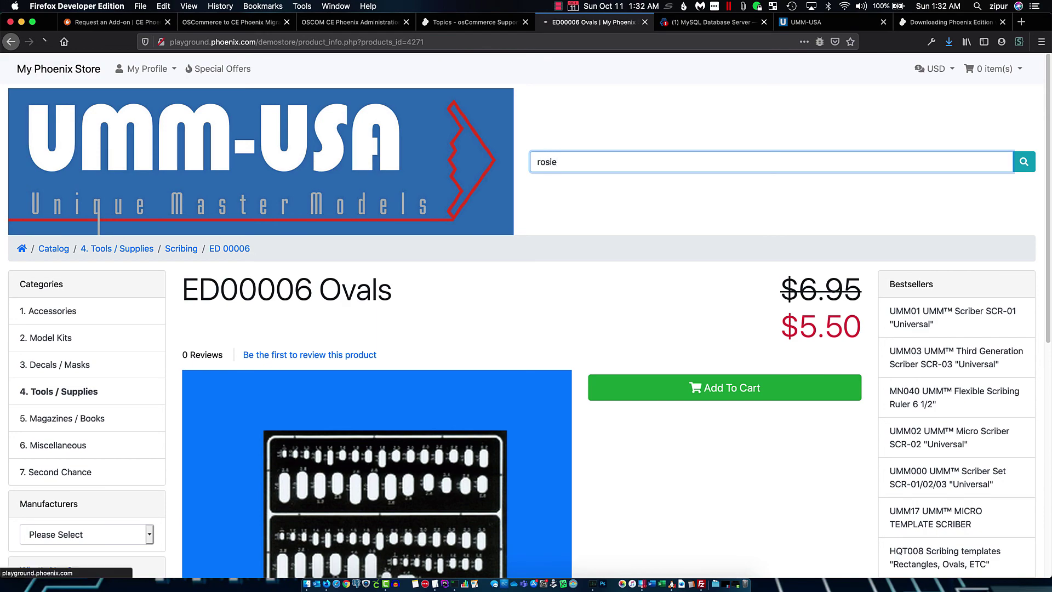
scroll(568, 472, "down", 5)
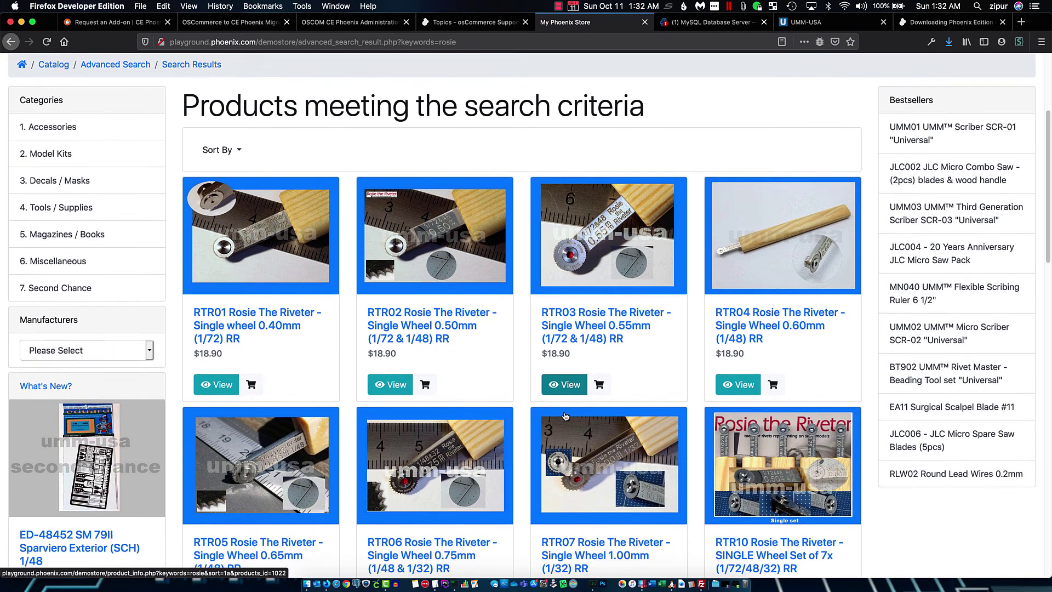
scroll(567, 416, "down", 8)
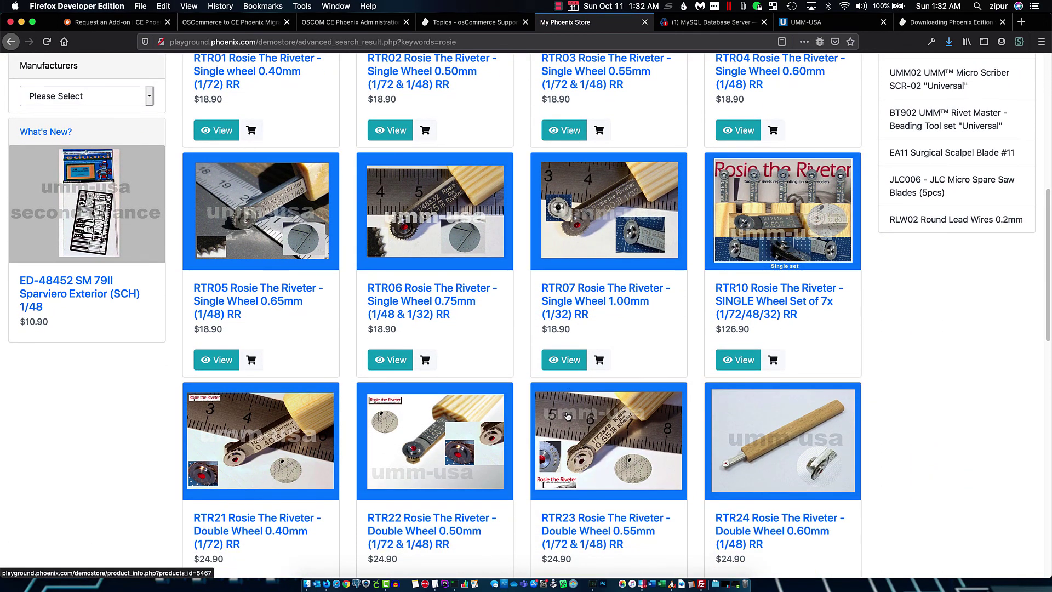
scroll(471, 403, "down", 6)
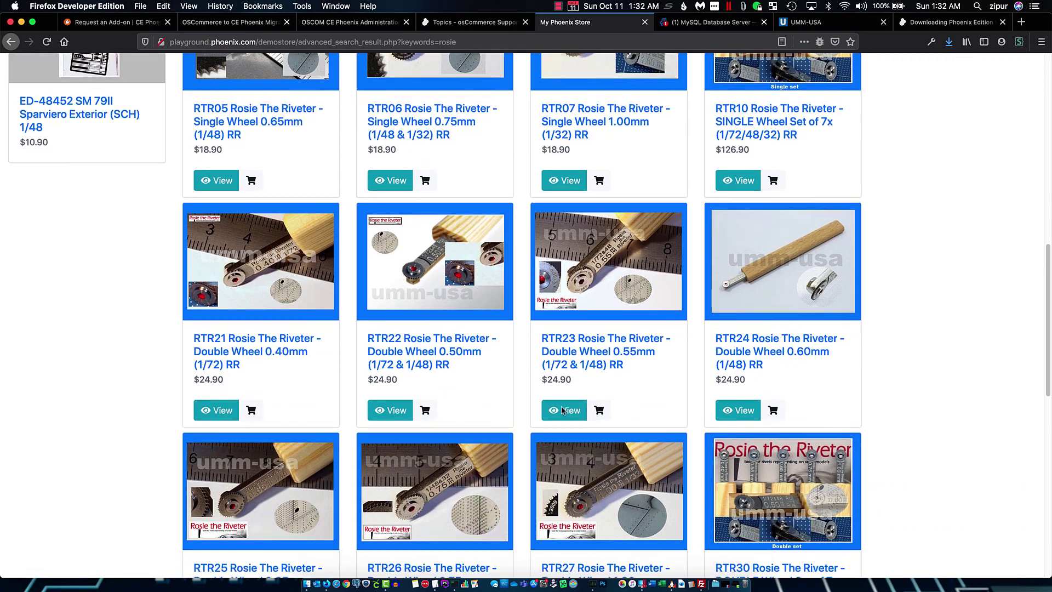
scroll(482, 390, "down", 5)
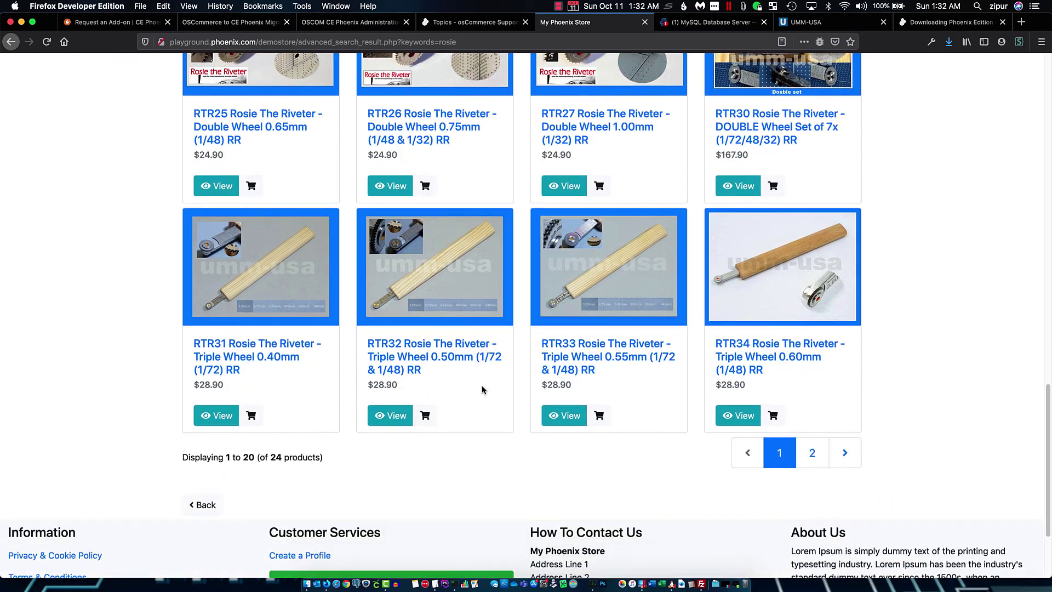
left_click(783, 104)
scroll(515, 362, "down", 1)
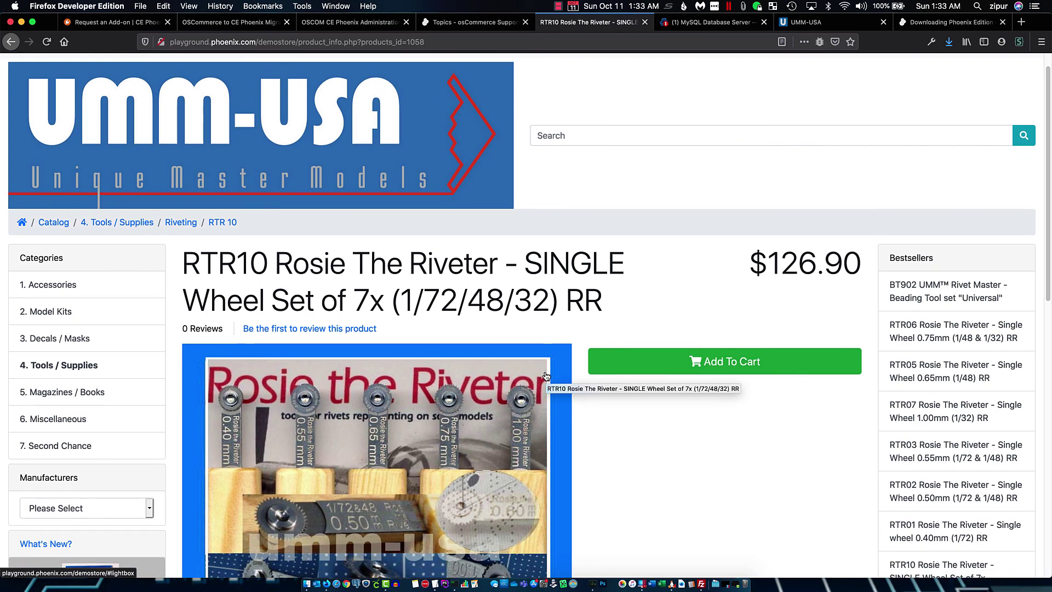
scroll(515, 362, "up", 1)
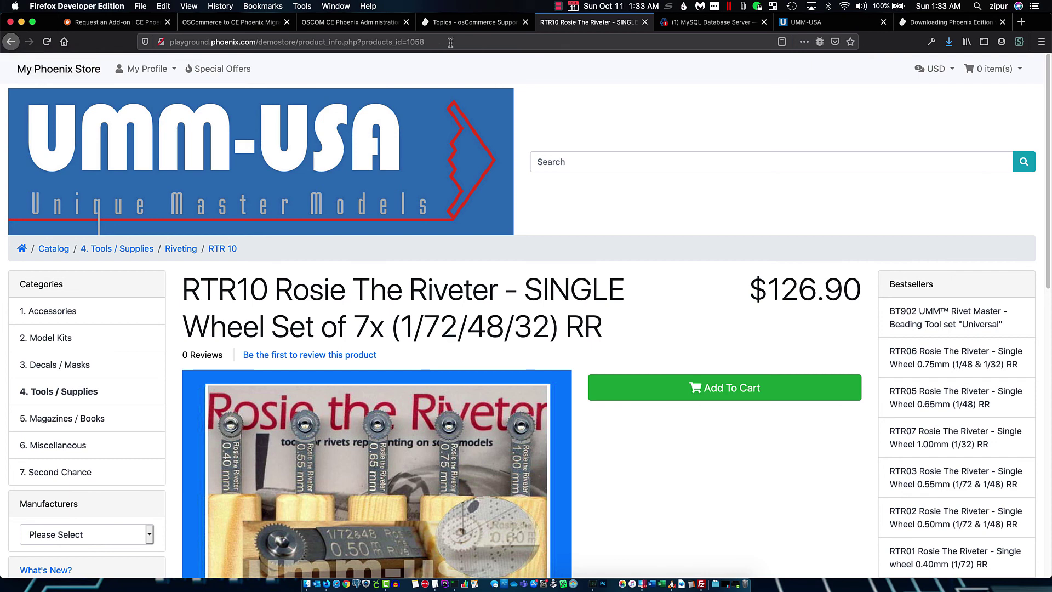
left_click(378, 23)
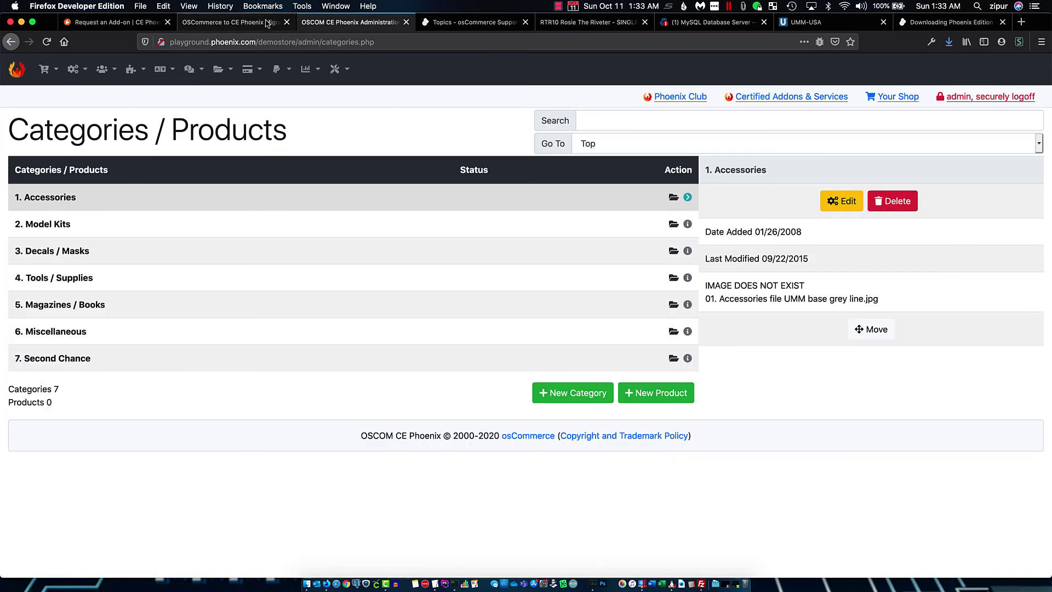
Check the migration utility's completed dashboard, then return to the store admin
left_click(260, 23)
scroll(262, 148, "up", 4)
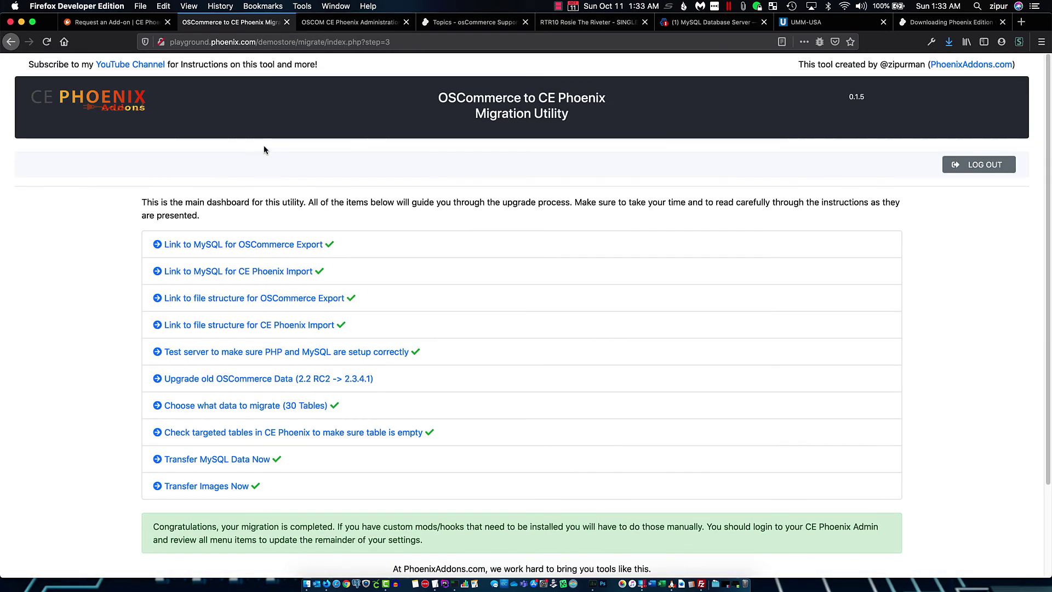
left_click(311, 23)
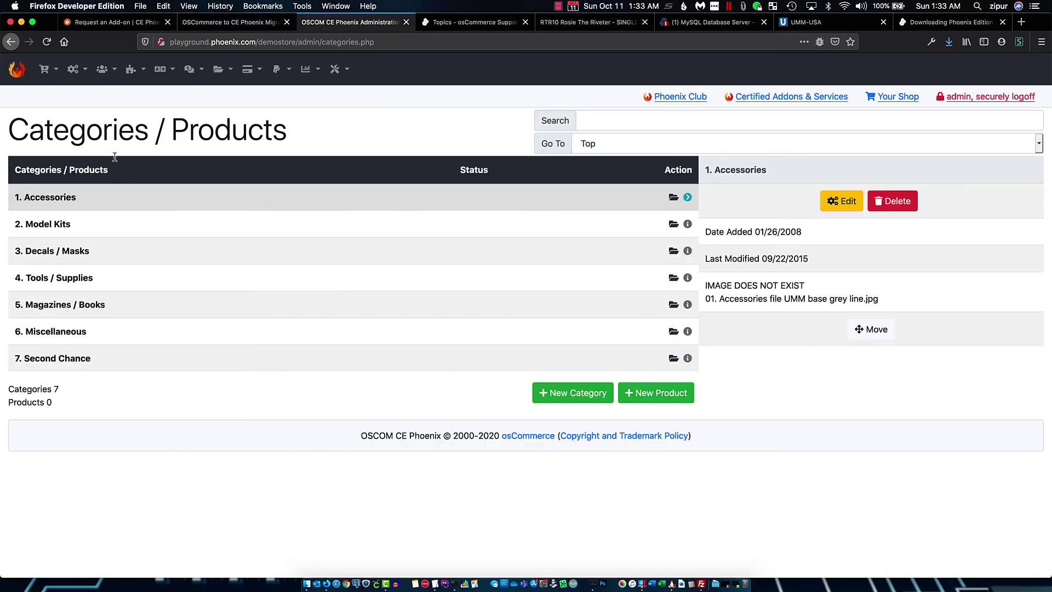
Open Catalog > Reviews, listing migrated reviews with the latest for JLC002 Micro Combo Saw, 07/02/2020
left_click(70, 70)
left_click(45, 69)
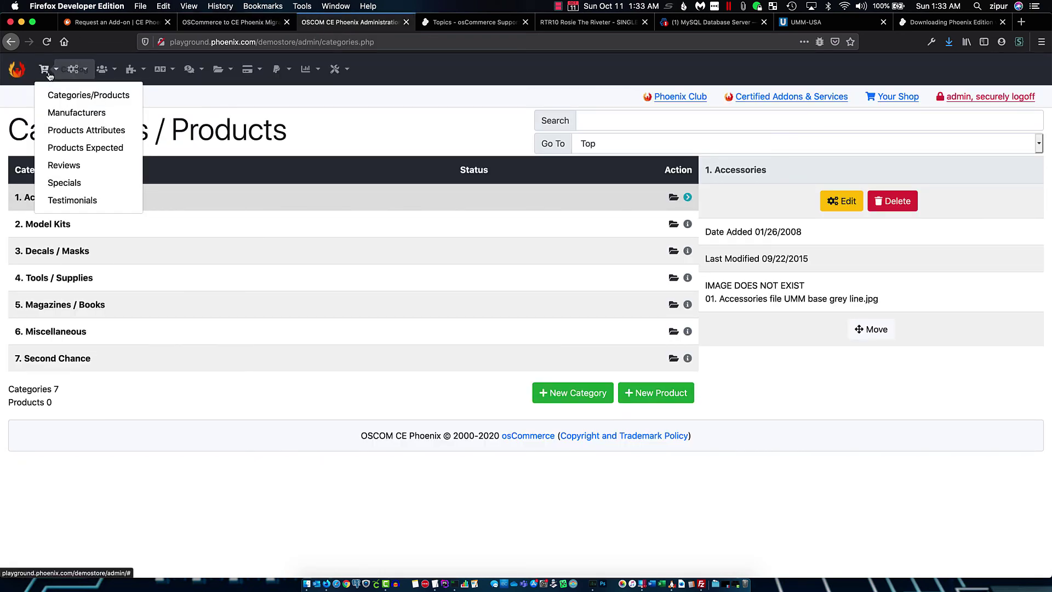
left_click(63, 165)
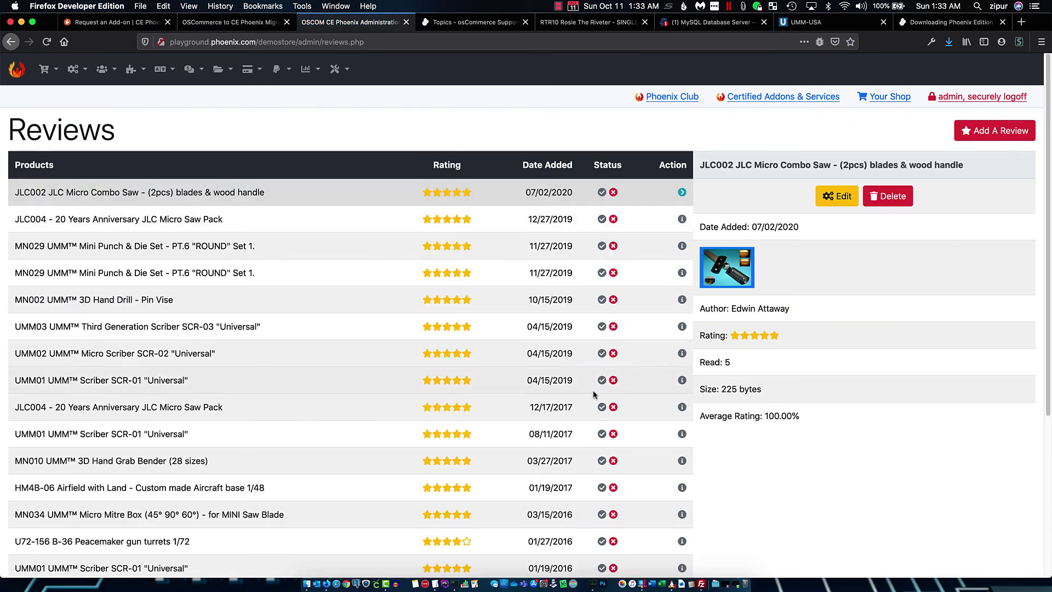
scroll(603, 492, "down", 5)
scroll(602, 492, "up", 5)
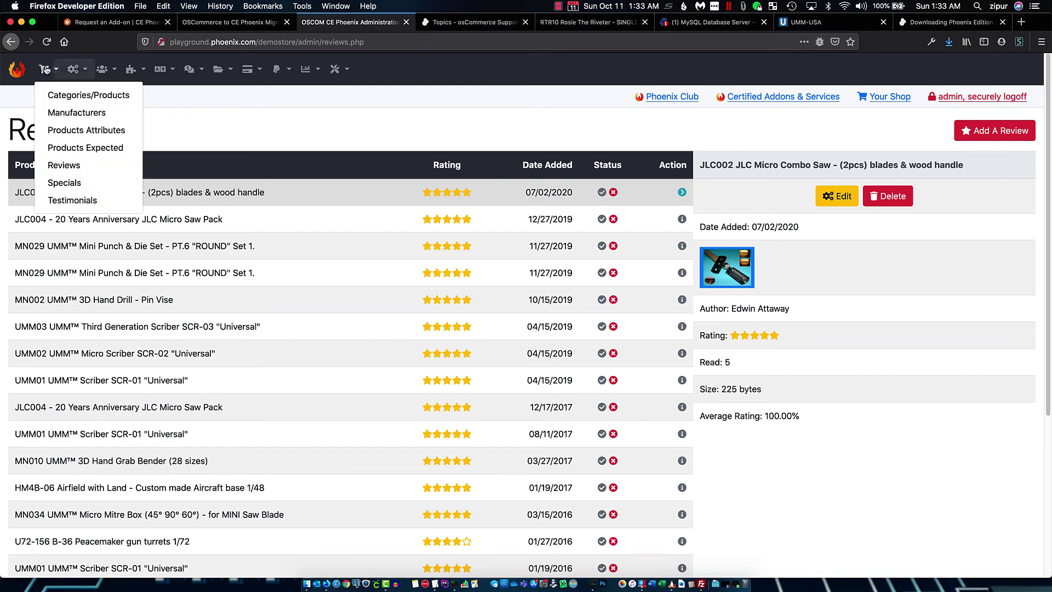
mouse_move(65, 71)
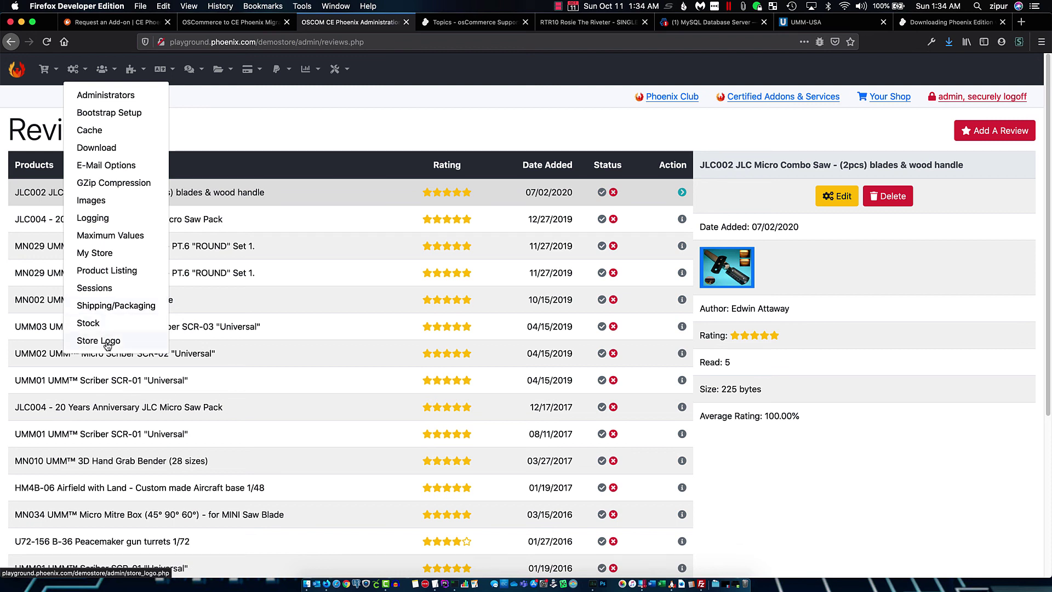
mouse_move(222, 70)
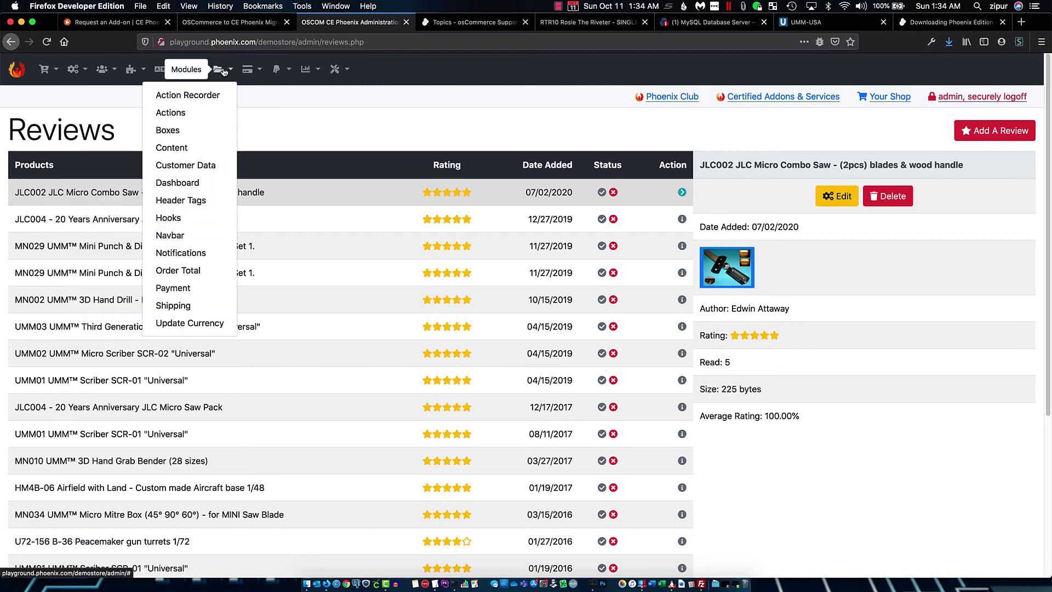
Open Modules > Content, view the 14 uninstalled modules, then return to the installed list
left_click(176, 149)
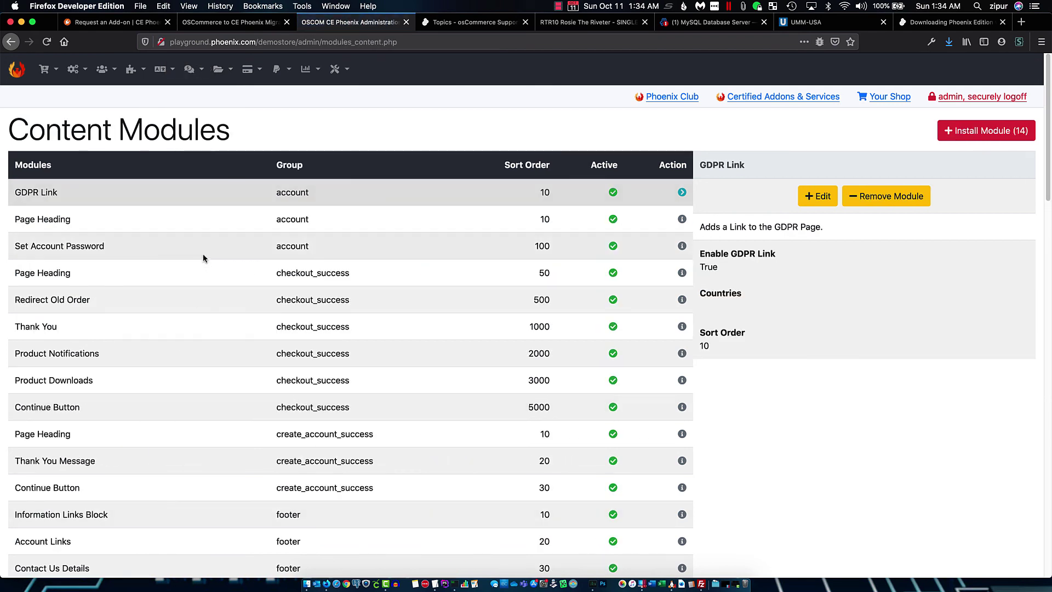
left_click(980, 132)
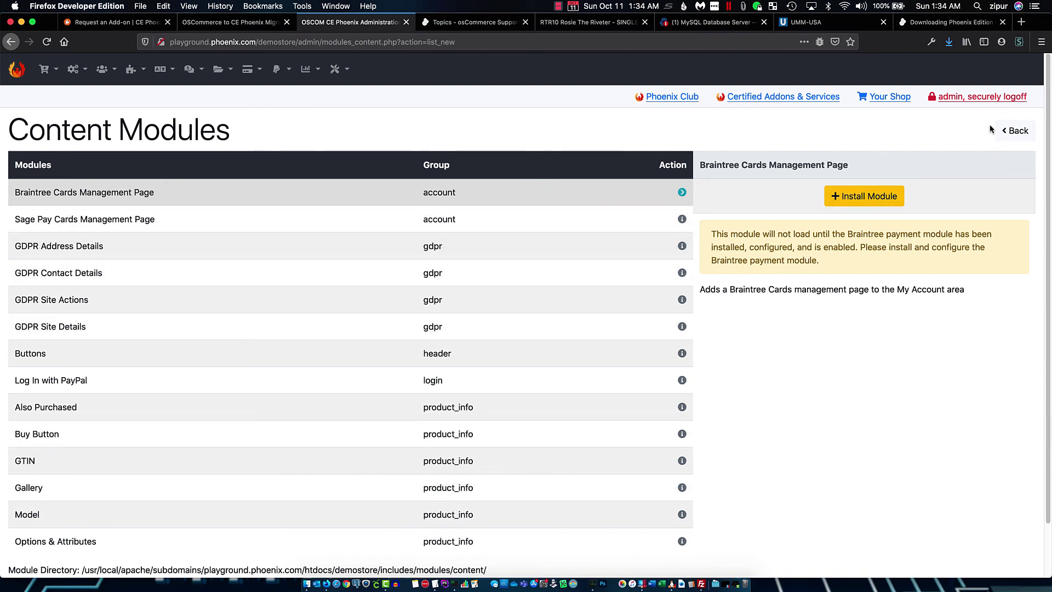
left_click(1018, 132)
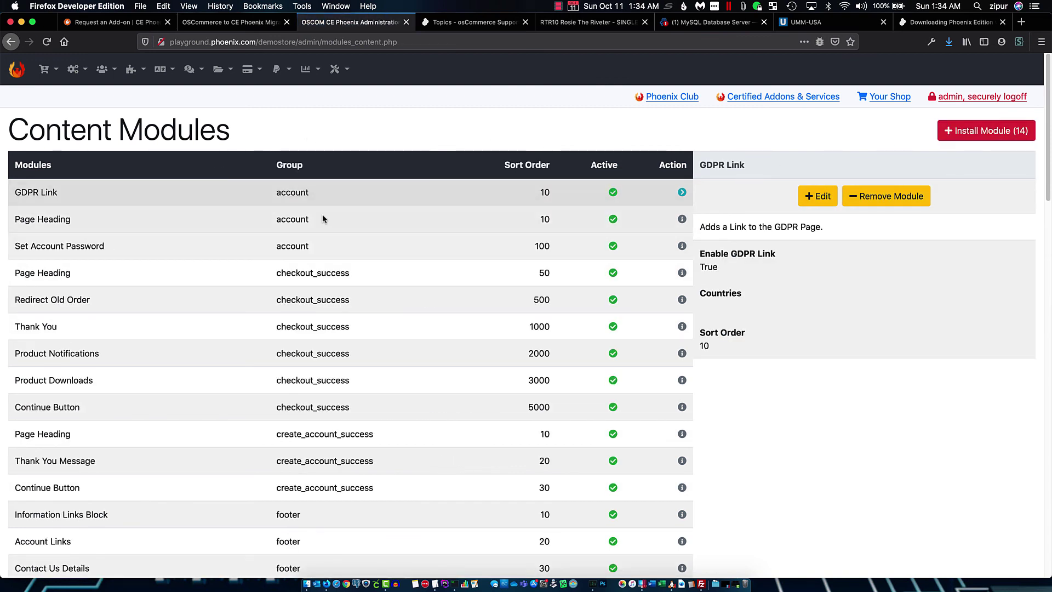
scroll(297, 310, "down", 5)
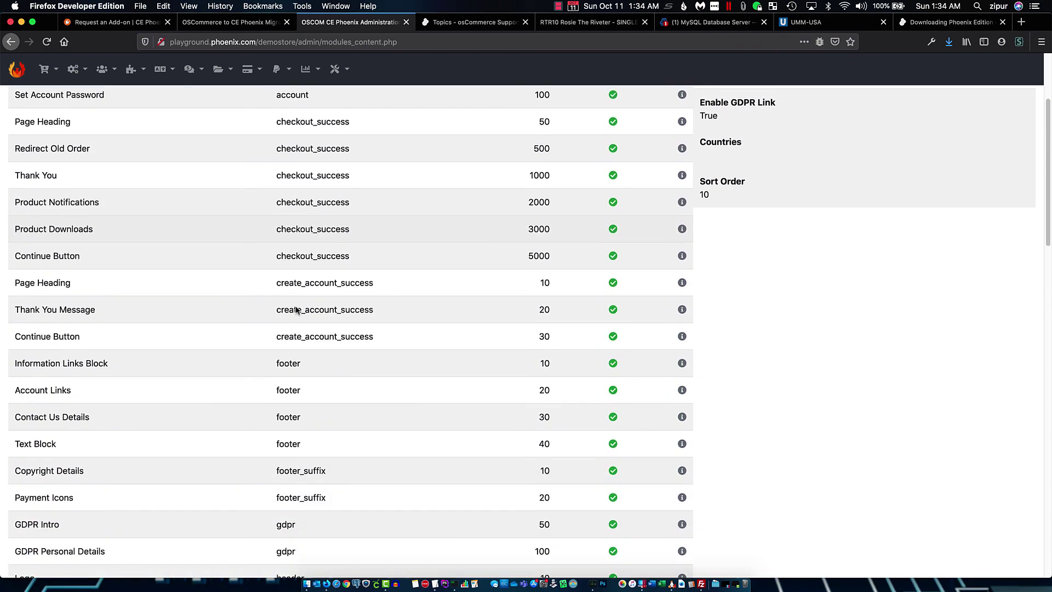
scroll(296, 310, "down", 10)
scroll(296, 310, "up", 15)
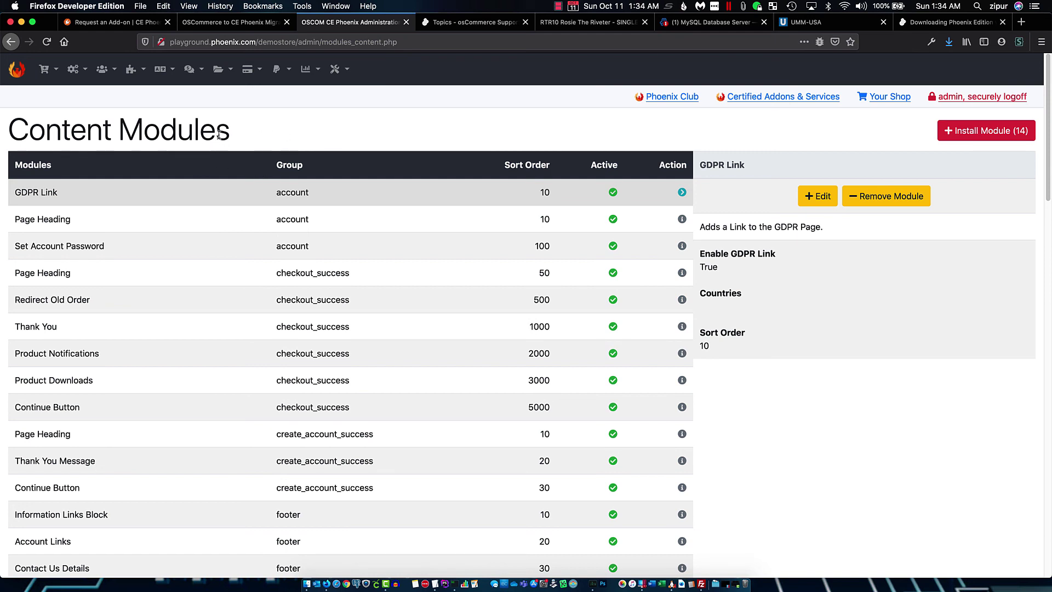
Glance at the migration utility and forum topics, then come back to Content Modules
left_click(241, 23)
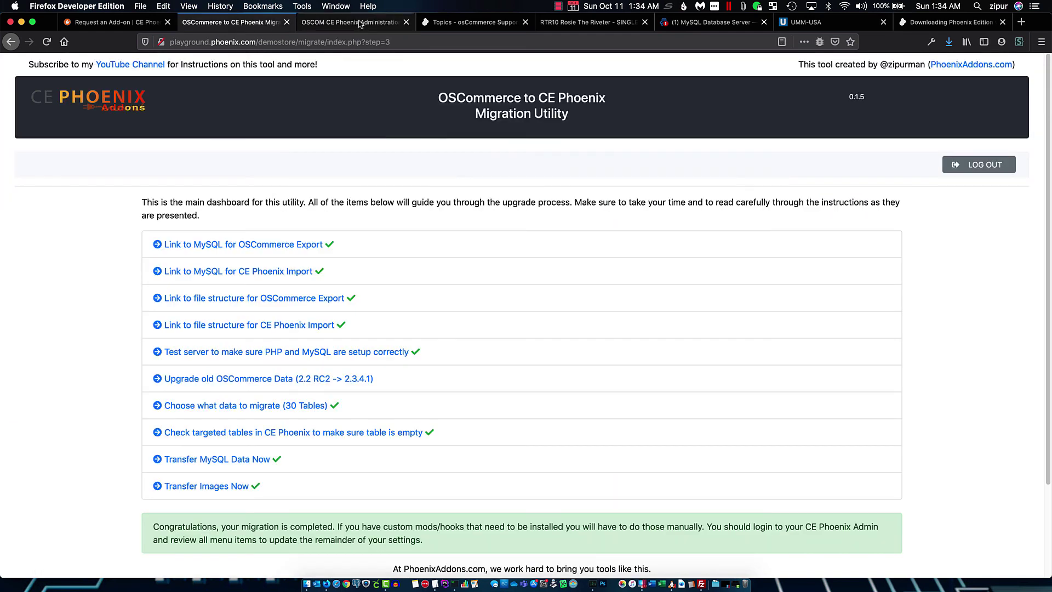
left_click(459, 23)
left_click(351, 23)
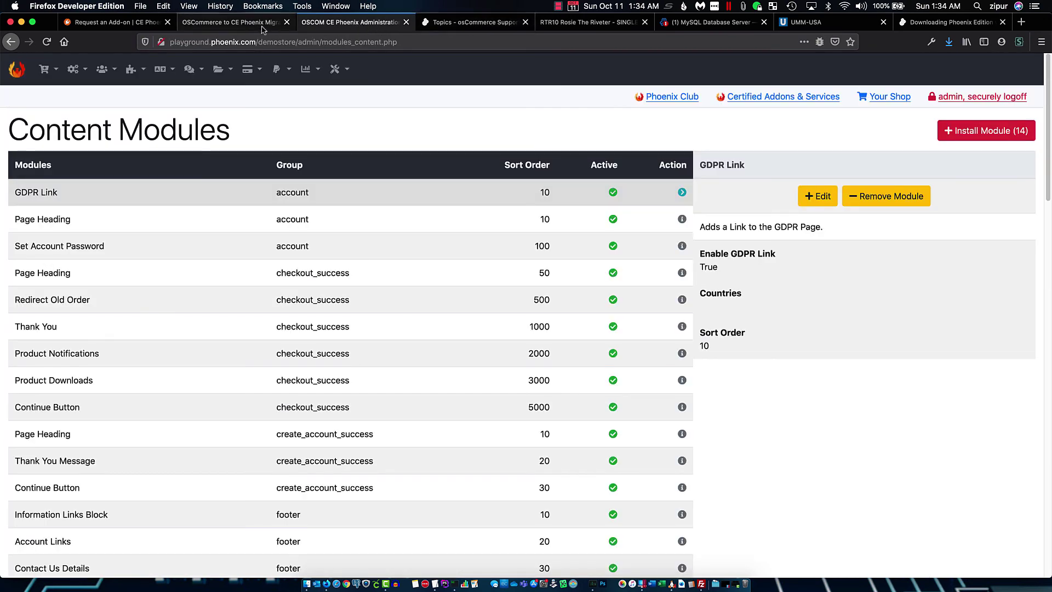
Preview the RTR10 product page in a narrow mobile-width window, then restore the desktop width
left_click(608, 23)
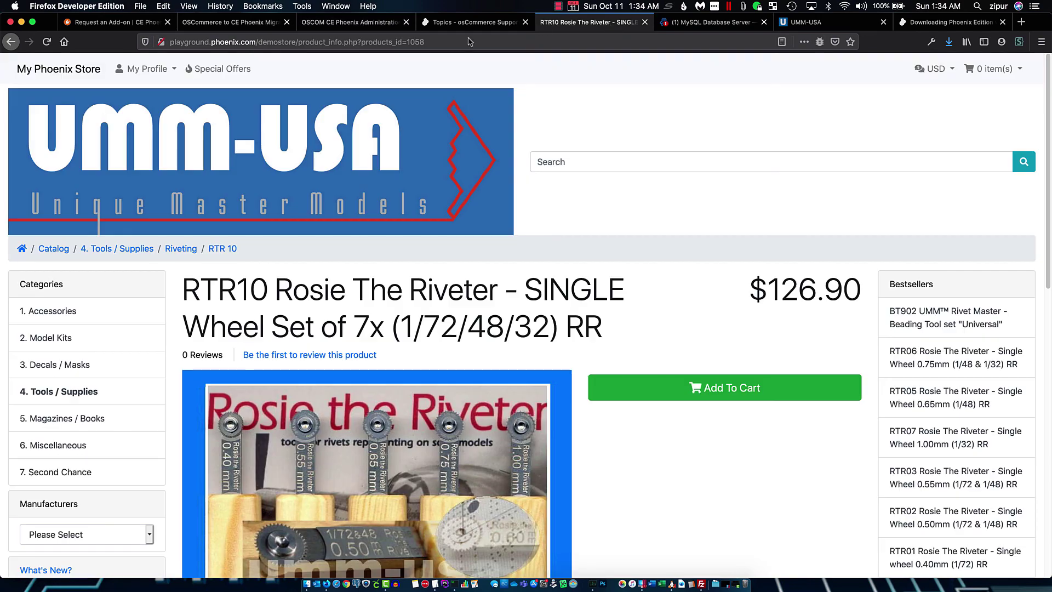
left_click_drag(2, 87, 796, 62)
scroll(924, 353, "down", 10)
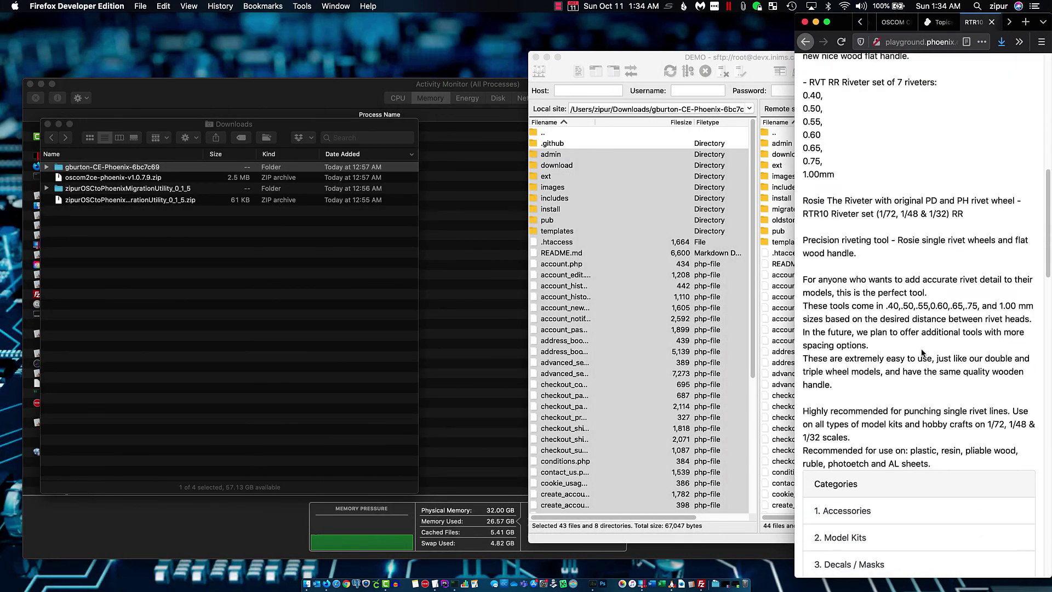
scroll(924, 354, "up", 10)
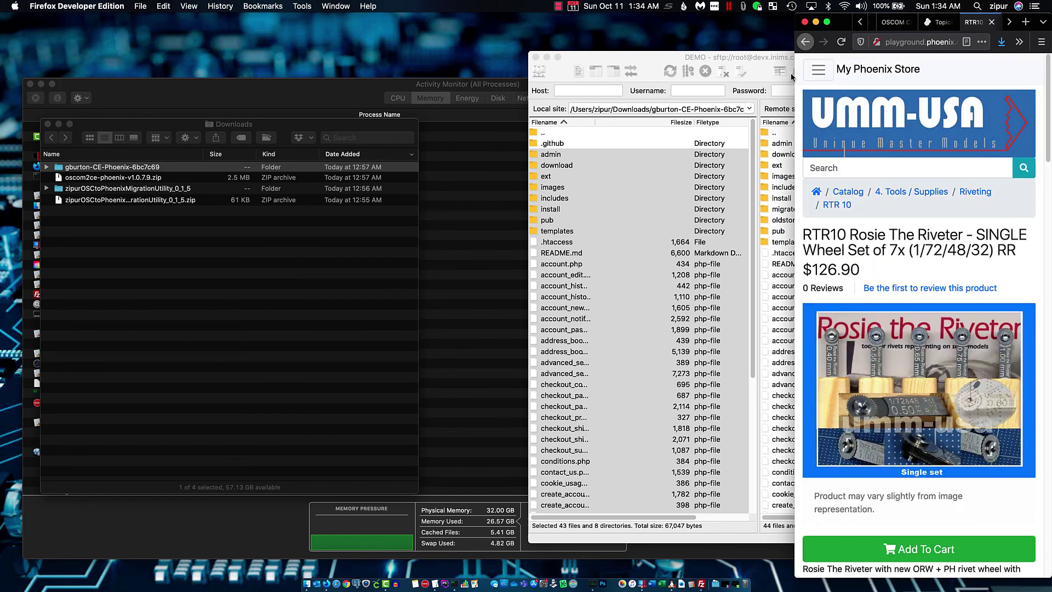
left_click_drag(791, 72, 3, 96)
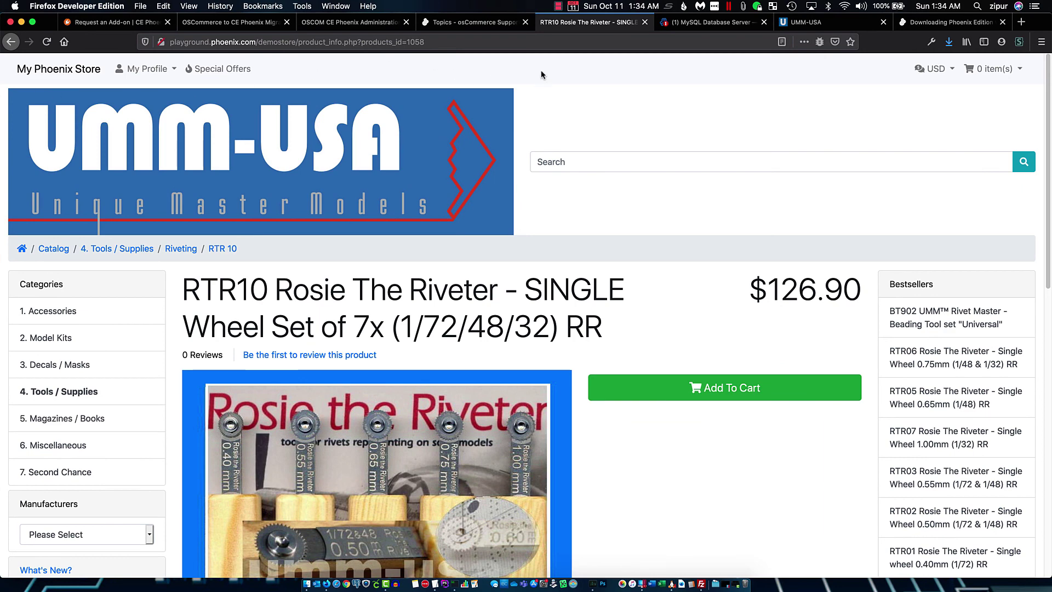
Return to the migration utility dashboard showing all ten steps checked and the migration completed
left_click(322, 23)
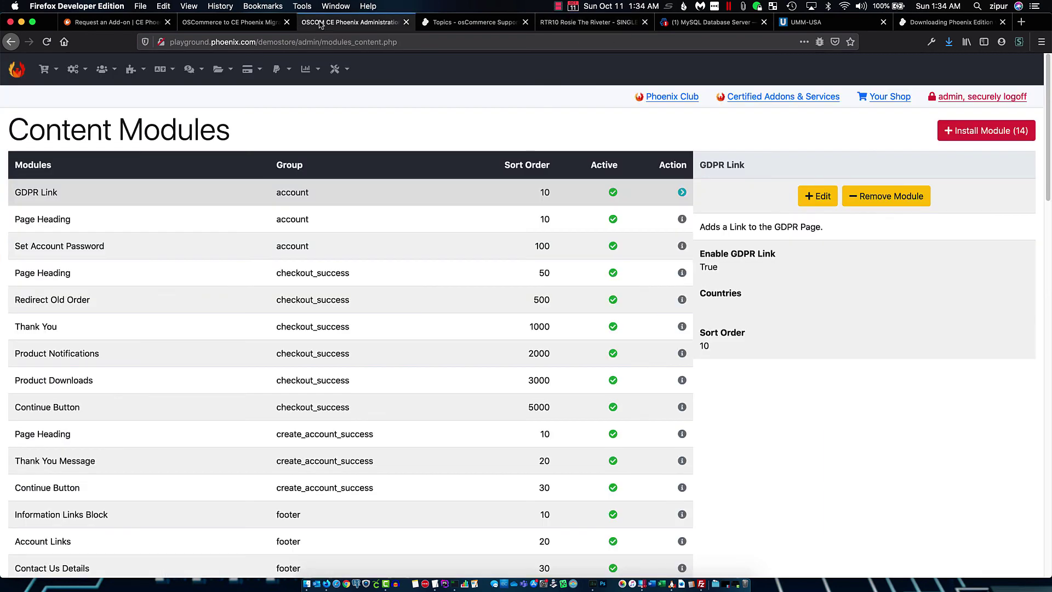
left_click(249, 23)
scroll(508, 336, "down", 2)
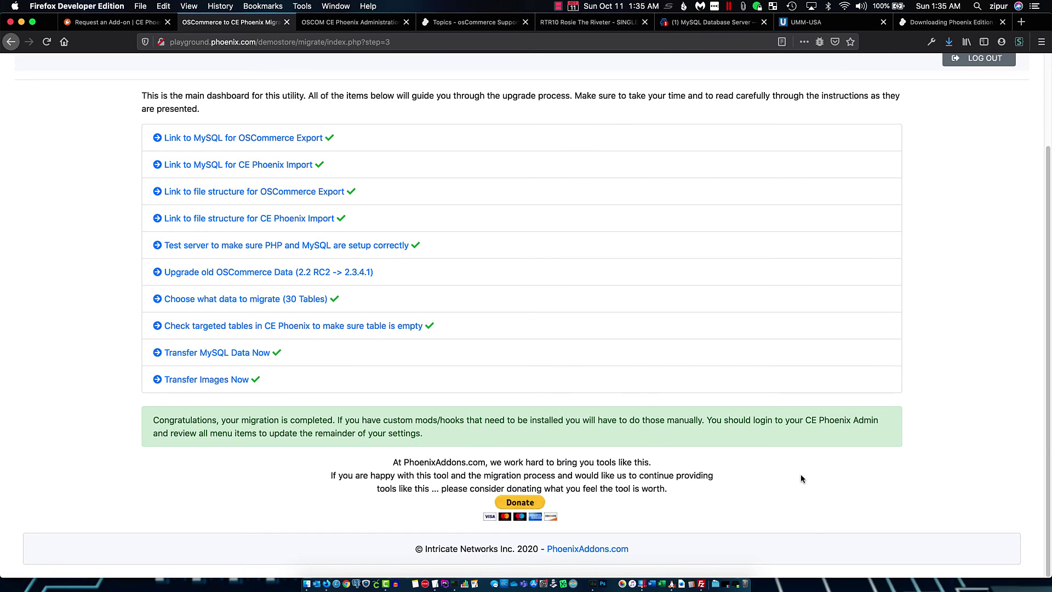
scroll(456, 248, "up", 2)
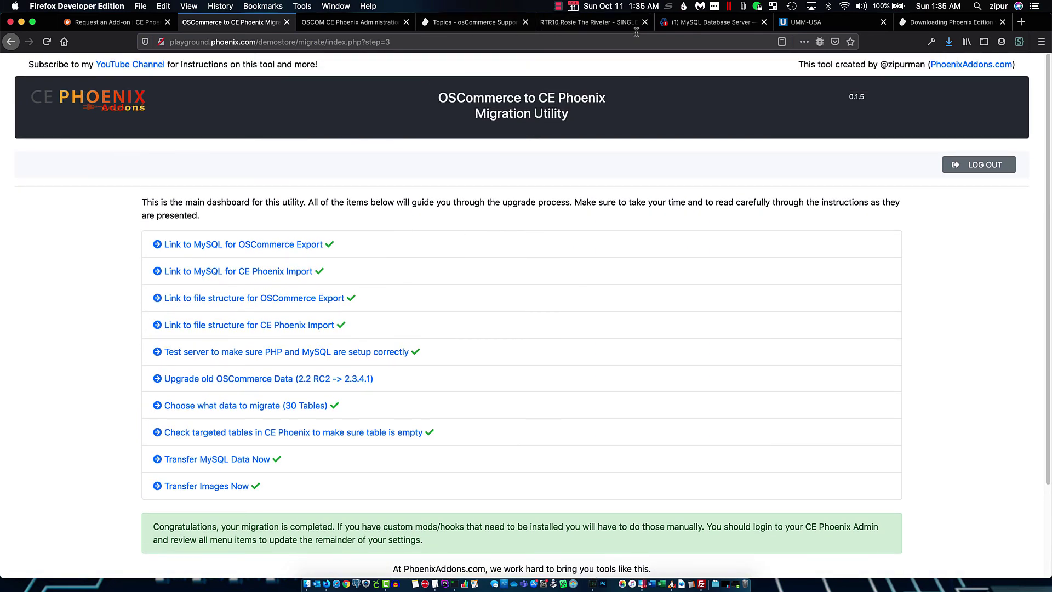
left_click(99, 23)
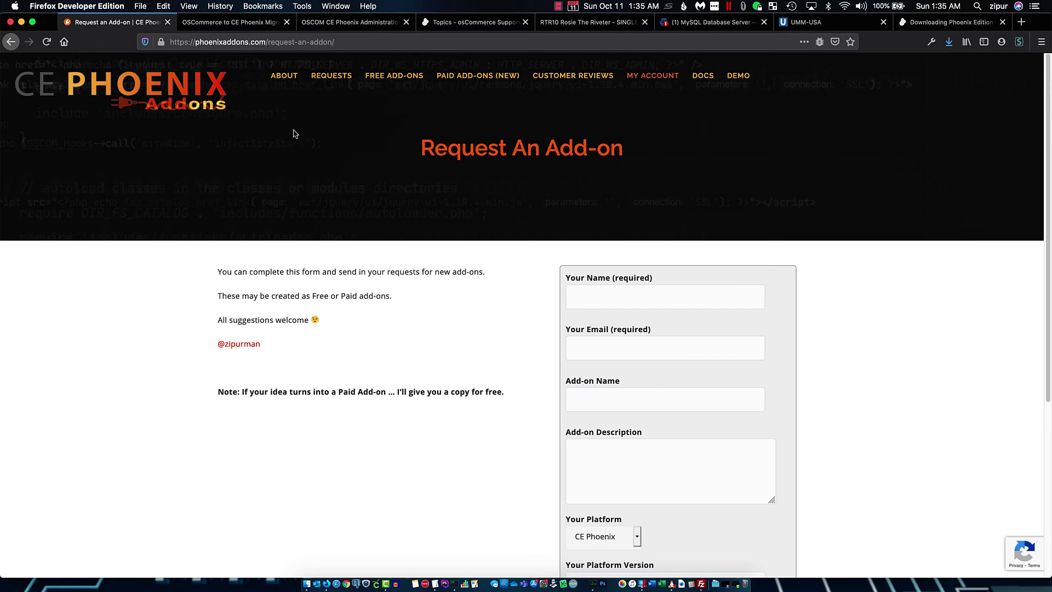
left_click(399, 80)
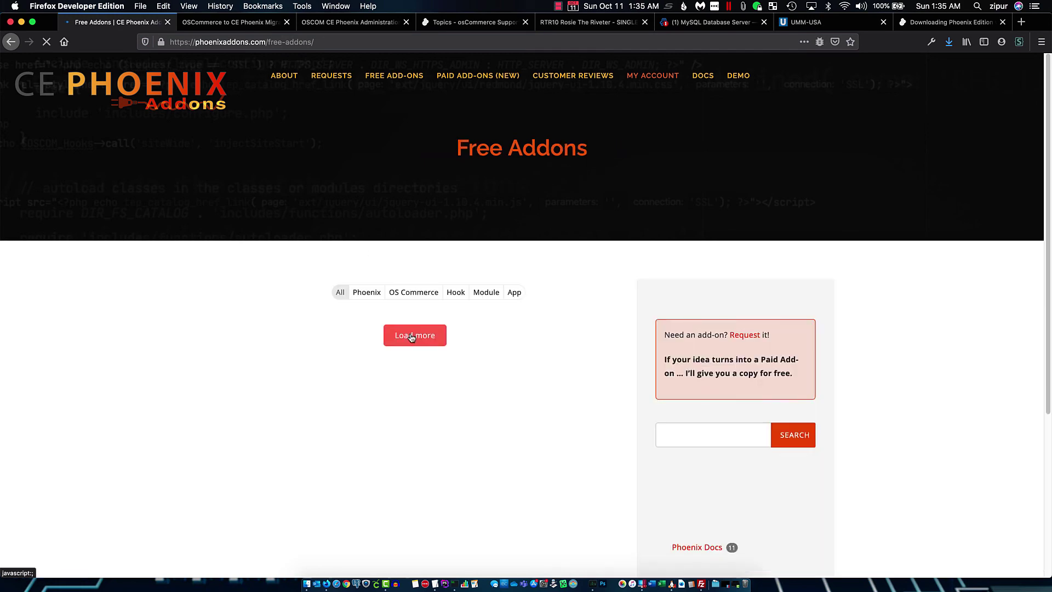
left_click(412, 336)
scroll(413, 356, "down", 3)
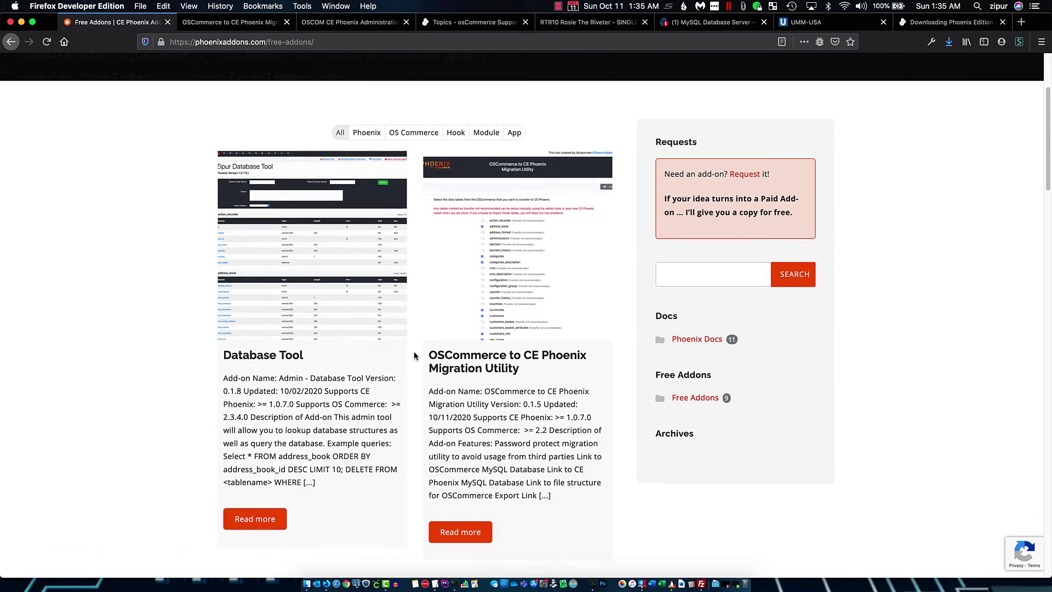
scroll(414, 355, "down", 1)
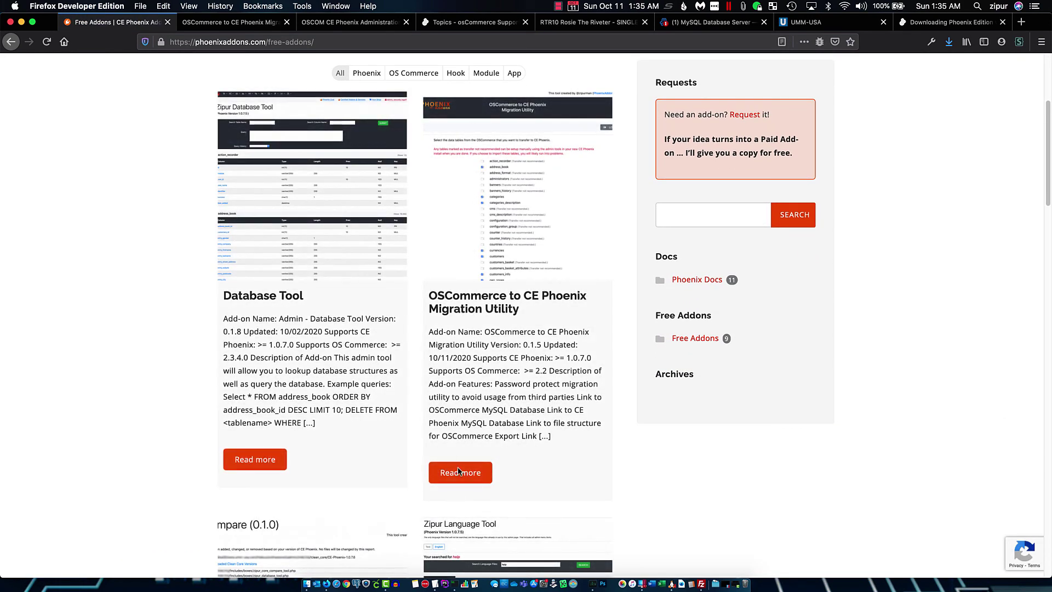
left_click(472, 474)
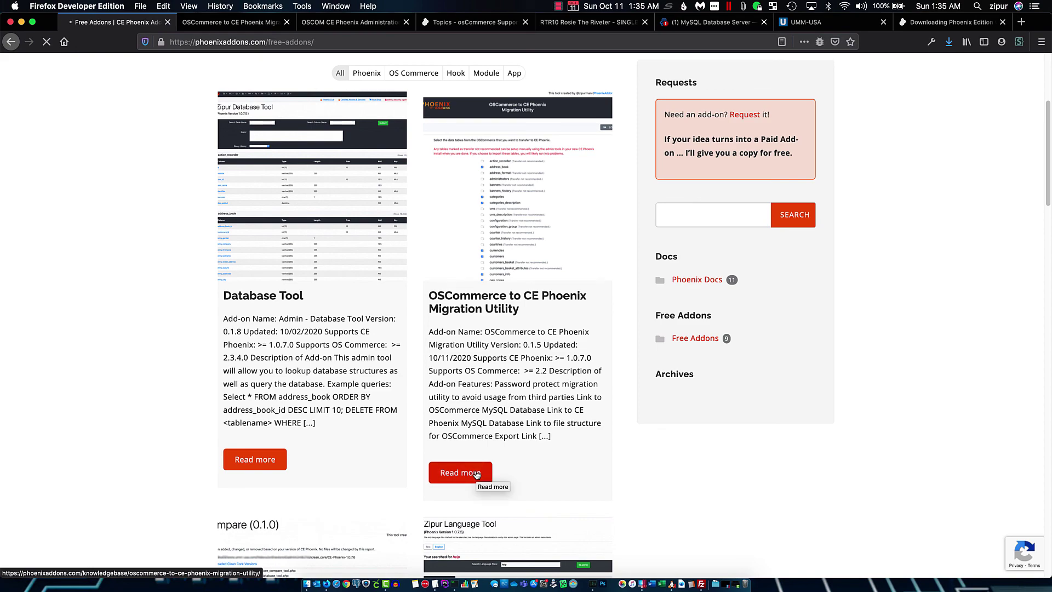
scroll(475, 469, "down", 5)
scroll(475, 473, "down", 20)
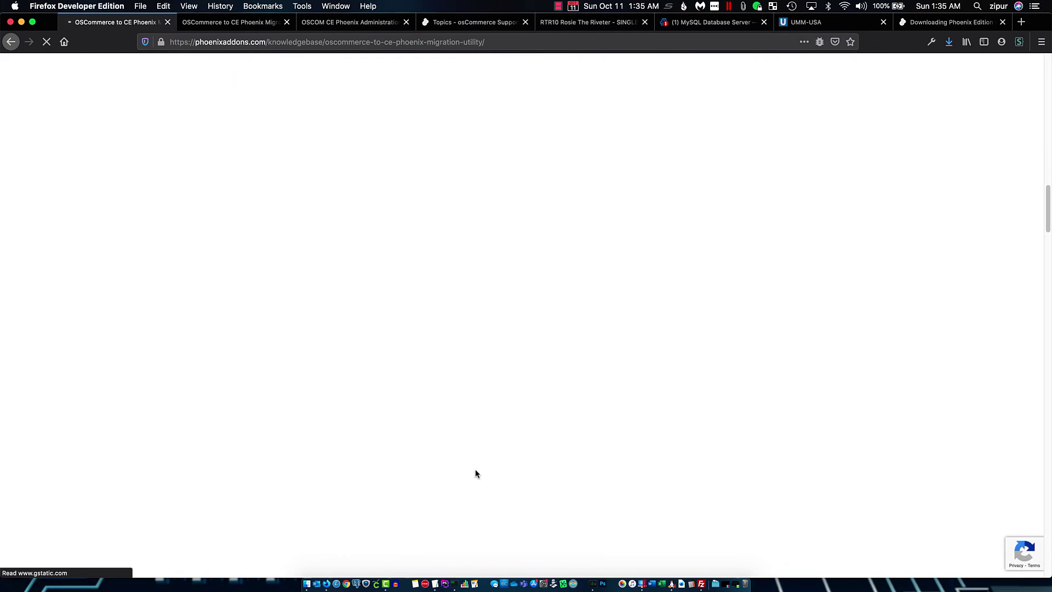
scroll(475, 470, "up", 9)
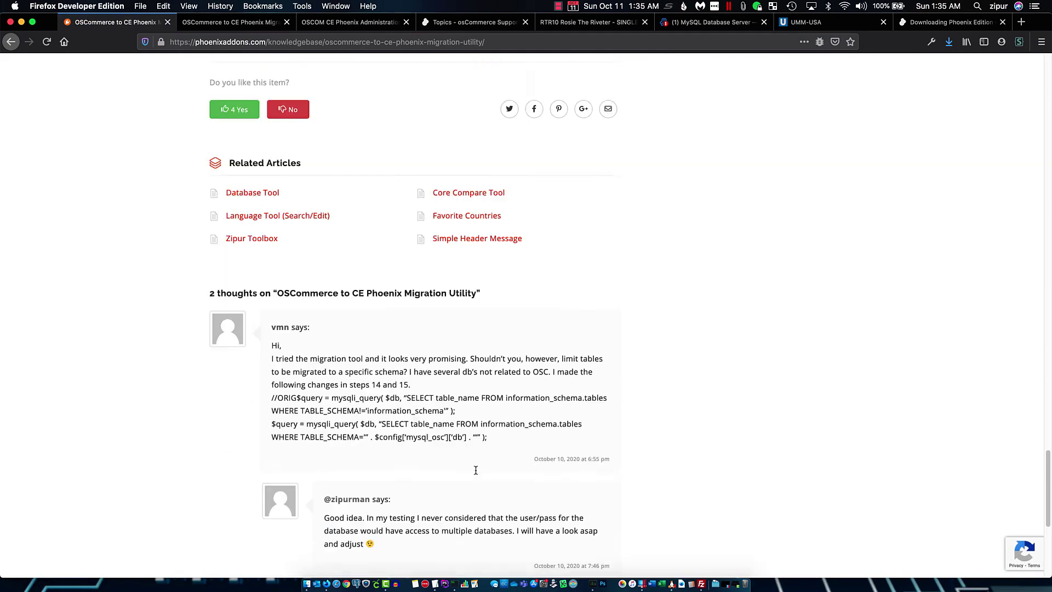
scroll(475, 473, "up", 20)
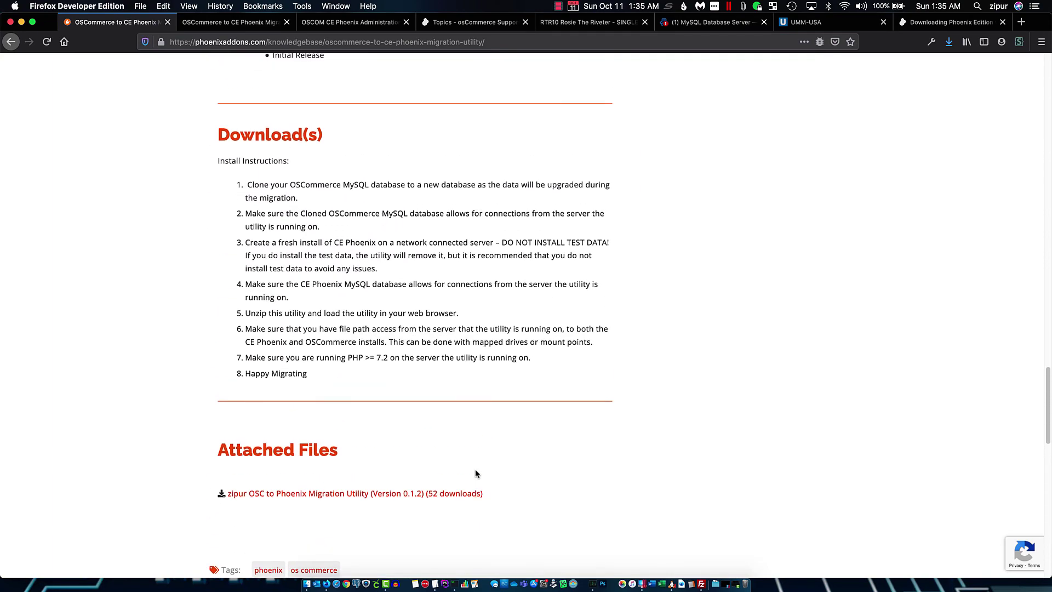
scroll(476, 472, "up", 15)
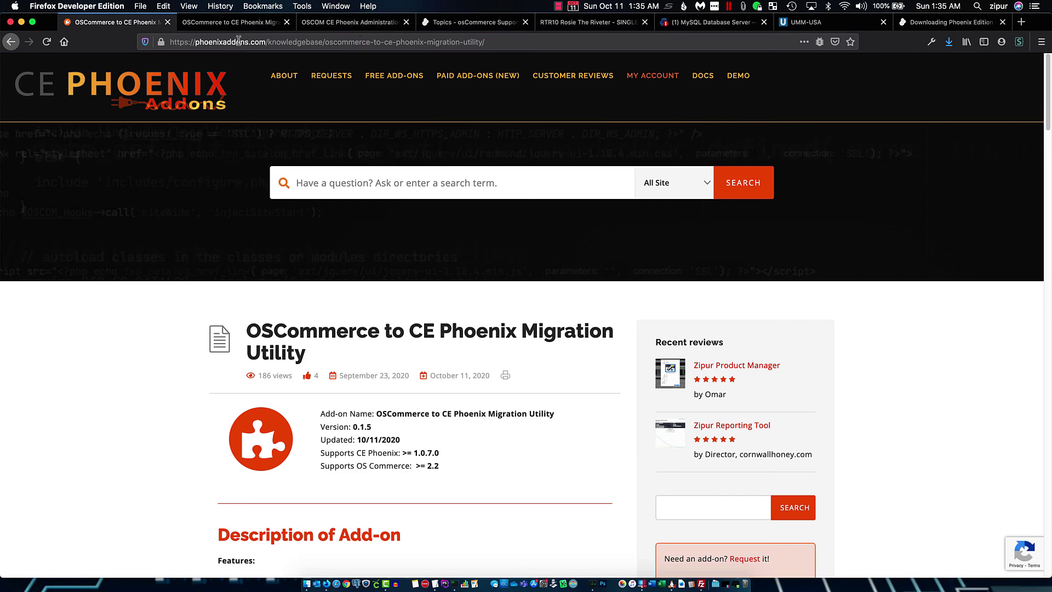
left_click(238, 23)
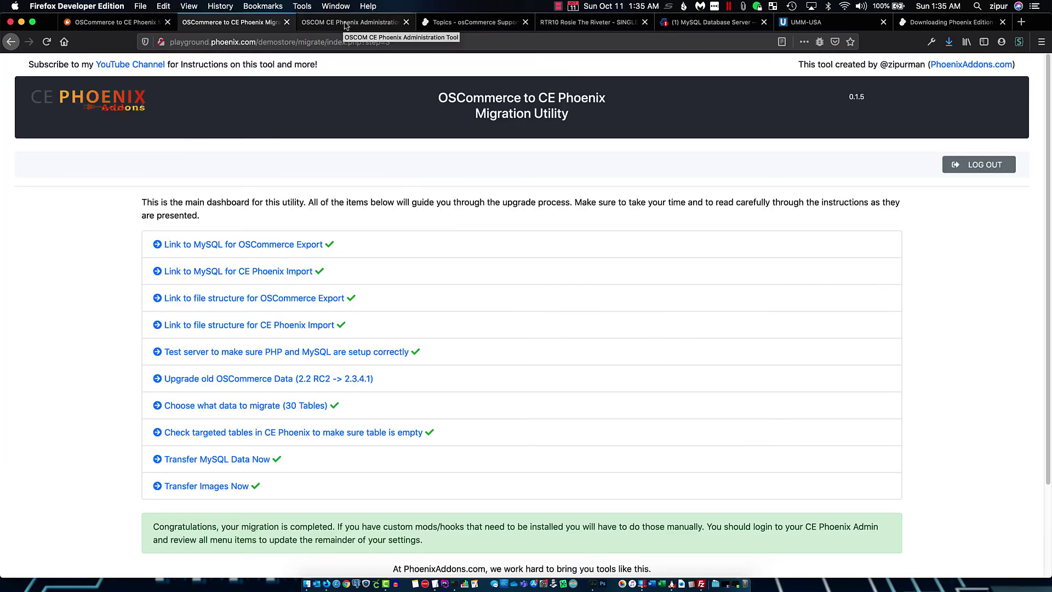